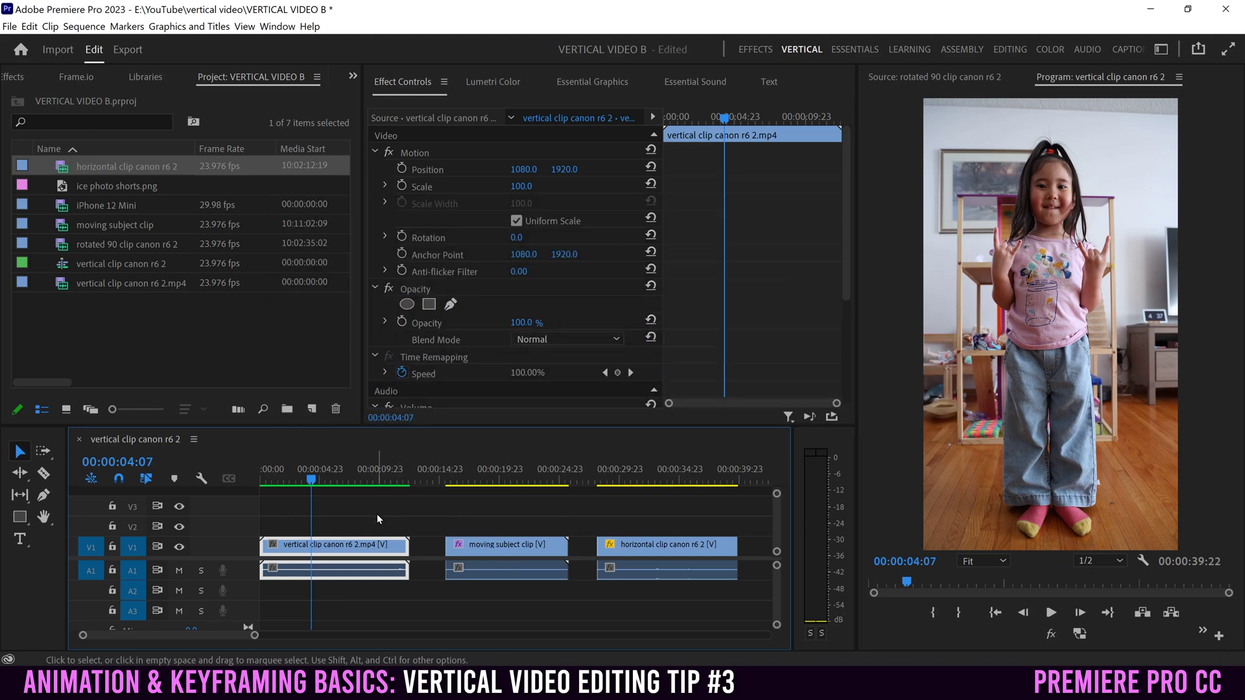
Preview the first clip and select the moving-subject and first vertical clips.
{"action": "left_click", "coordinate": [342, 483]}
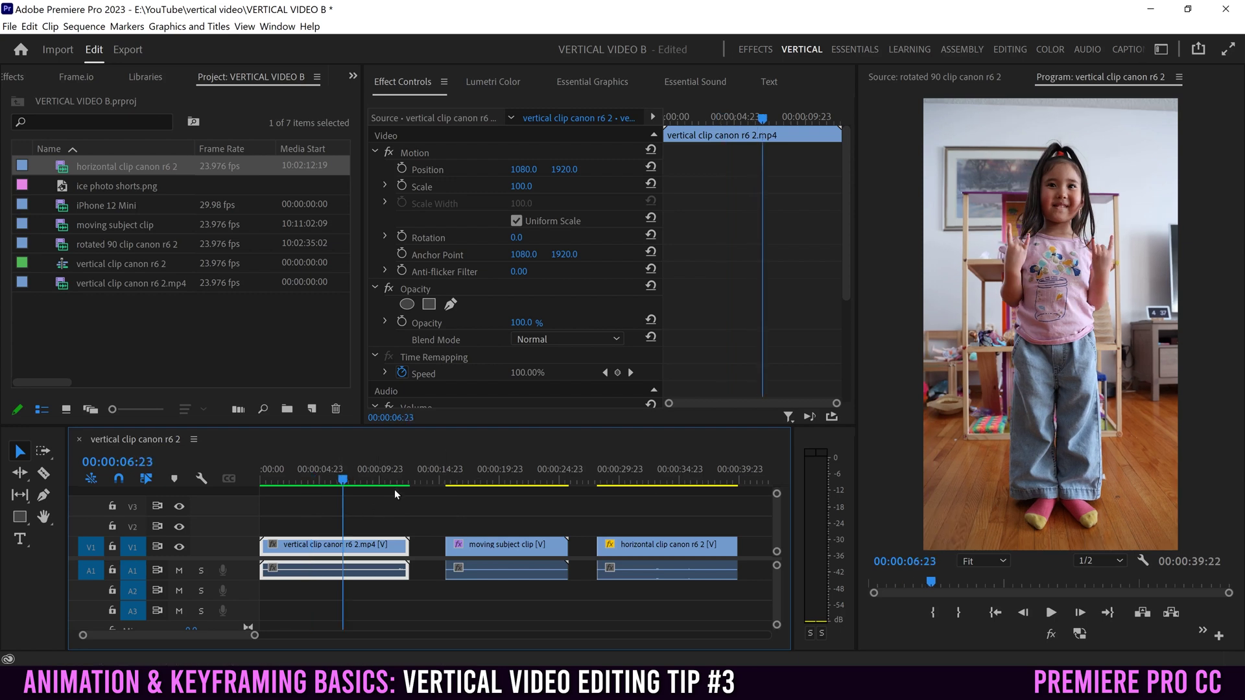
{"action": "left_click", "coordinate": [506, 482]}
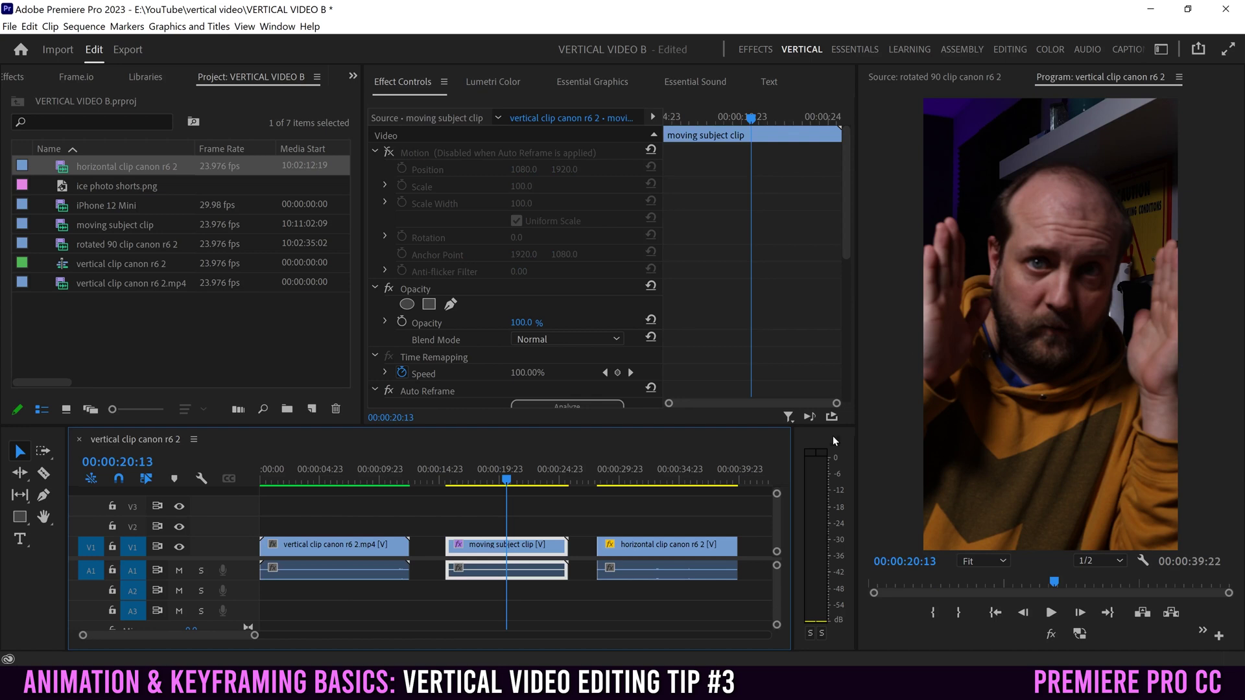
{"action": "left_click", "coordinate": [330, 478]}
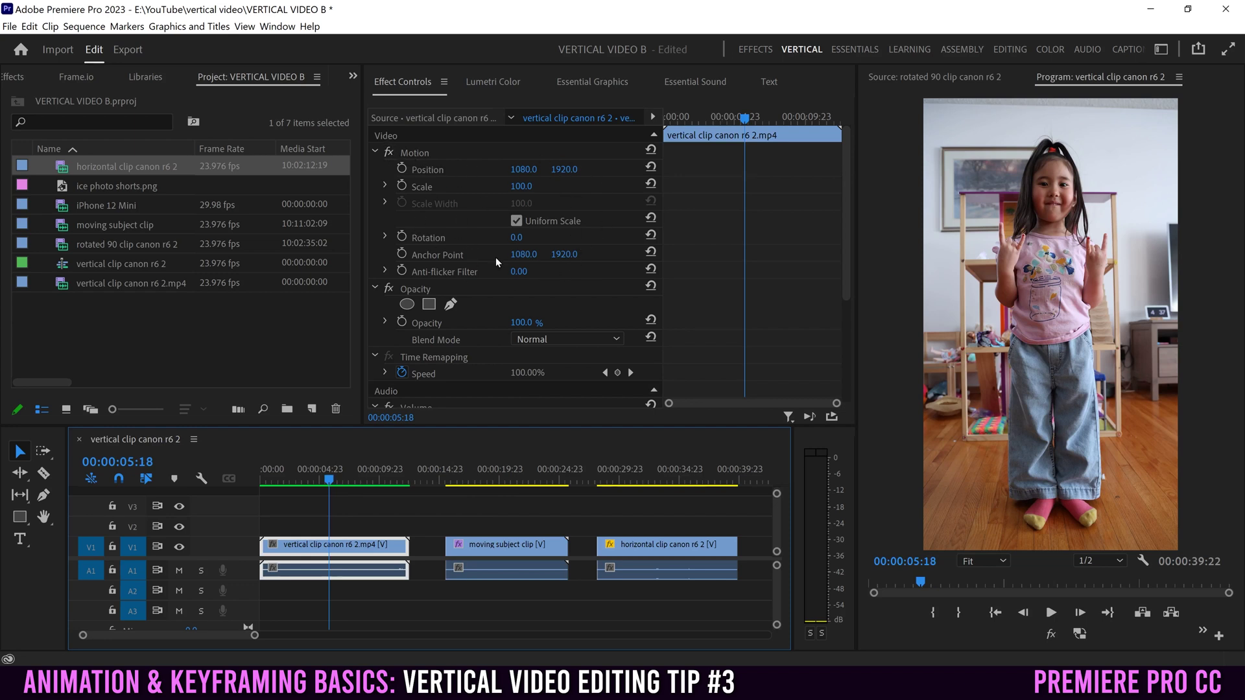
Search effects for 'form' and apply Transform to the first vertical and moving-subject clips.
{"action": "left_click", "coordinate": [8, 80]}
{"action": "left_click", "coordinate": [55, 99]}
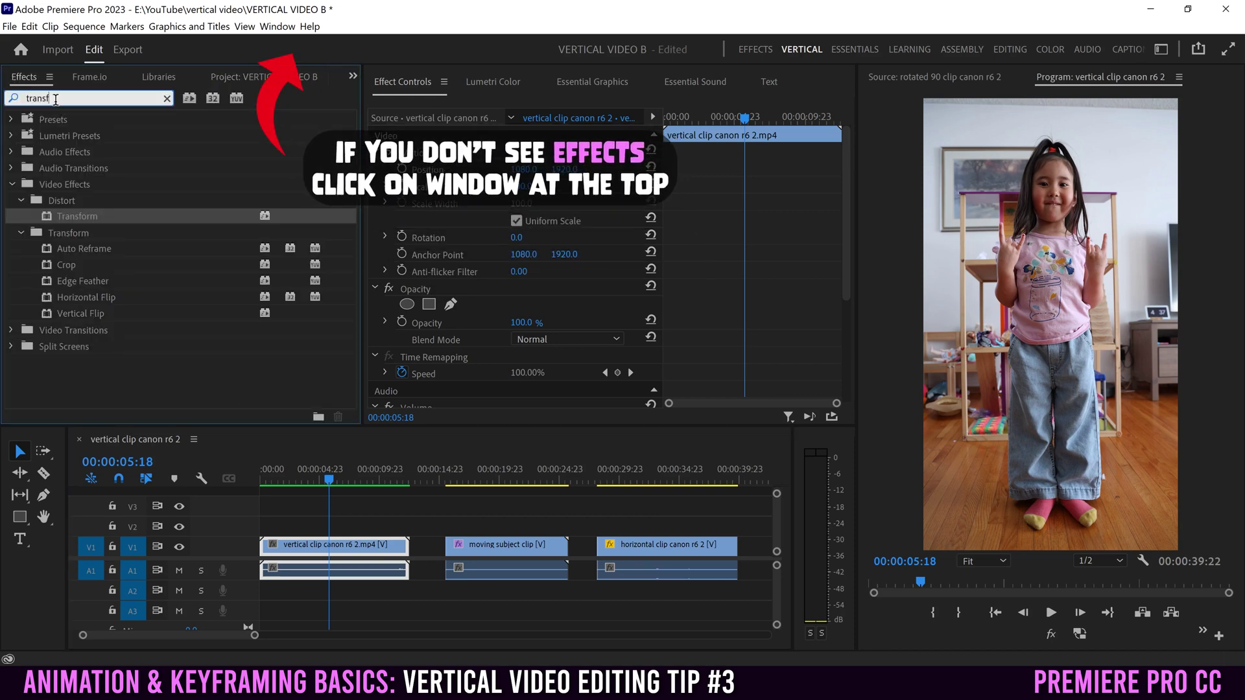
{"action": "key", "text": "BackSpace"}
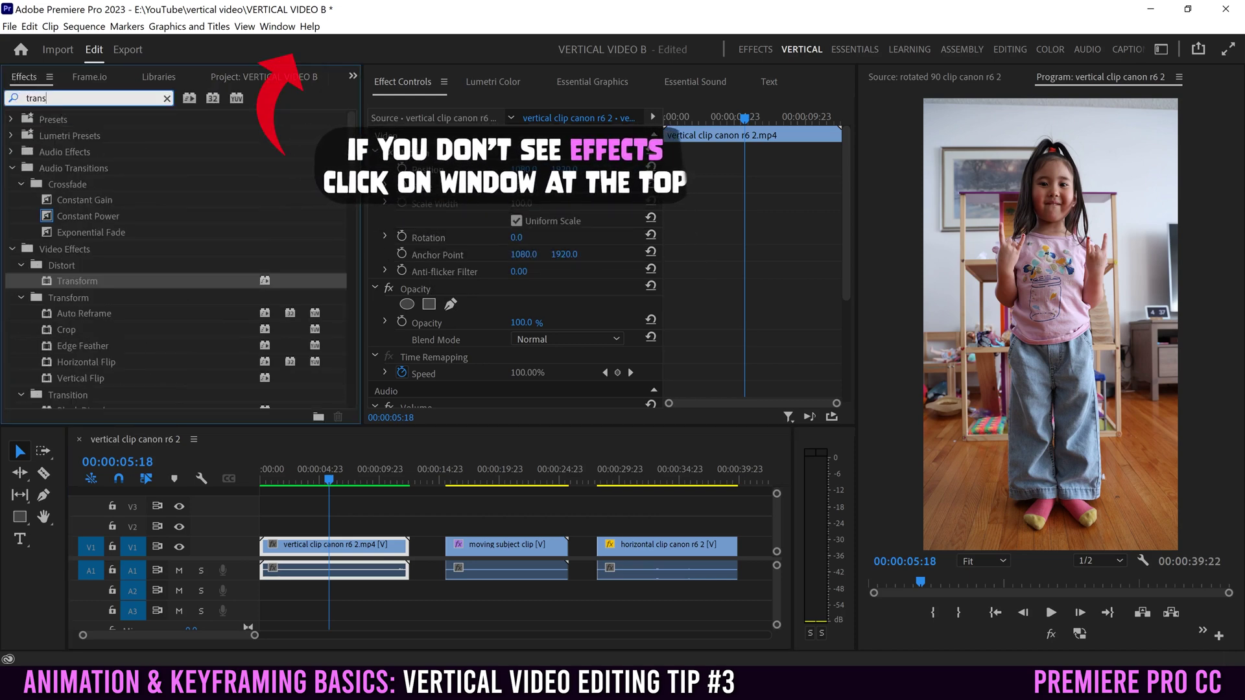
{"action": "type", "text": "form"}
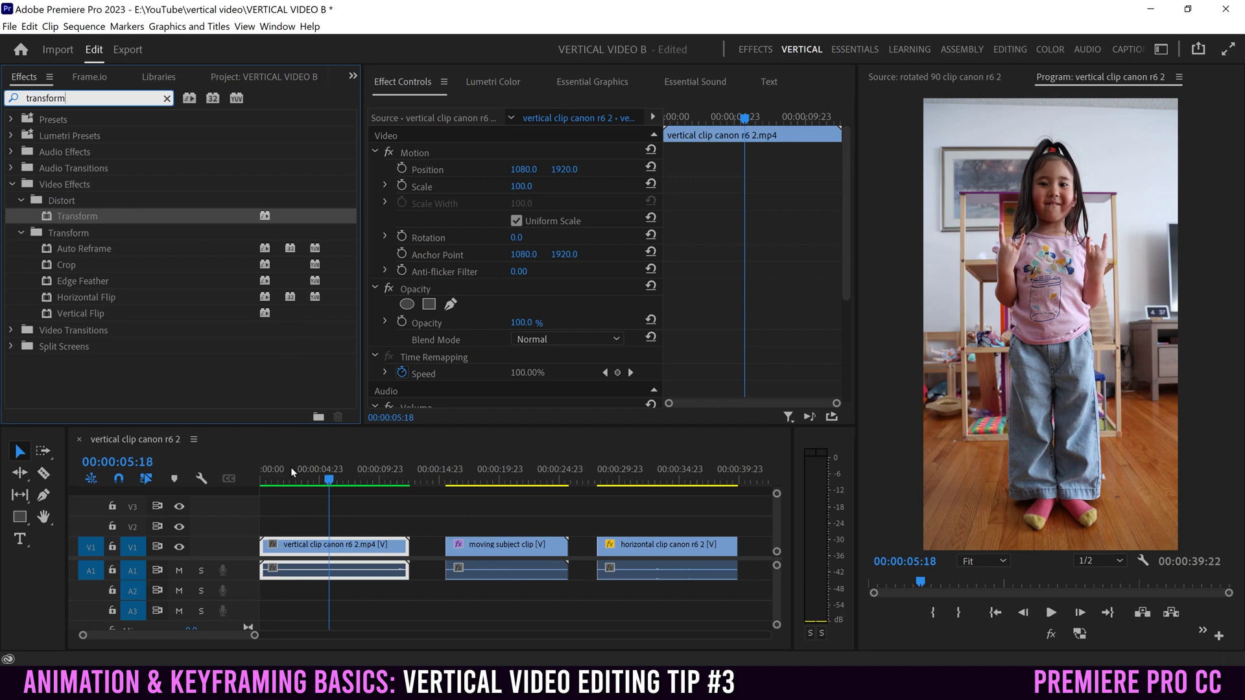
{"action": "left_click_drag", "start_coordinate": [50, 220], "coordinate": [315, 548]}
{"action": "left_click_drag", "start_coordinate": [51, 223], "coordinate": [651, 549]}
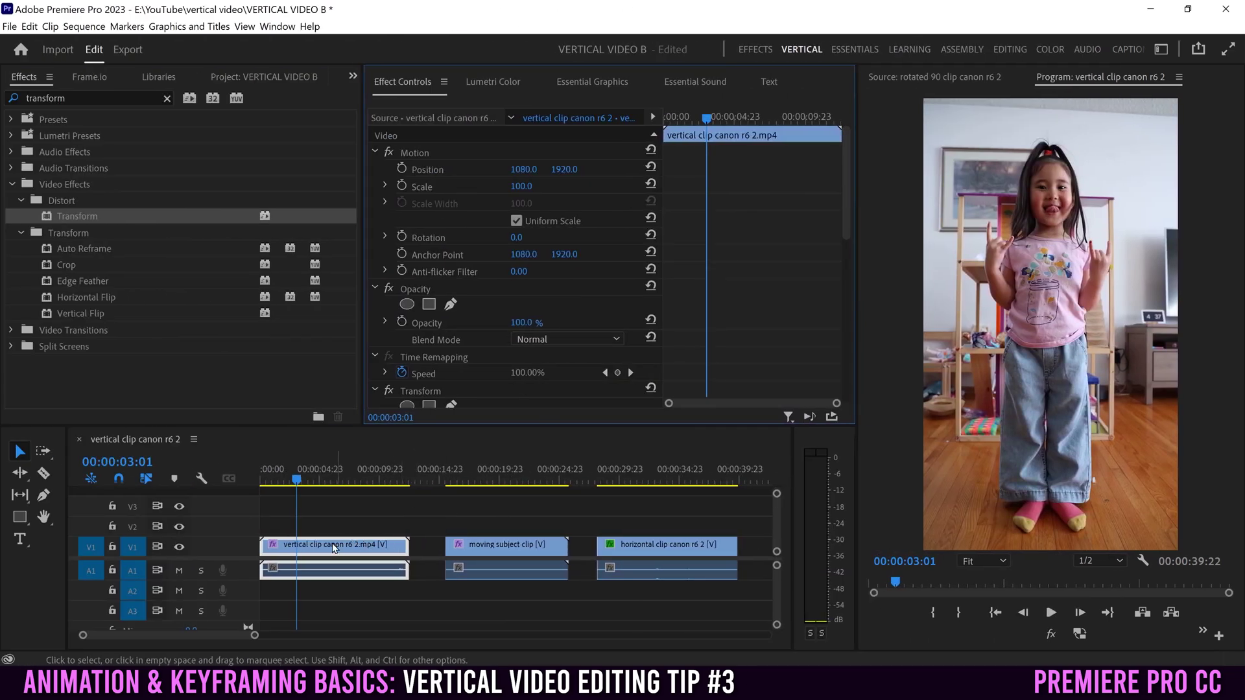
Select the first vertical clip and scroll Effect Controls down to its Transform properties.
{"action": "left_click", "coordinate": [325, 546]}
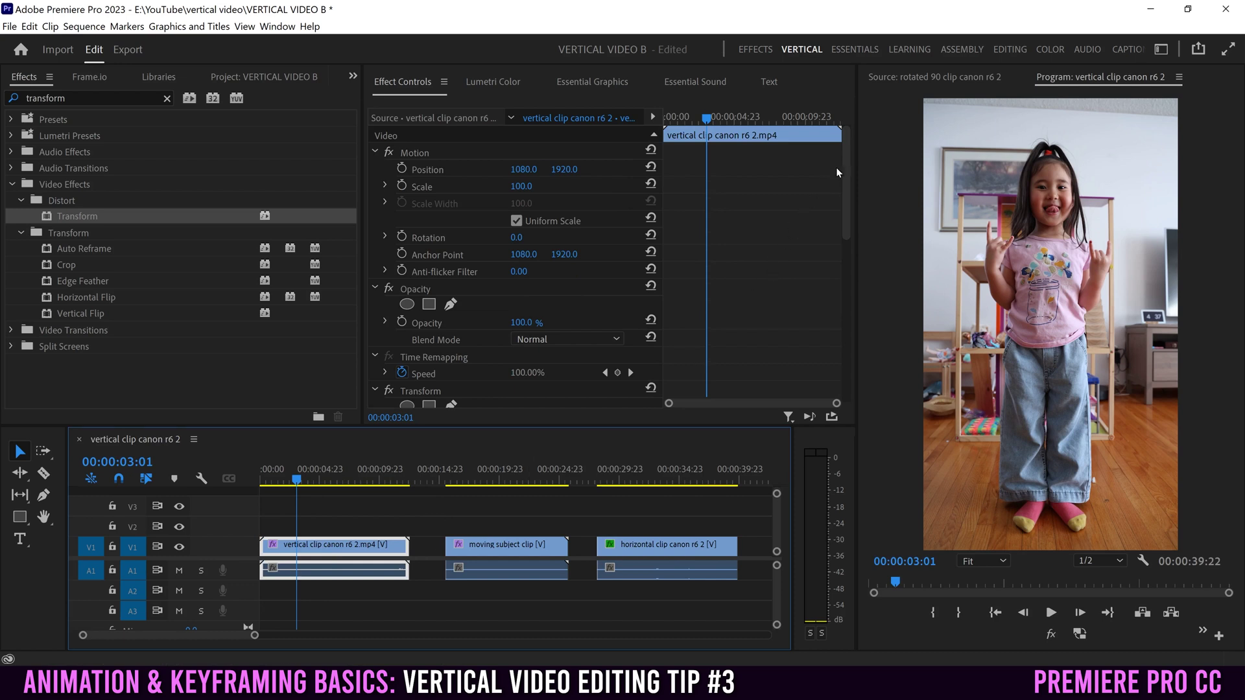
{"action": "left_click_drag", "start_coordinate": [847, 157], "coordinate": [829, 252]}
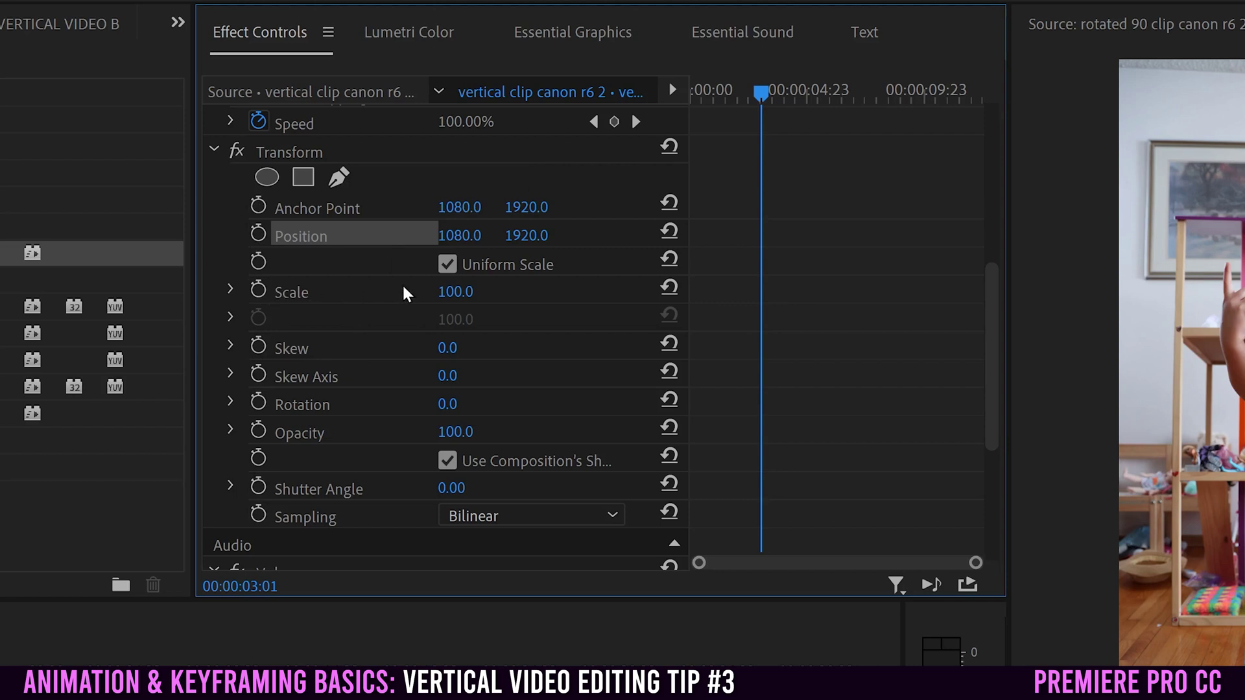
Keyframe Transform Scale at 100 near 00:00:03:01, then move the playhead to about 00:00:08:16.
{"action": "left_click", "coordinate": [258, 290]}
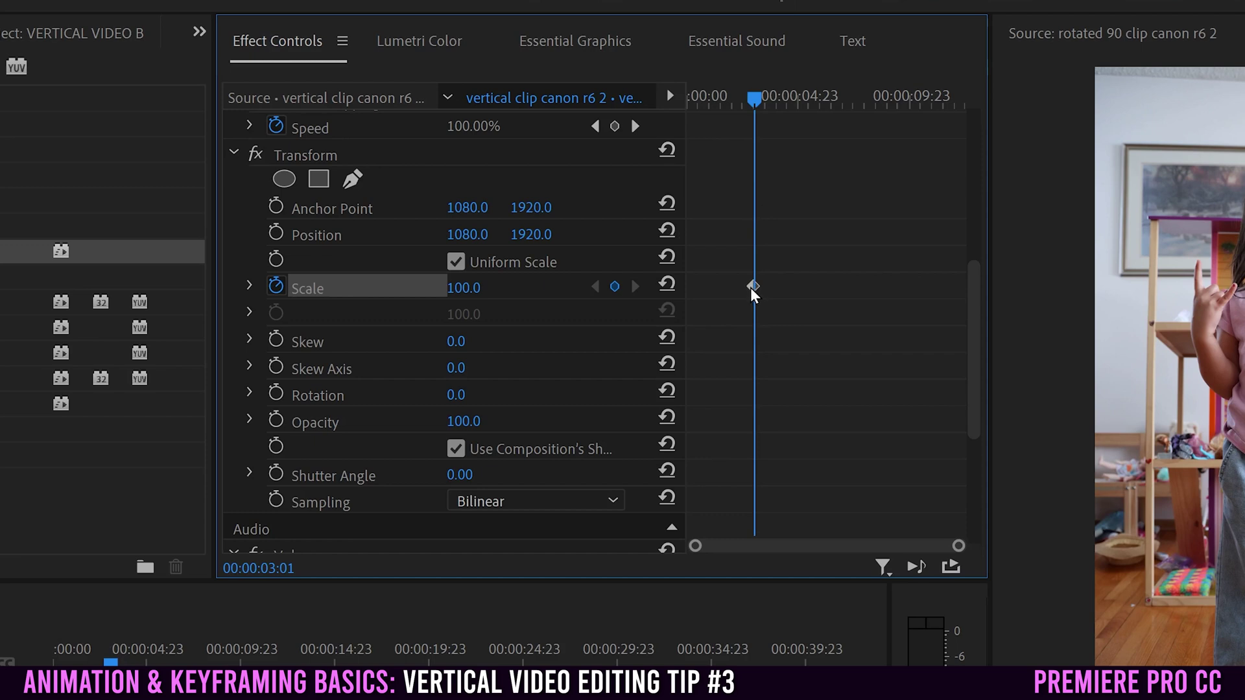
{"action": "mouse_move", "coordinate": [753, 287]}
{"action": "left_mouse_down"}
{"action": "mouse_move", "coordinate": [707, 290]}
{"action": "mouse_move", "coordinate": [752, 287]}
{"action": "left_mouse_up"}
{"action": "left_click_drag", "start_coordinate": [755, 287], "coordinate": [706, 290]}
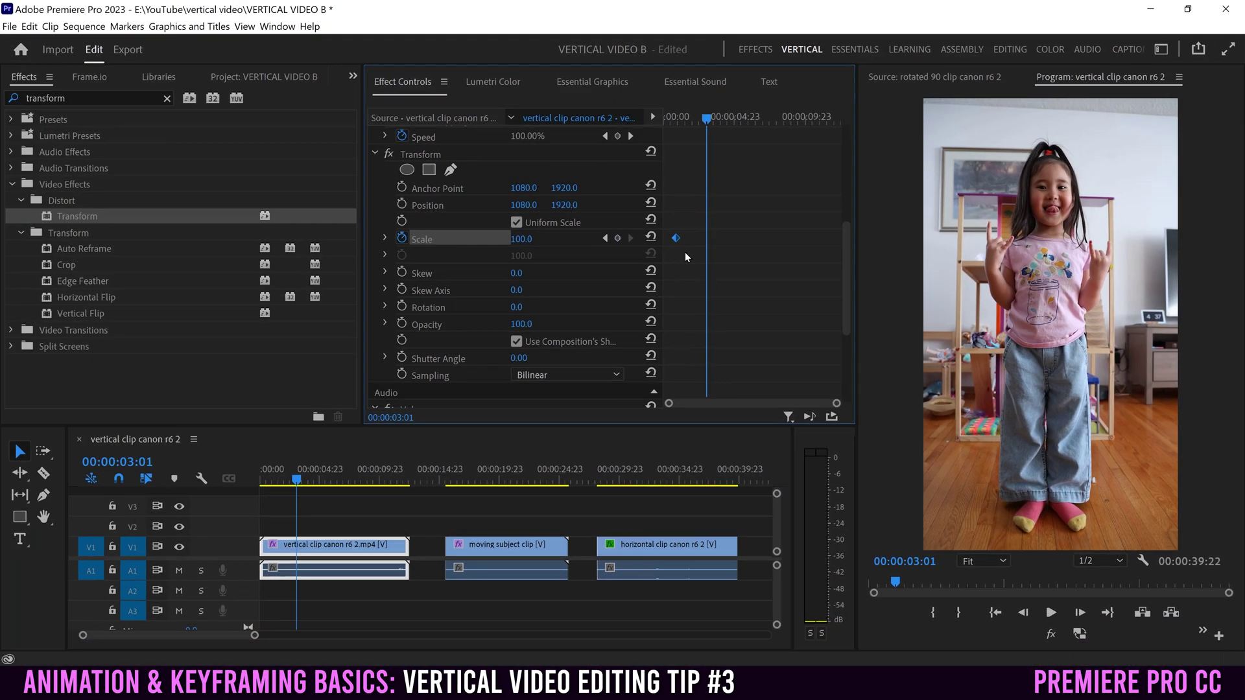
{"action": "left_click_drag", "start_coordinate": [708, 120], "coordinate": [780, 119]}
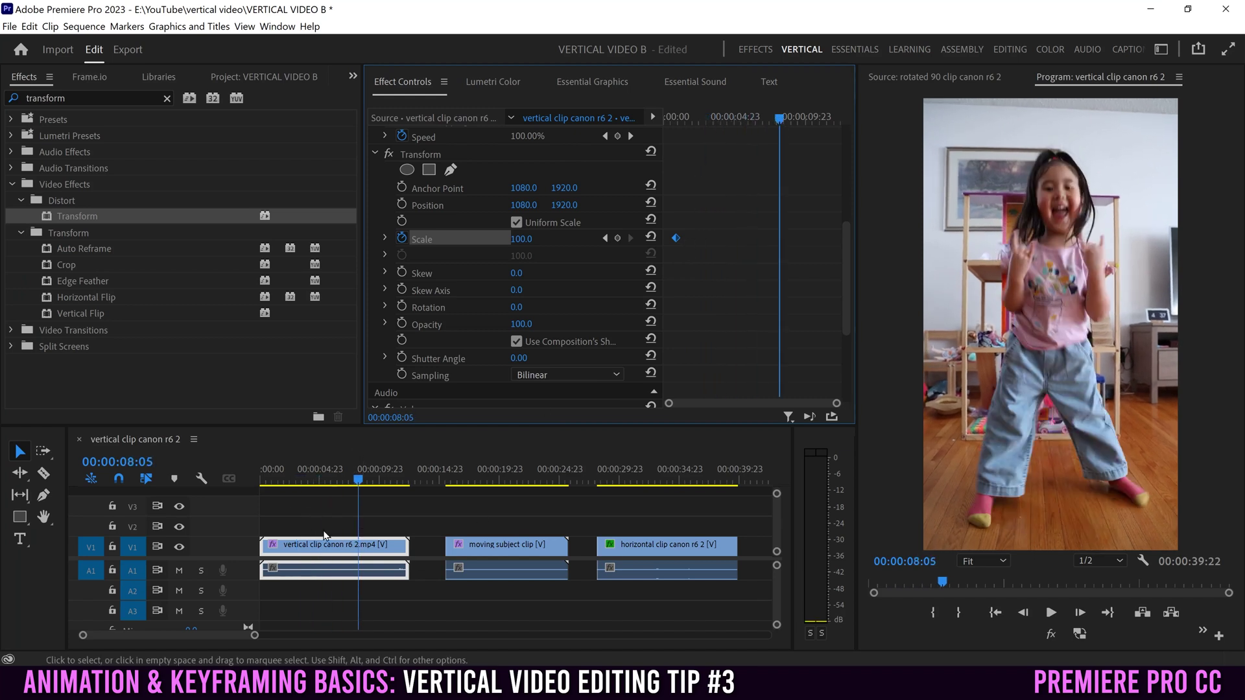
{"action": "left_click_drag", "start_coordinate": [780, 120], "coordinate": [786, 120]}
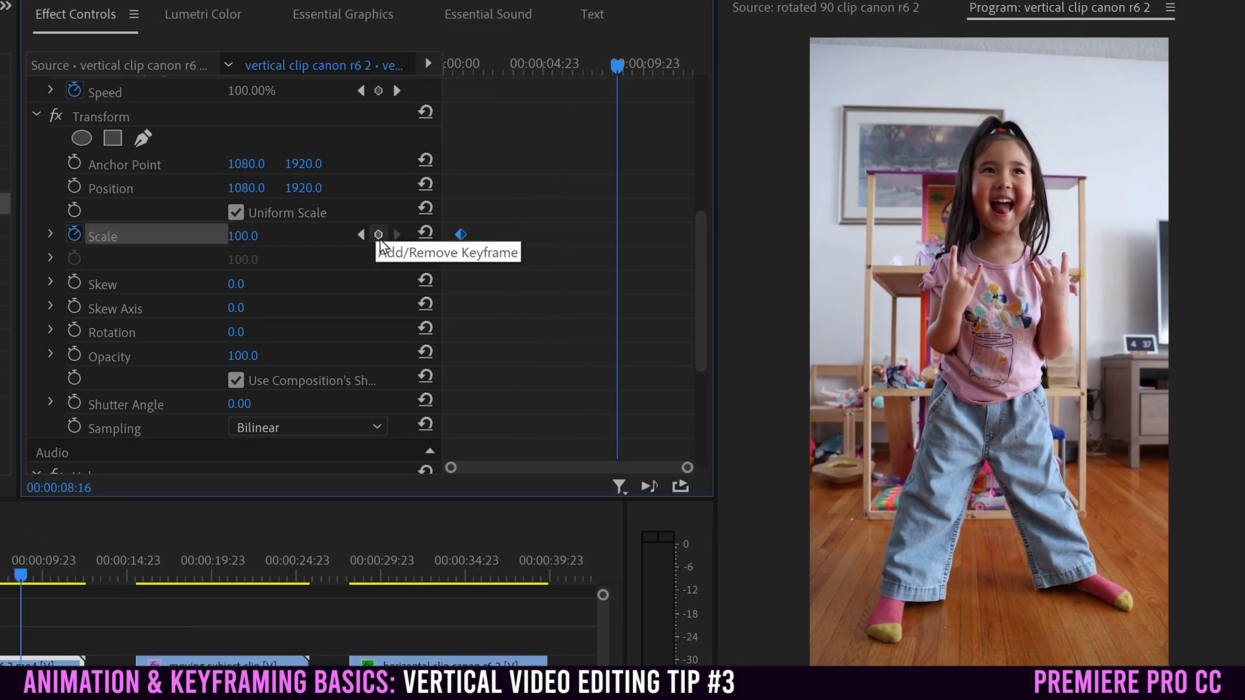
Add a Scale keyframe at 150 near 00:00:08:16 and check both keyframes by stepping between them.
{"action": "left_click", "coordinate": [378, 235]}
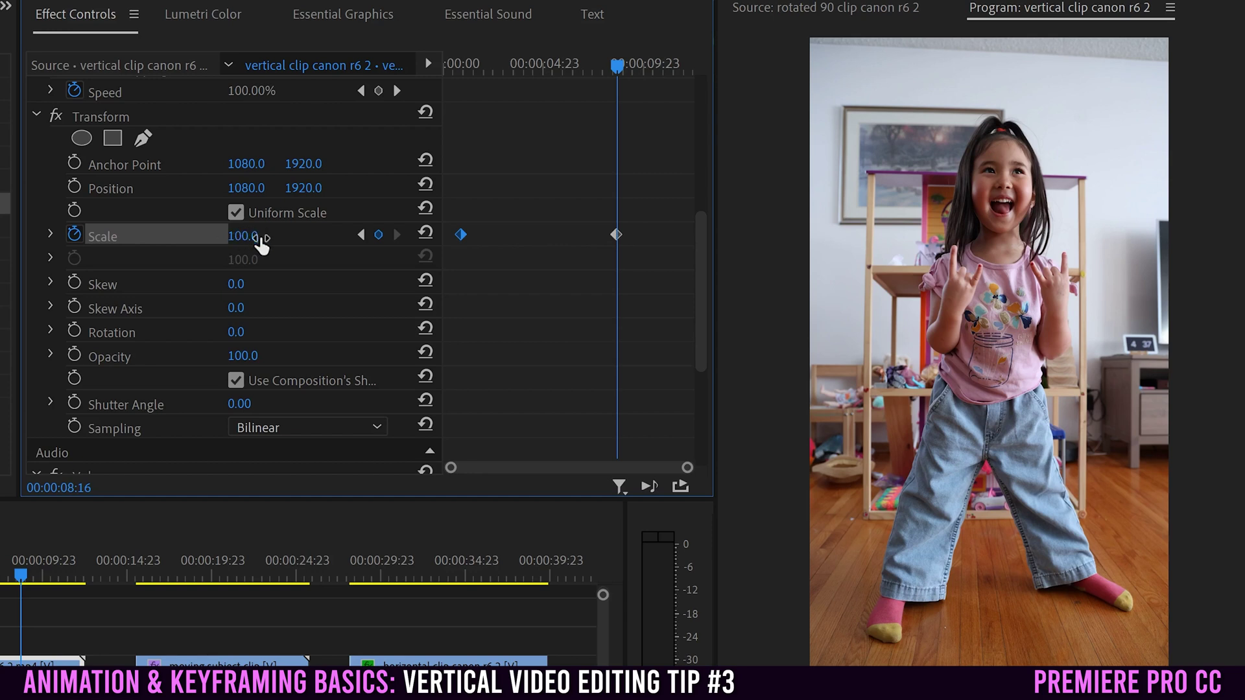
{"action": "left_click_drag", "start_coordinate": [242, 235], "coordinate": [279, 235]}
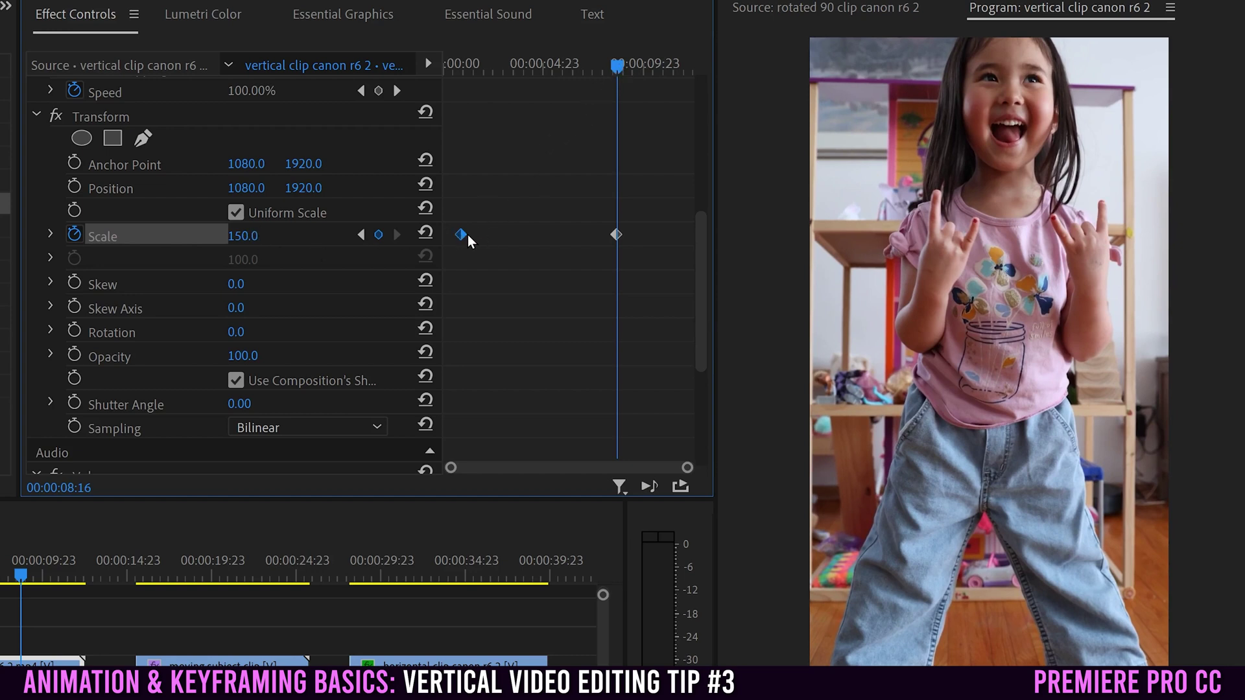
{"action": "left_click", "coordinate": [362, 234]}
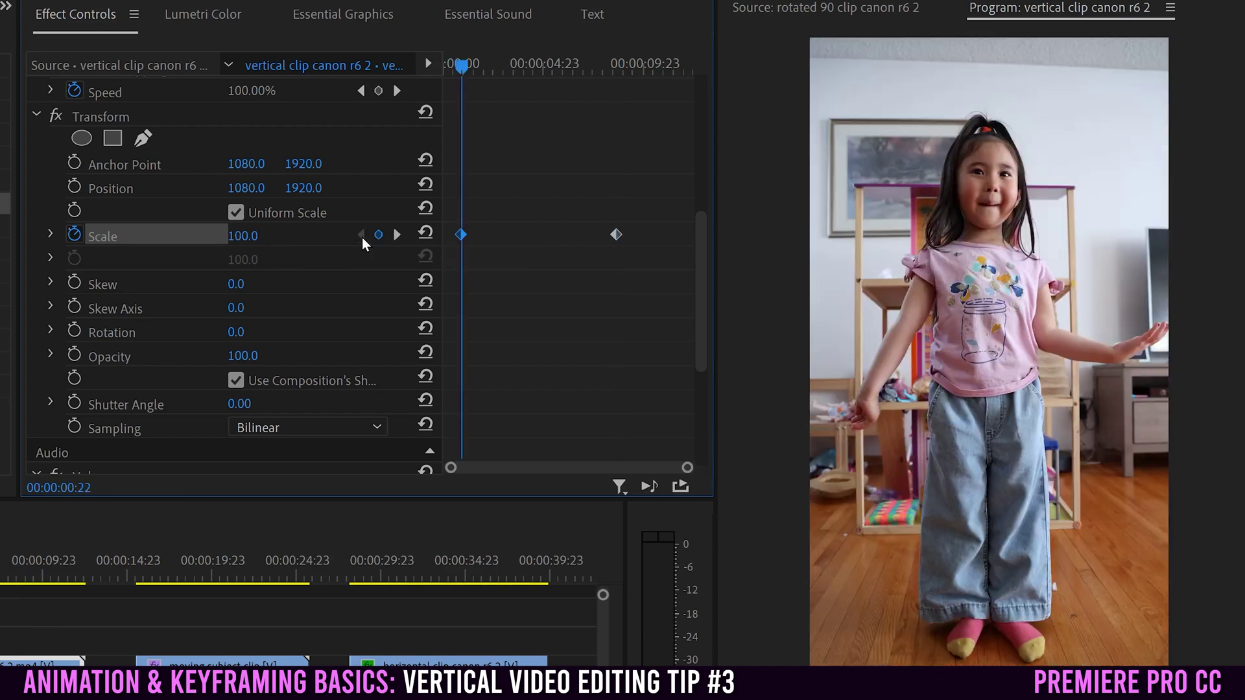
{"action": "left_click", "coordinate": [396, 234]}
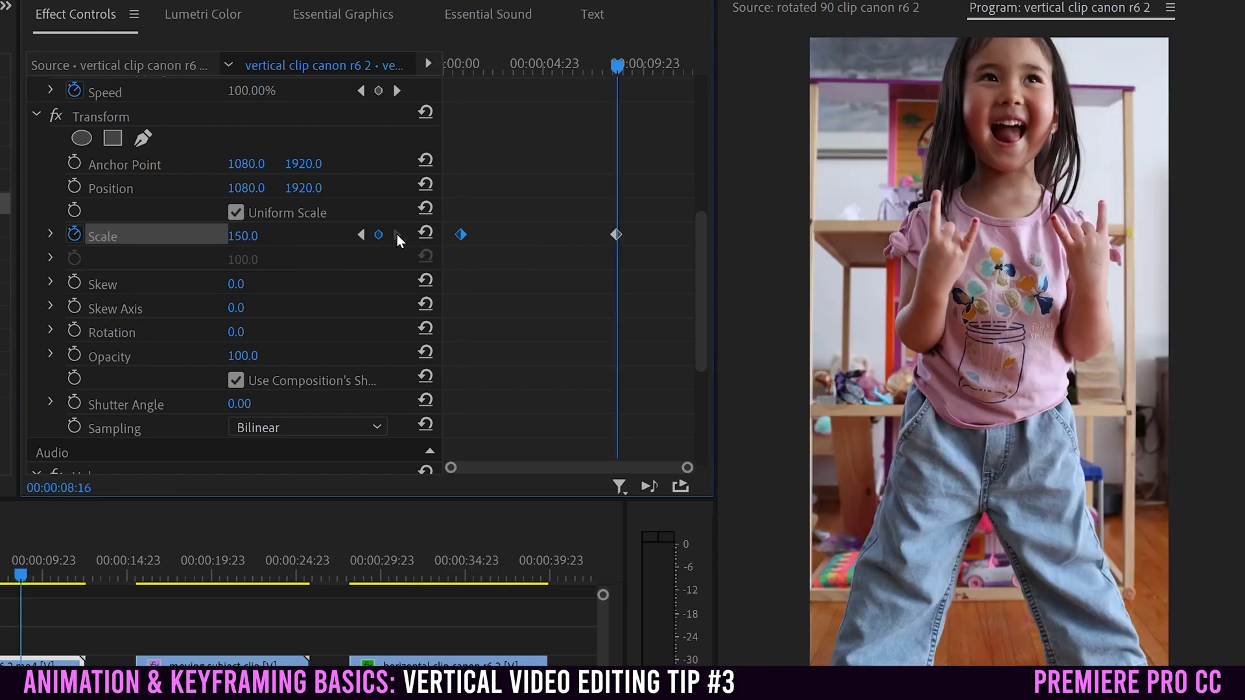
{"action": "left_click", "coordinate": [362, 236]}
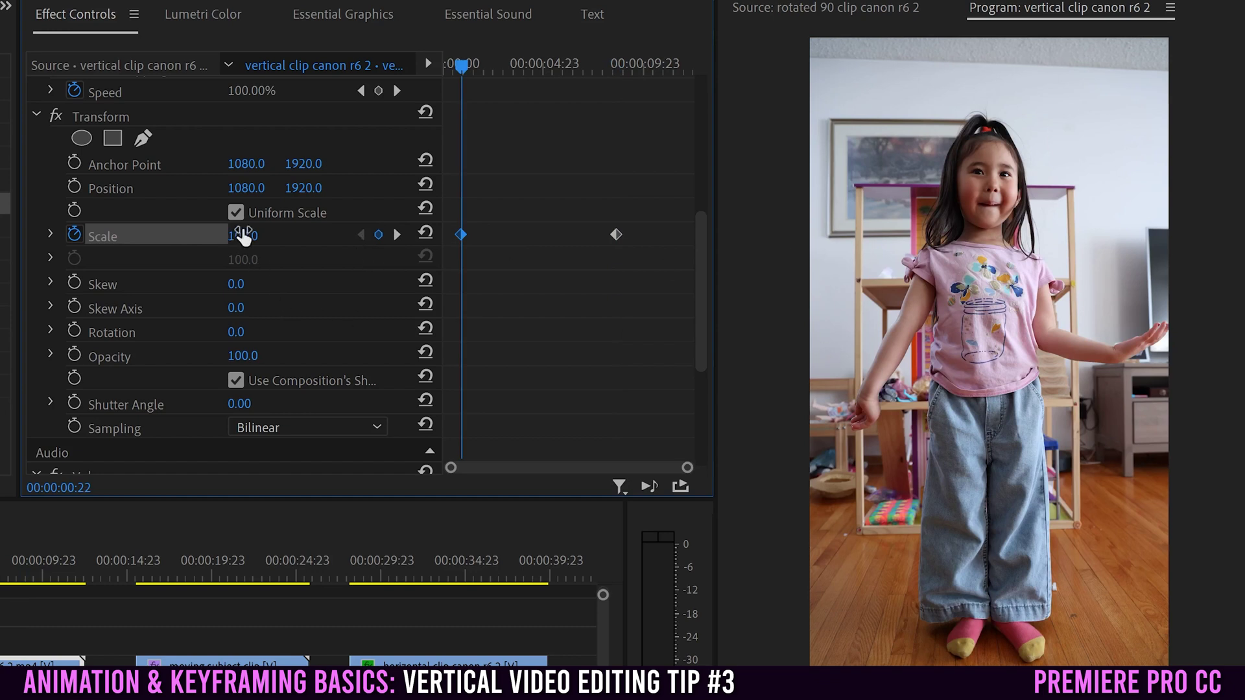
{"action": "left_click", "coordinate": [396, 236]}
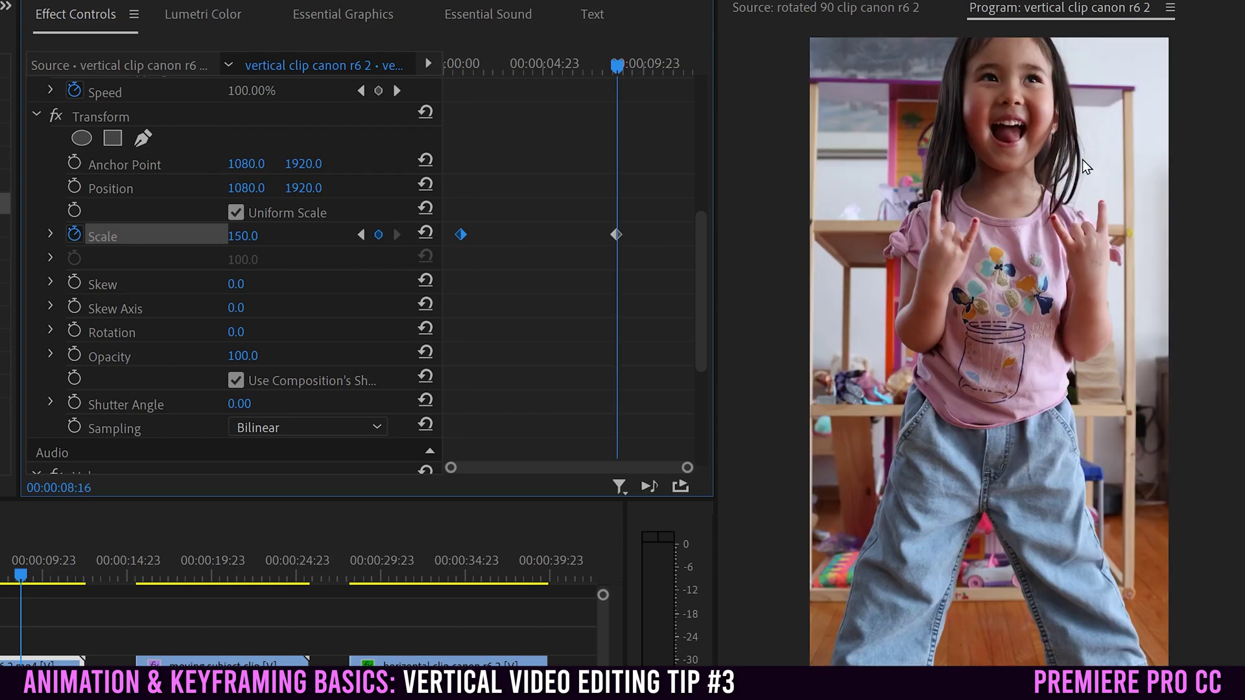
{"action": "left_click_drag", "start_coordinate": [617, 65], "coordinate": [462, 87]}
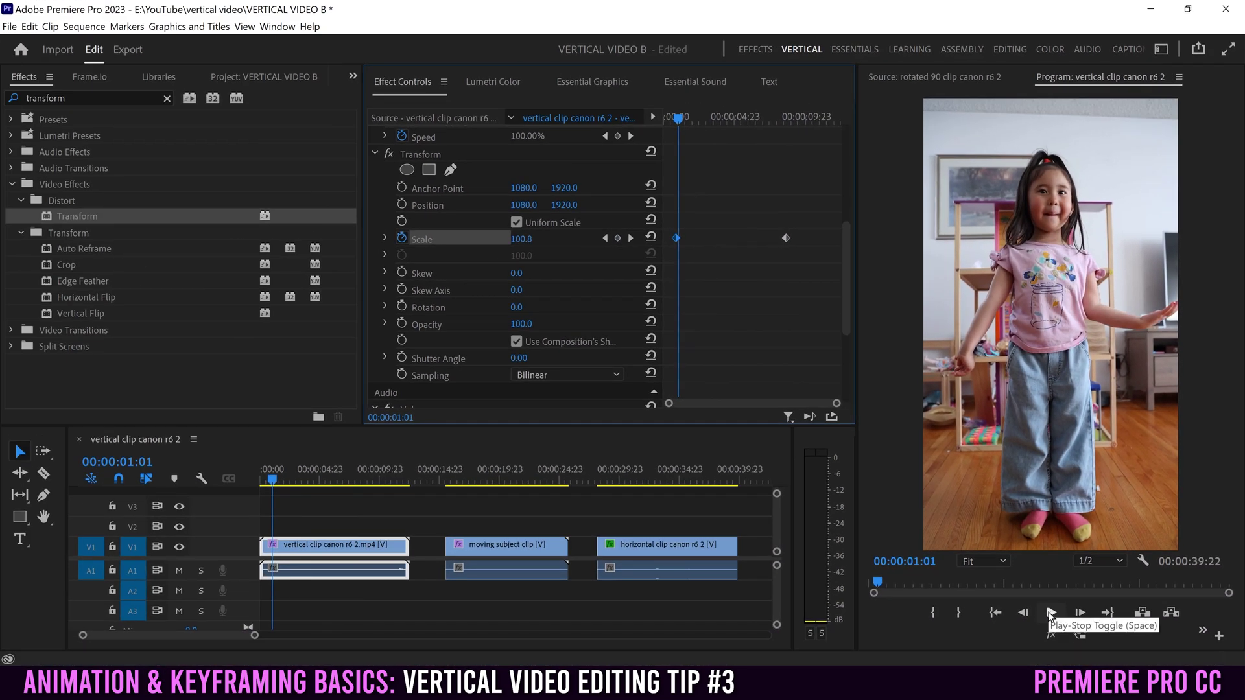
Preview the punch-in, nudge the Scale keyframes' timing, and replay from the sequence start.
{"action": "left_click", "coordinate": [1051, 614]}
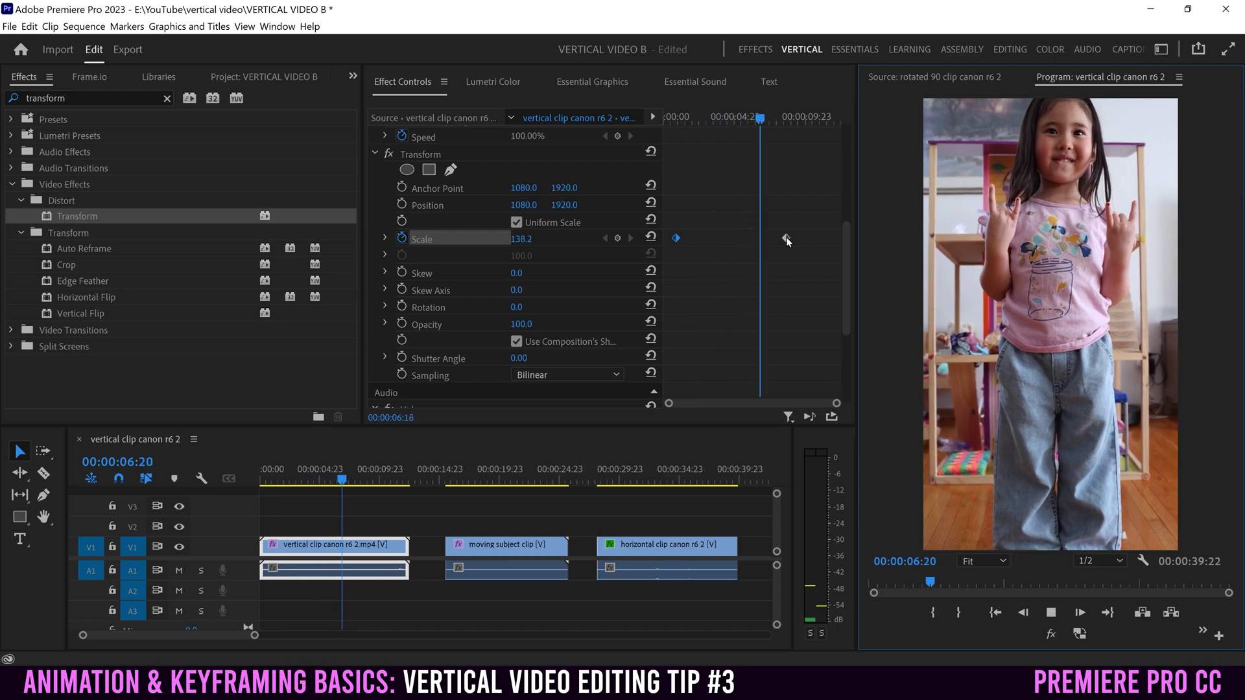
{"action": "key", "text": "space"}
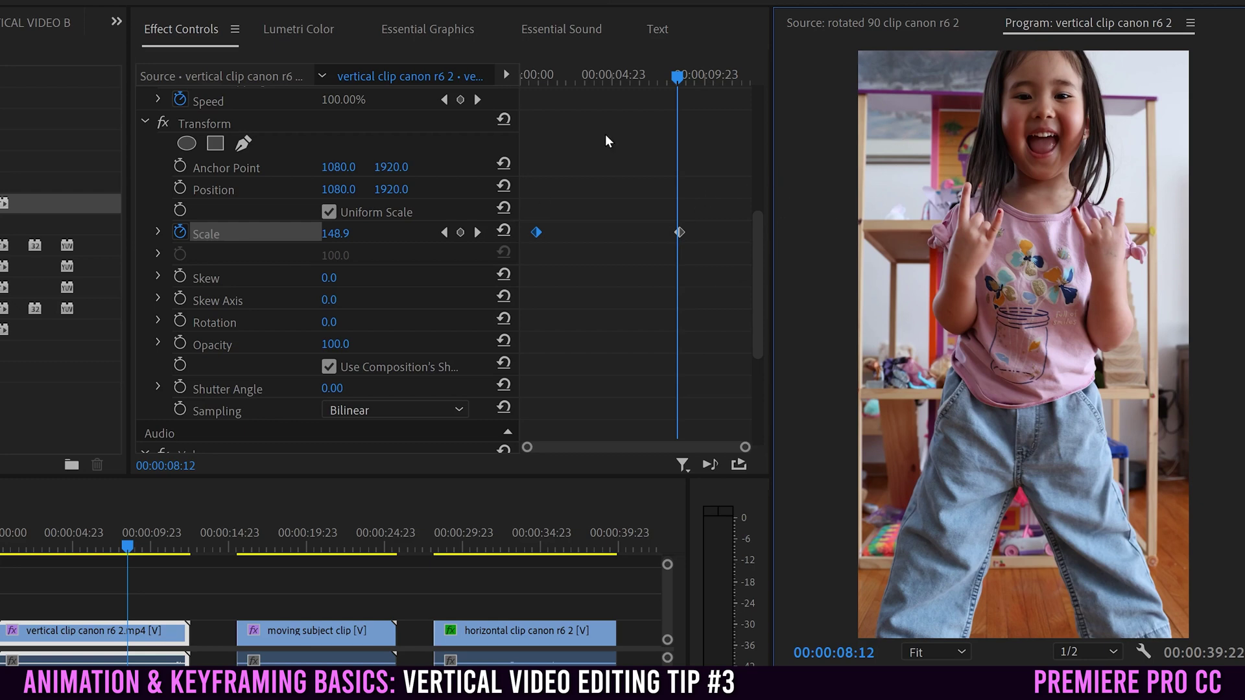
{"action": "left_click_drag", "start_coordinate": [680, 233], "coordinate": [761, 240]}
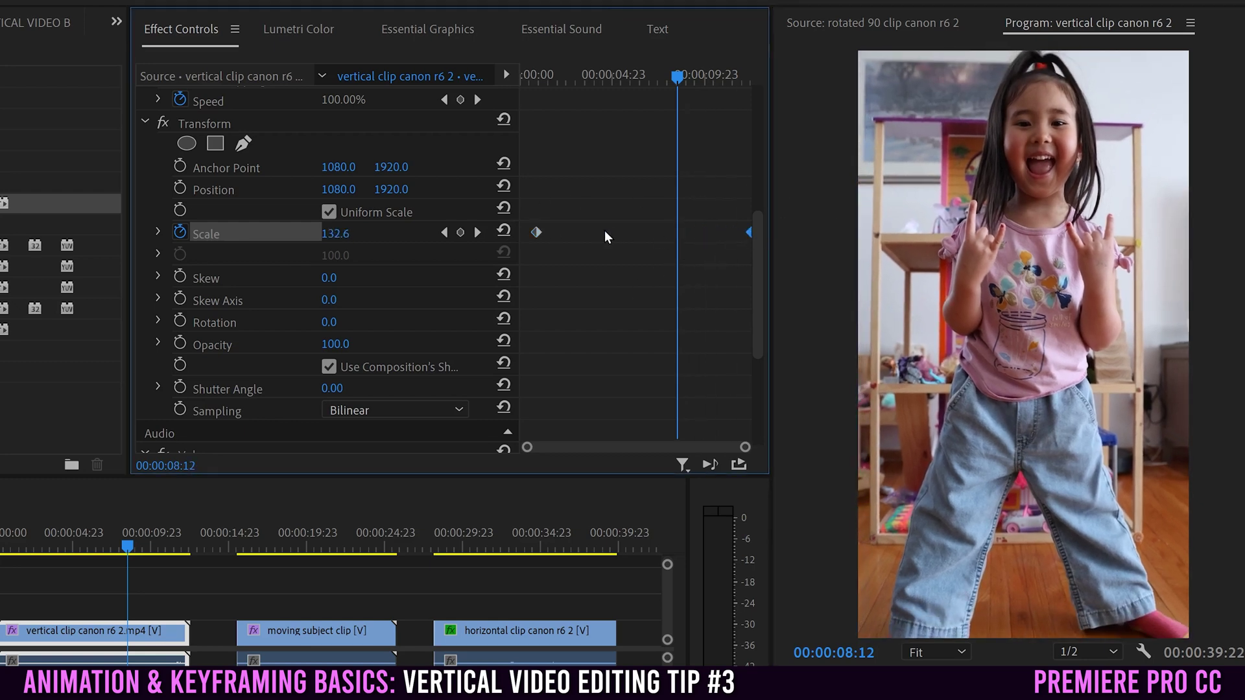
{"action": "left_click_drag", "start_coordinate": [538, 232], "coordinate": [515, 233]}
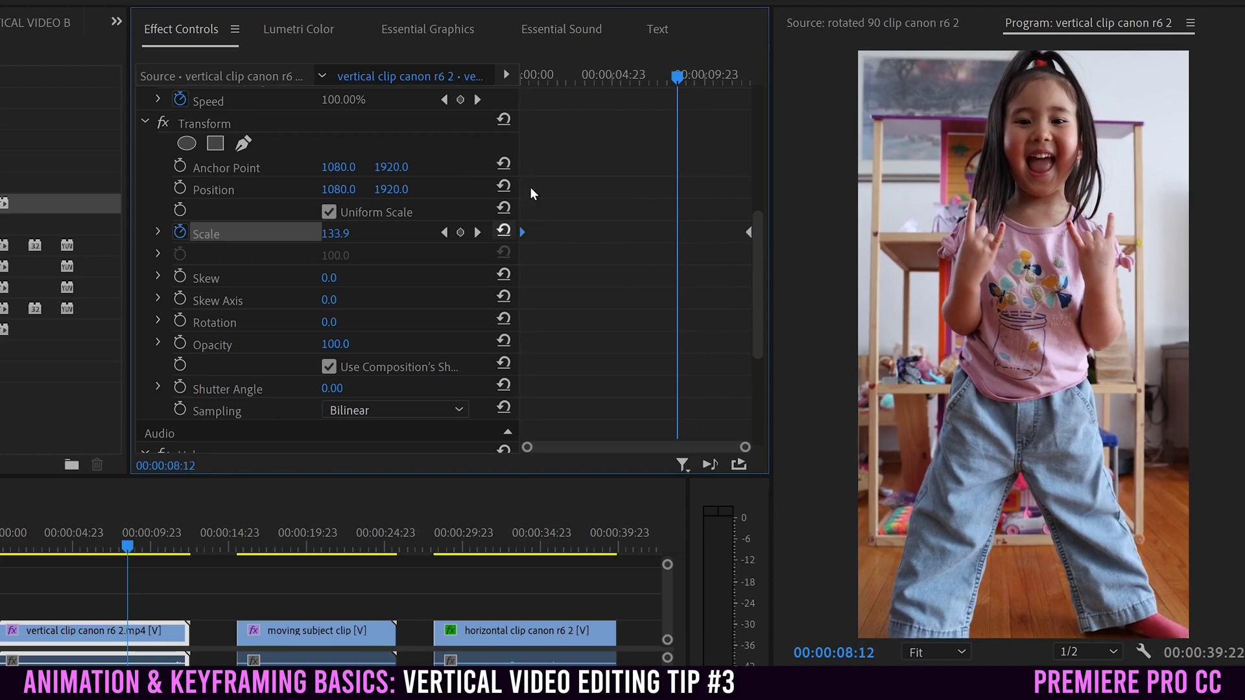
{"action": "key", "text": "Home"}
{"action": "key", "text": "space"}
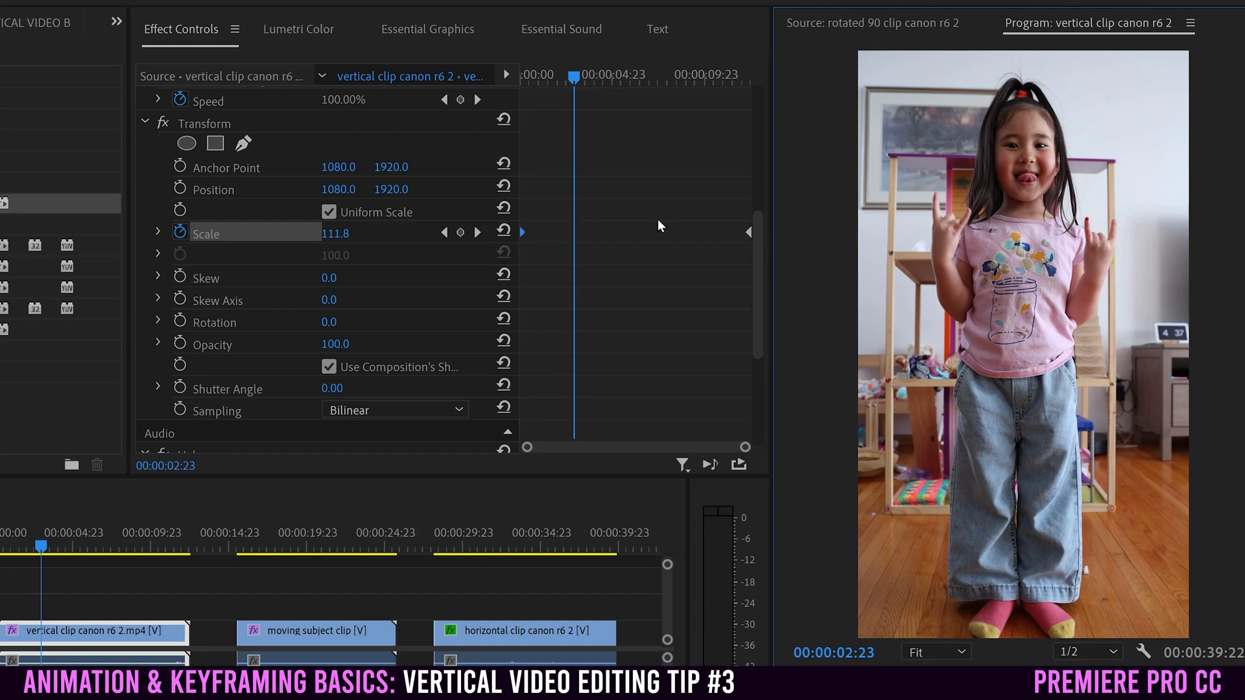
Bunch both Scale keyframes around three seconds, preview, and add a Position keyframe at 1080, 1920.
{"action": "left_click_drag", "start_coordinate": [749, 233], "coordinate": [600, 233]}
{"action": "left_click_drag", "start_coordinate": [524, 234], "coordinate": [579, 229]}
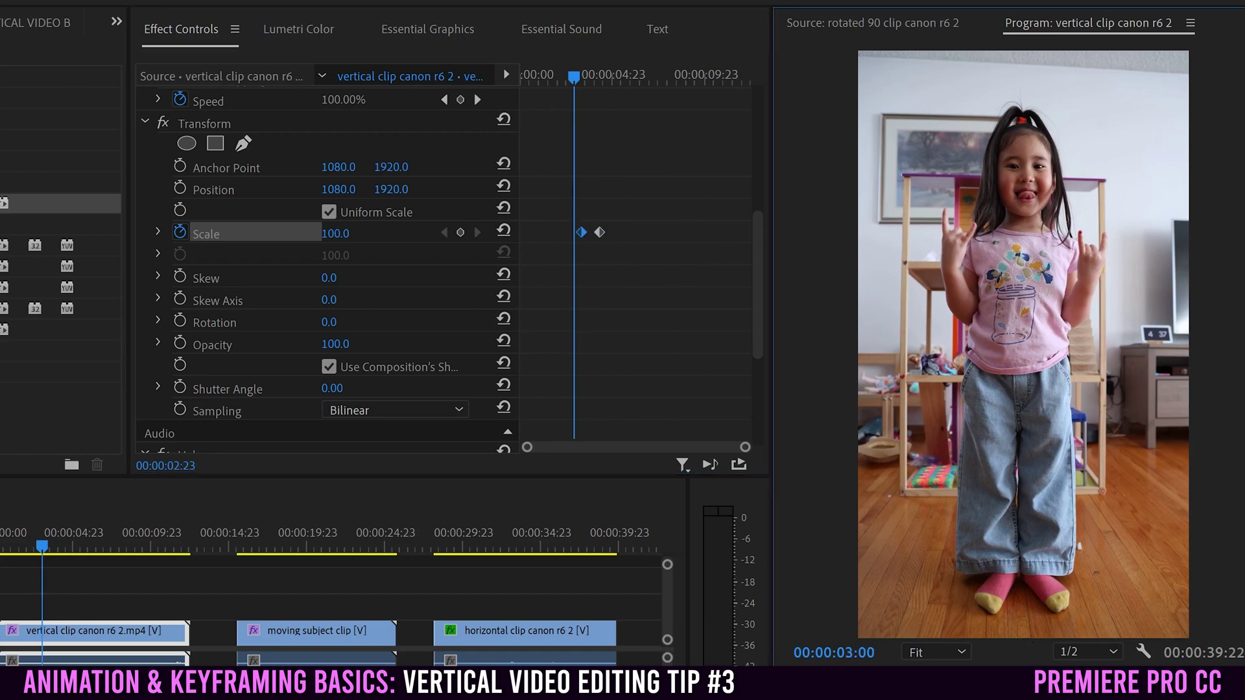
{"action": "key", "text": "space"}
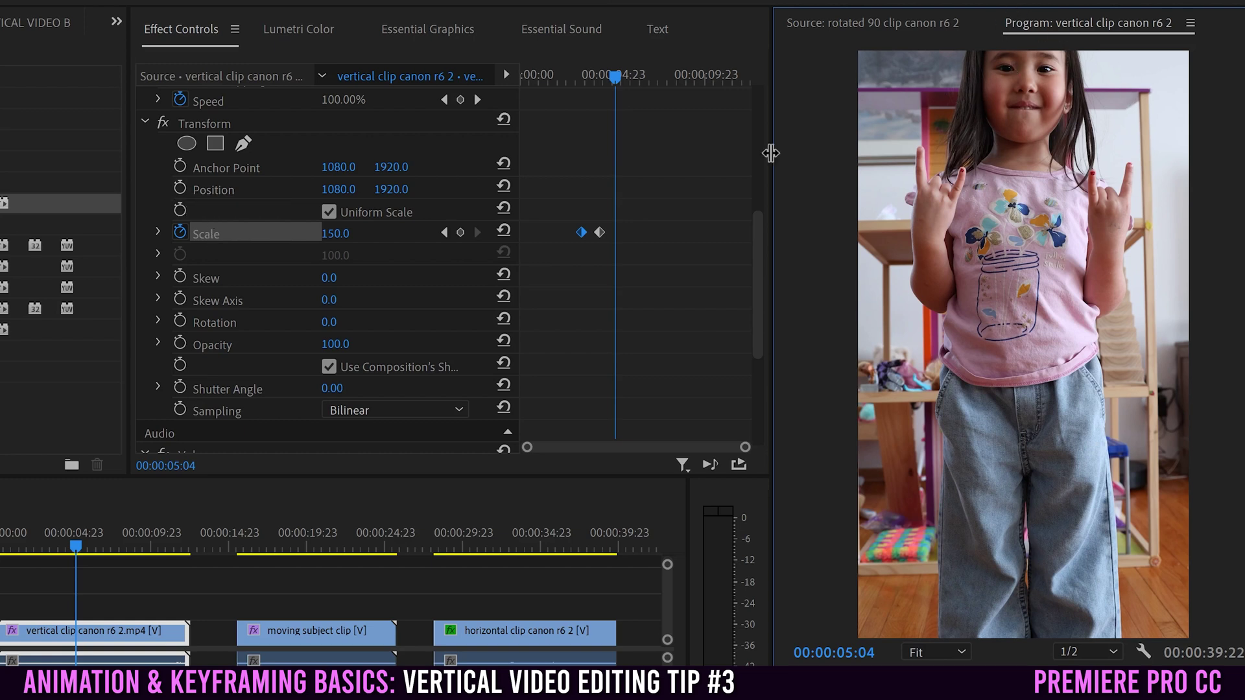
{"action": "left_click", "coordinate": [181, 188]}
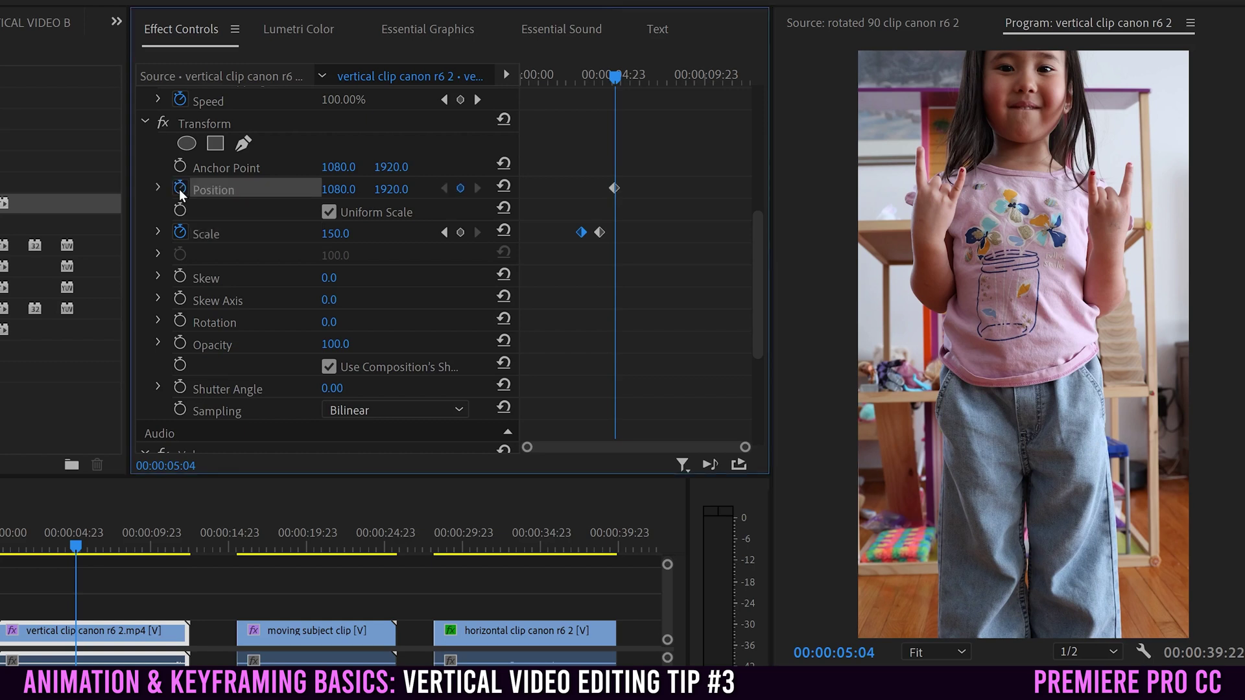
Align the Position keyframes with the Scale keyframes and reframe the 300% zoom down onto the face.
{"action": "left_click_drag", "start_coordinate": [614, 188], "coordinate": [605, 188]}
{"action": "left_click_drag", "start_coordinate": [603, 189], "coordinate": [603, 188]}
{"action": "left_click_drag", "start_coordinate": [605, 76], "coordinate": [577, 79]}
{"action": "left_click", "coordinate": [460, 189]}
{"action": "left_click_drag", "start_coordinate": [572, 189], "coordinate": [583, 189]}
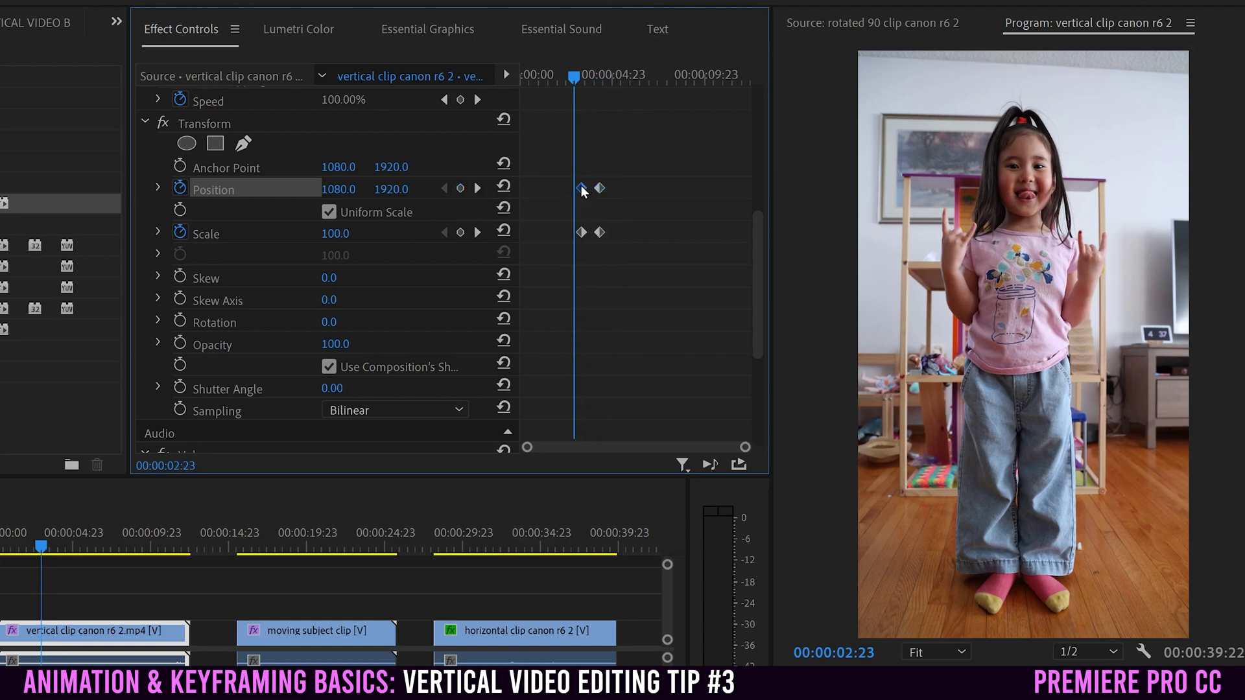
{"action": "left_click", "coordinate": [478, 188]}
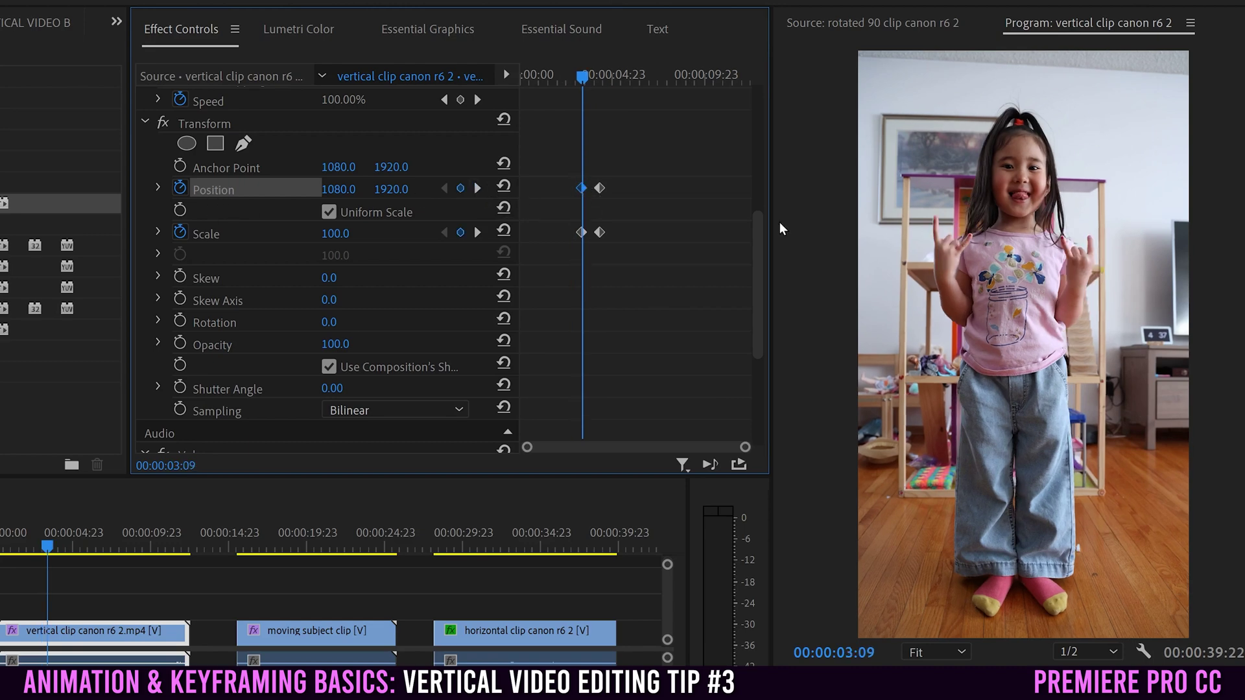
{"action": "left_click", "coordinate": [478, 189]}
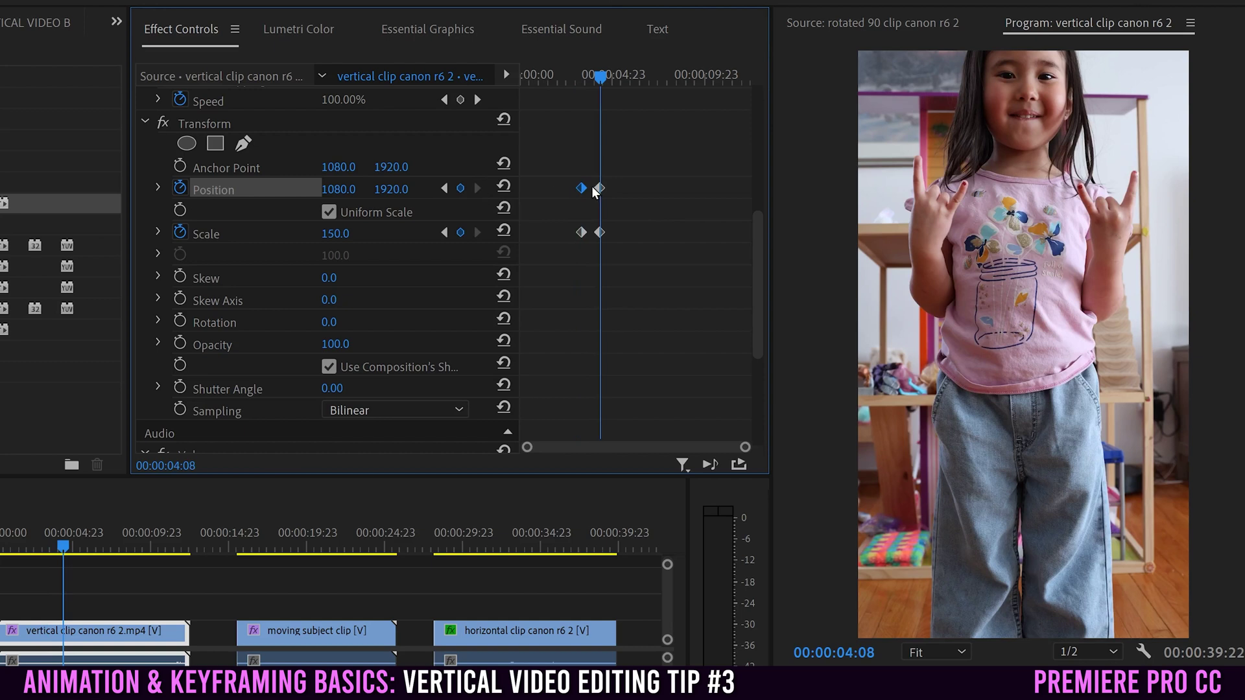
{"action": "left_click_drag", "start_coordinate": [391, 189], "coordinate": [519, 189]}
Play the punch-in and scrub ahead to find where the zoom hold should end.
{"action": "left_click", "coordinate": [563, 70]}
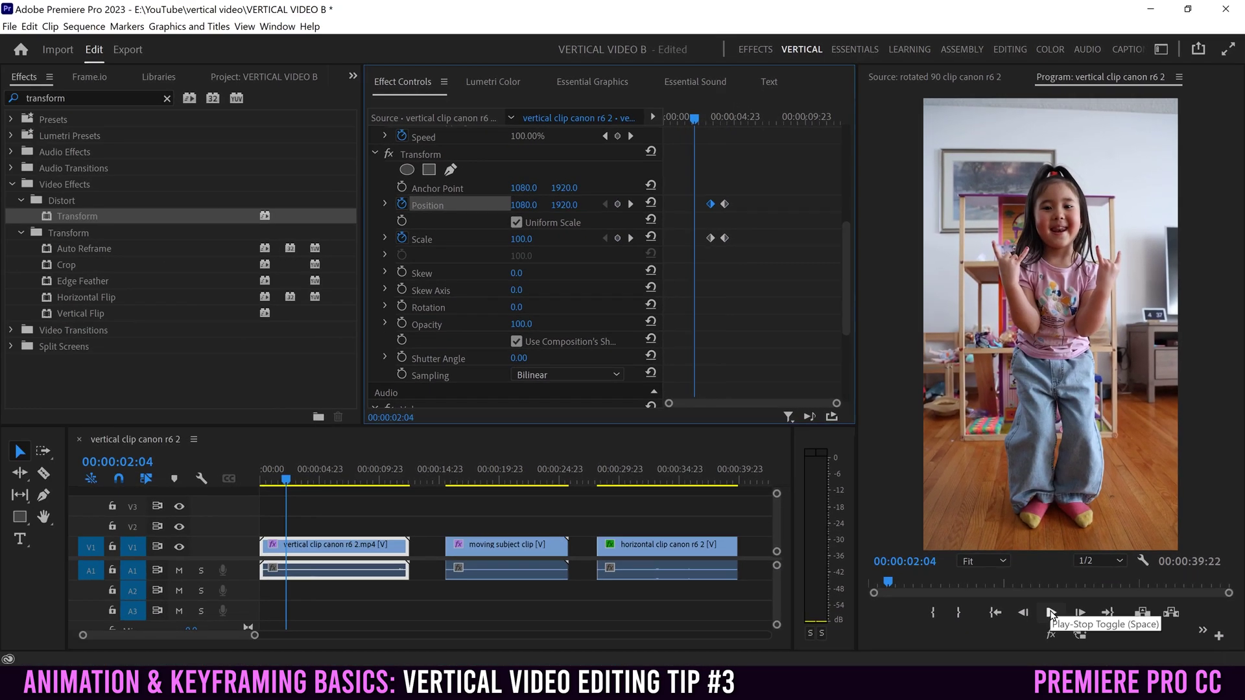
{"action": "left_click", "coordinate": [1052, 613]}
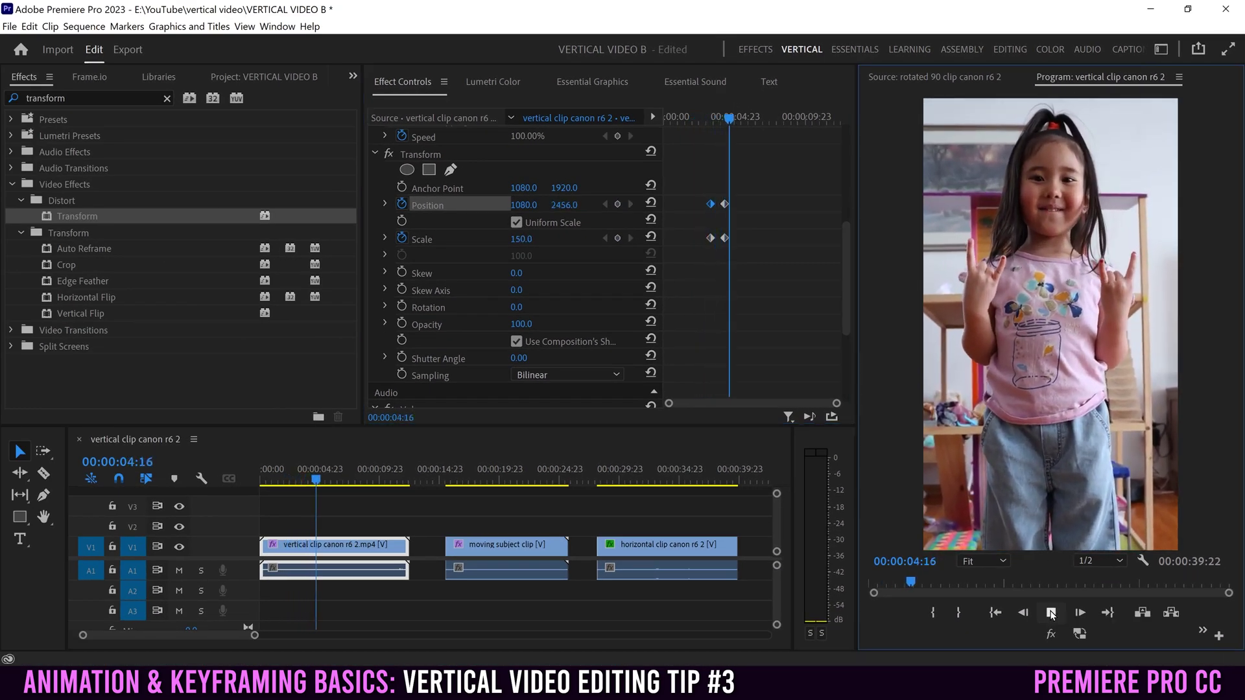
{"action": "left_click", "coordinate": [1051, 613]}
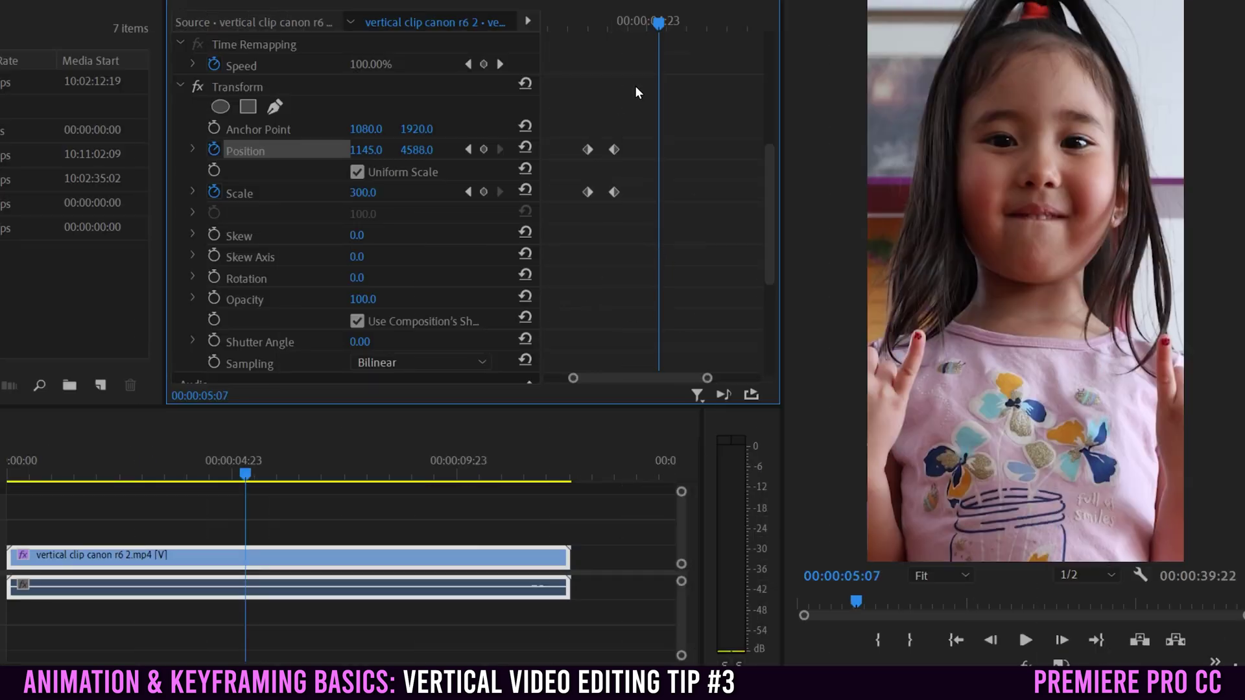
{"action": "left_click_drag", "start_coordinate": [659, 24], "coordinate": [671, 25]}
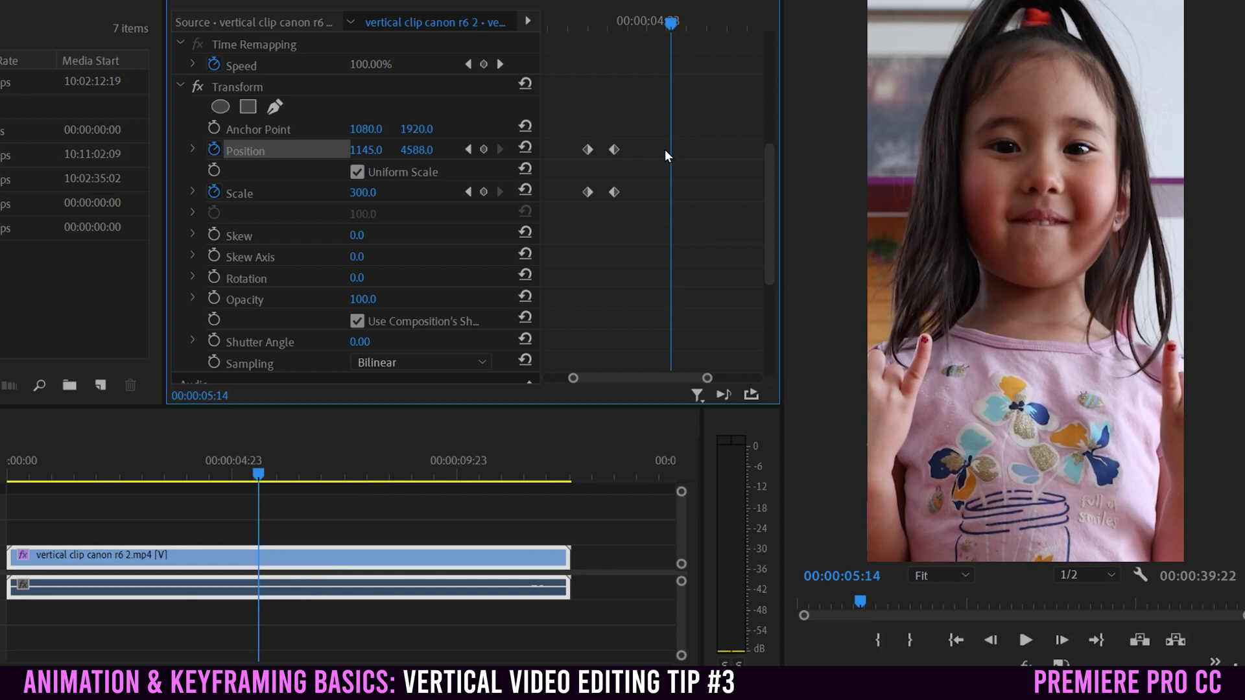
{"action": "mouse_move", "coordinate": [670, 14]}
{"action": "left_mouse_down"}
{"action": "mouse_move", "coordinate": [651, 24]}
{"action": "mouse_move", "coordinate": [686, 26]}
{"action": "left_mouse_up"}
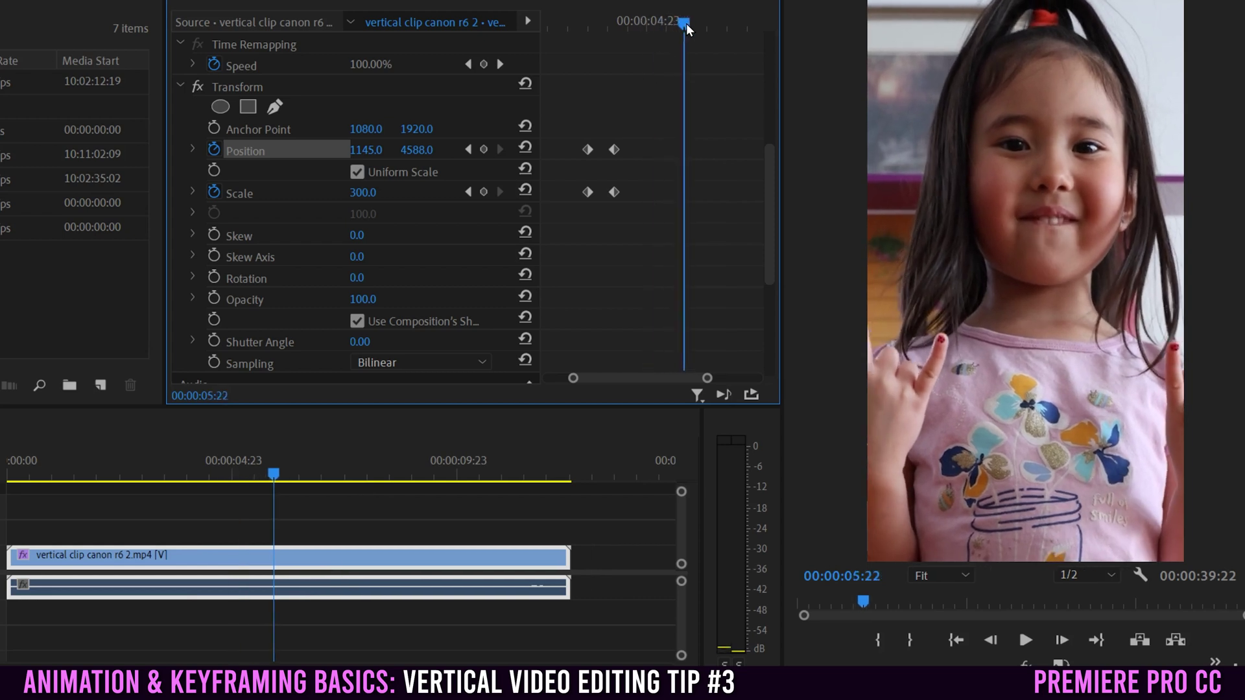
{"action": "left_click", "coordinate": [468, 192]}
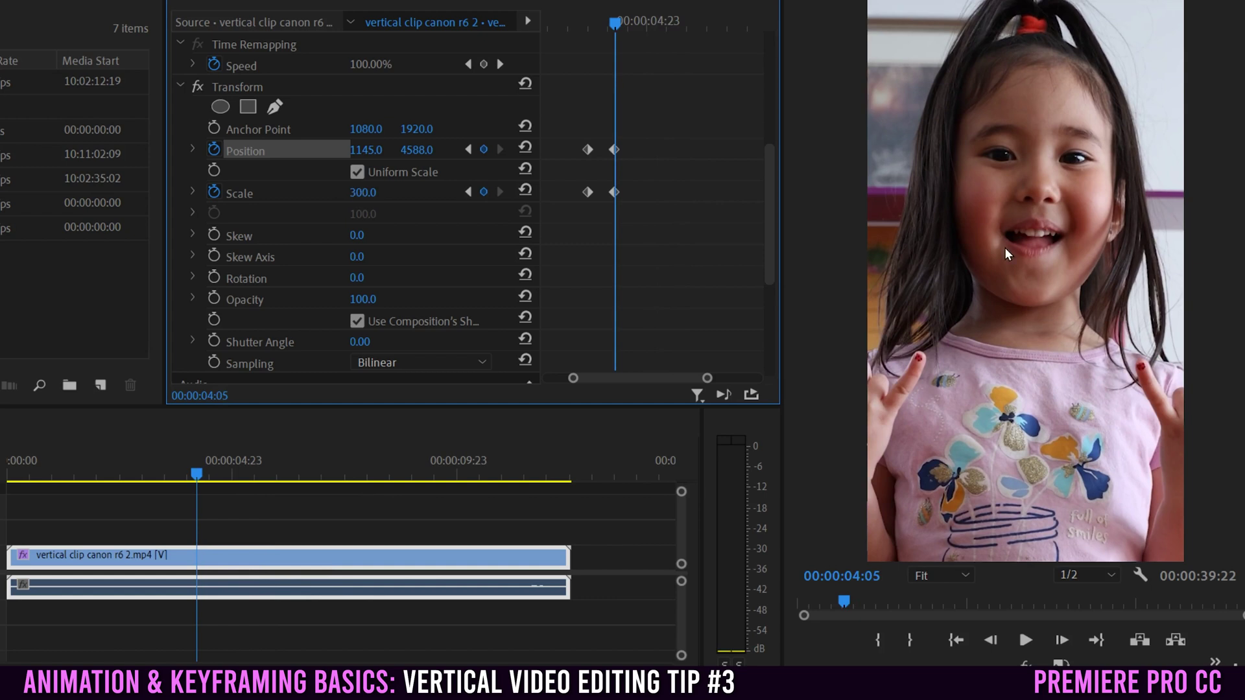
Add Scale and Position hold keyframes at 6:08 and end keyframes at 7:00.
{"action": "left_click_drag", "start_coordinate": [639, 23], "coordinate": [704, 24]}
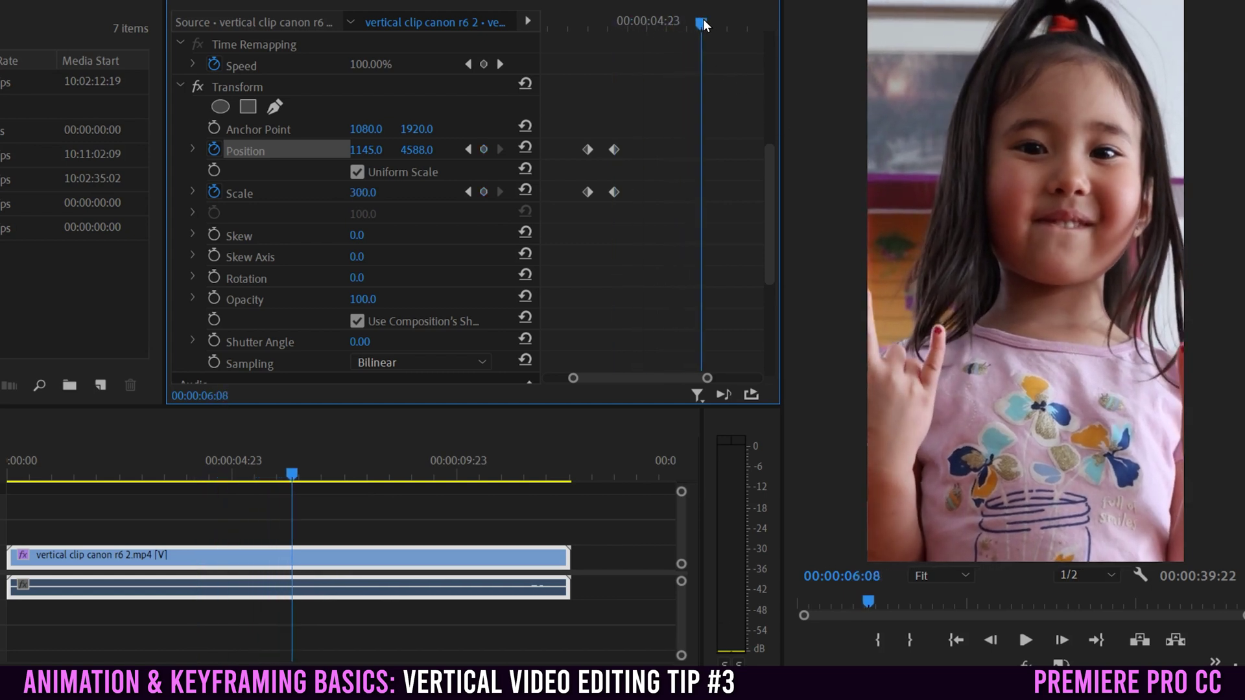
{"action": "left_click", "coordinate": [483, 192]}
{"action": "left_click", "coordinate": [483, 149]}
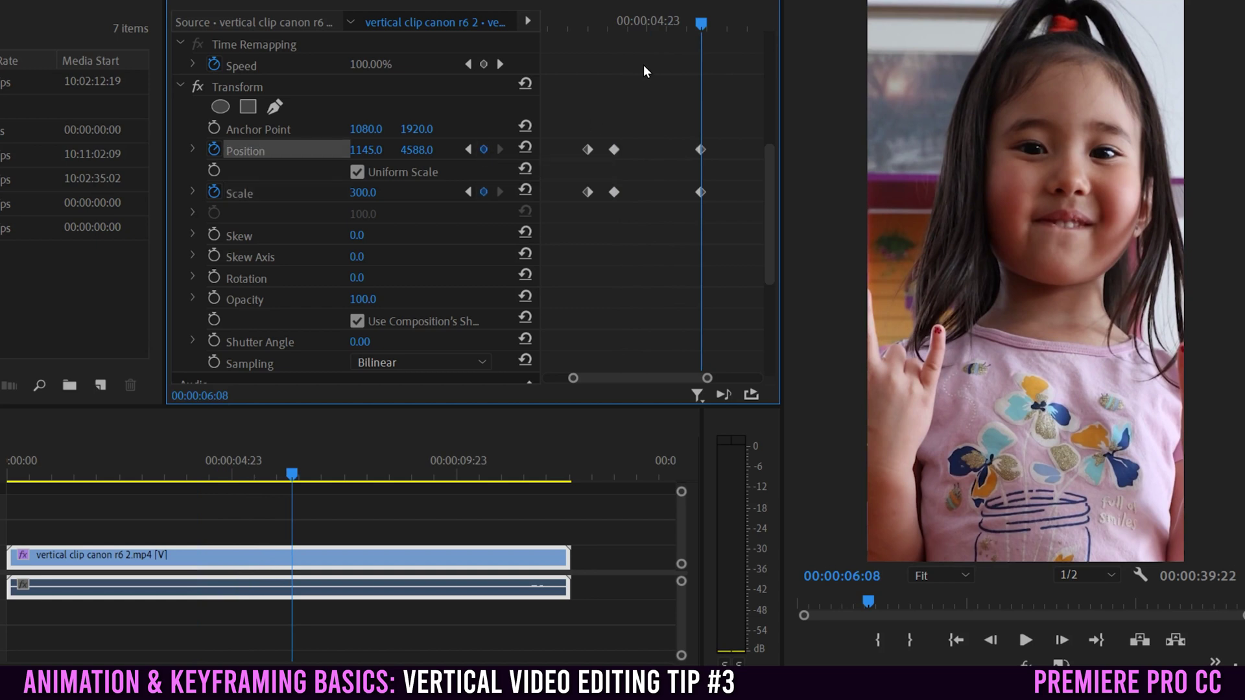
{"action": "left_click_drag", "start_coordinate": [625, 23], "coordinate": [621, 25]}
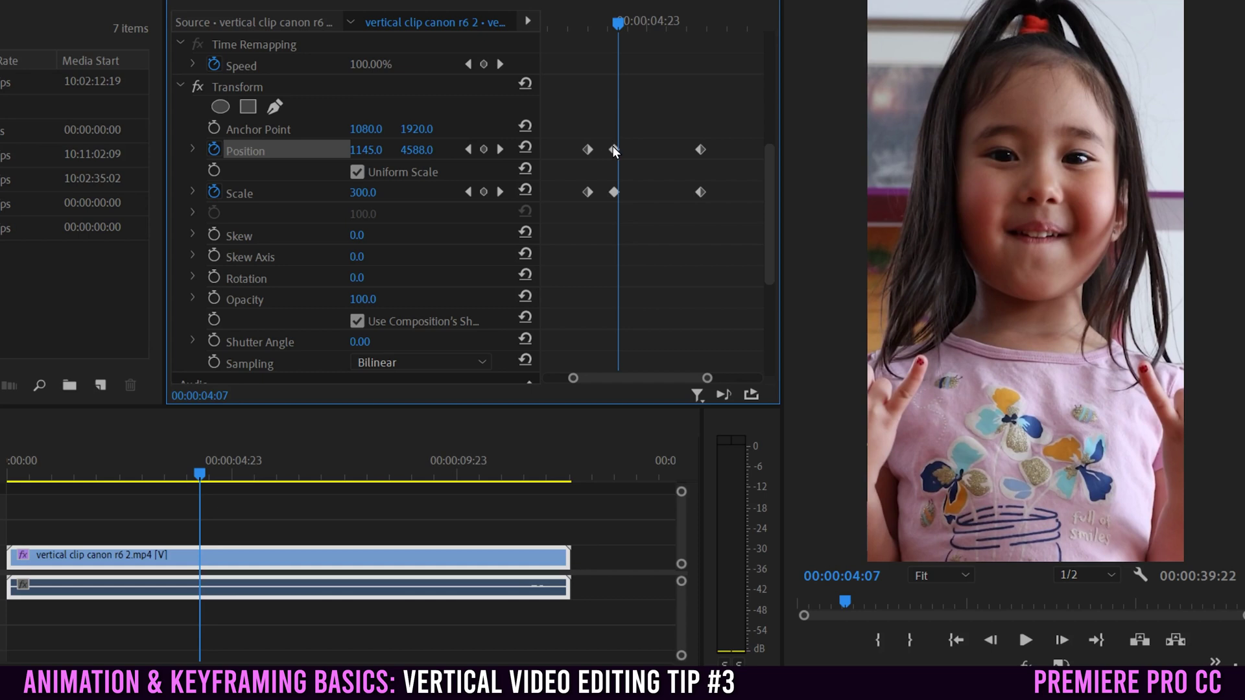
{"action": "left_click_drag", "start_coordinate": [633, 24], "coordinate": [728, 25]}
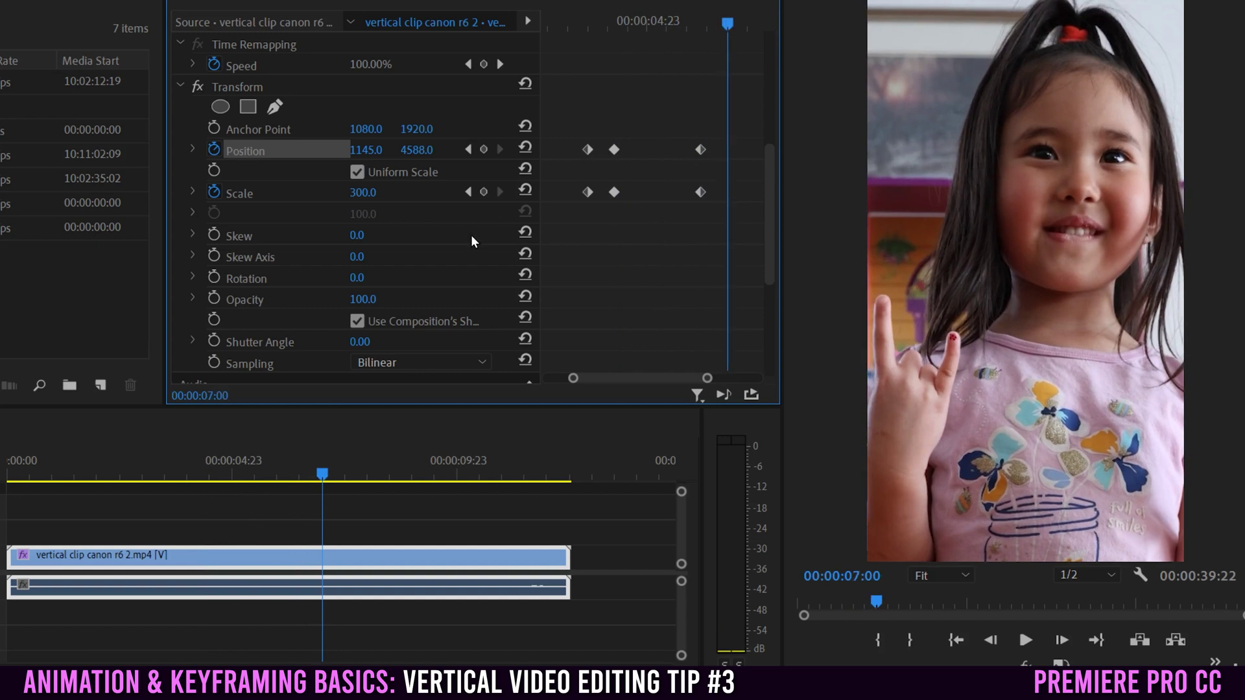
{"action": "left_click", "coordinate": [484, 192]}
{"action": "left_click", "coordinate": [484, 150]}
Reset Position to 1080, 1920 and Scale to 100 at 7:00, then play the zoom in and out.
{"action": "left_click", "coordinate": [469, 192]}
{"action": "left_click", "coordinate": [468, 192]}
{"action": "left_click", "coordinate": [468, 192]}
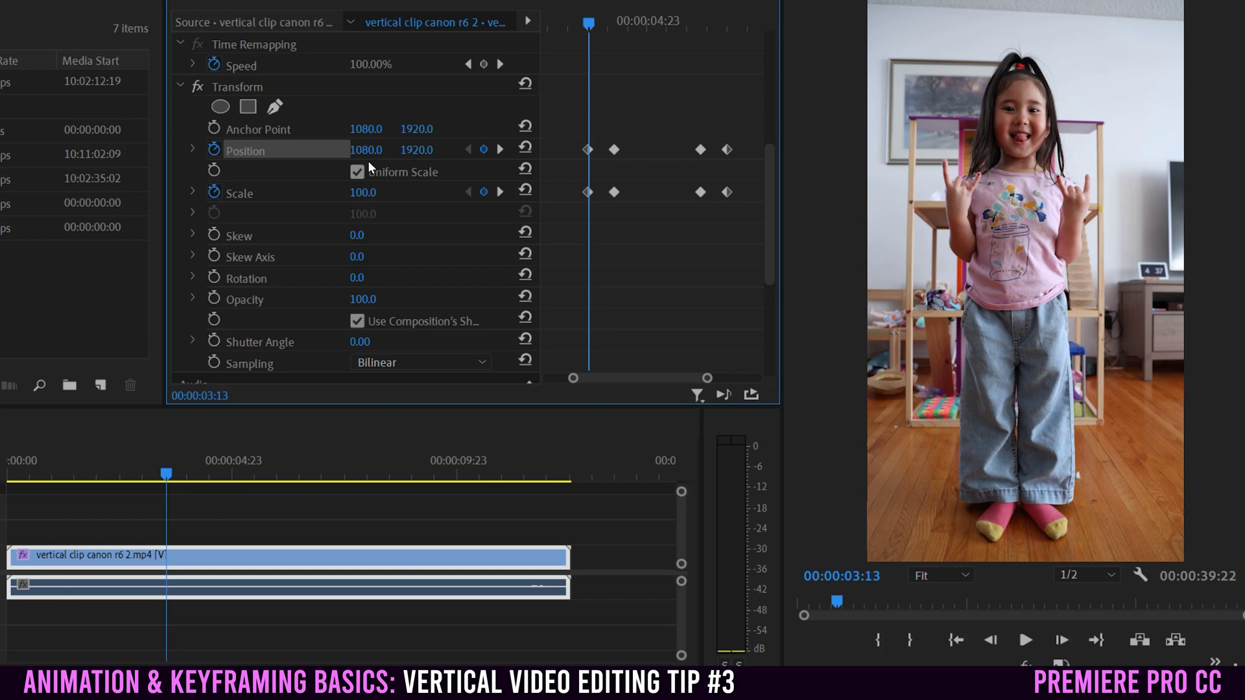
{"action": "left_click", "coordinate": [500, 192]}
{"action": "left_click", "coordinate": [500, 192]}
{"action": "left_click", "coordinate": [500, 192]}
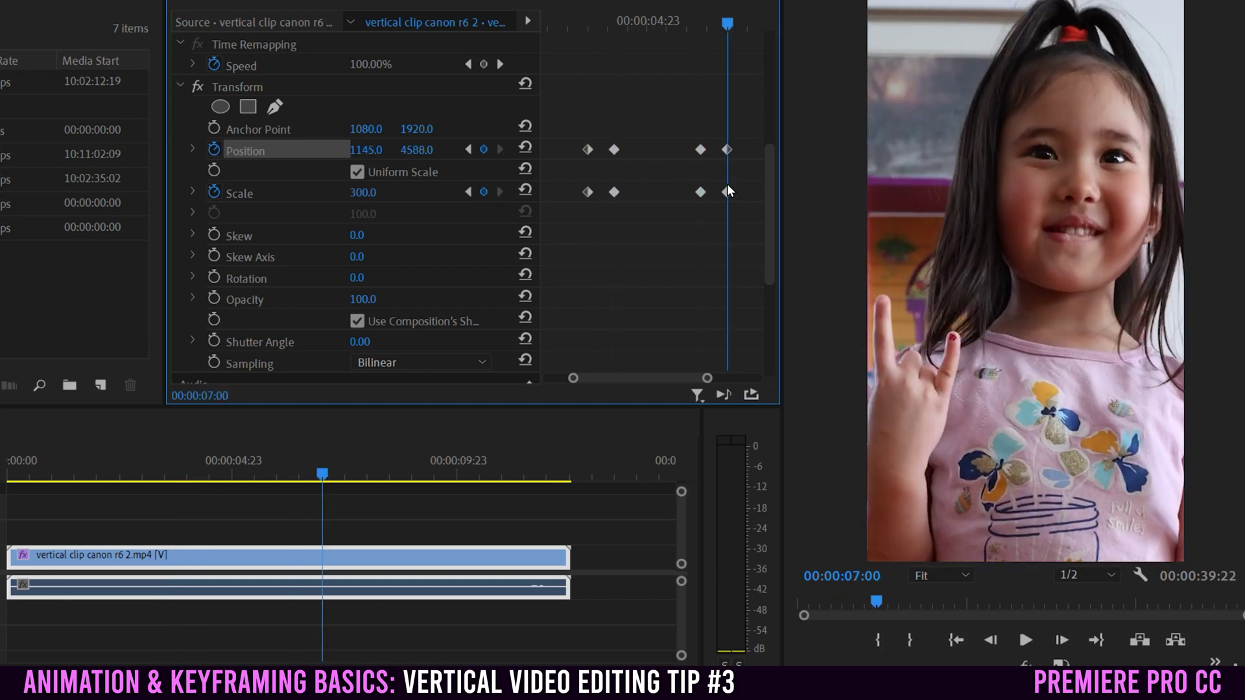
{"action": "left_click", "coordinate": [525, 149]}
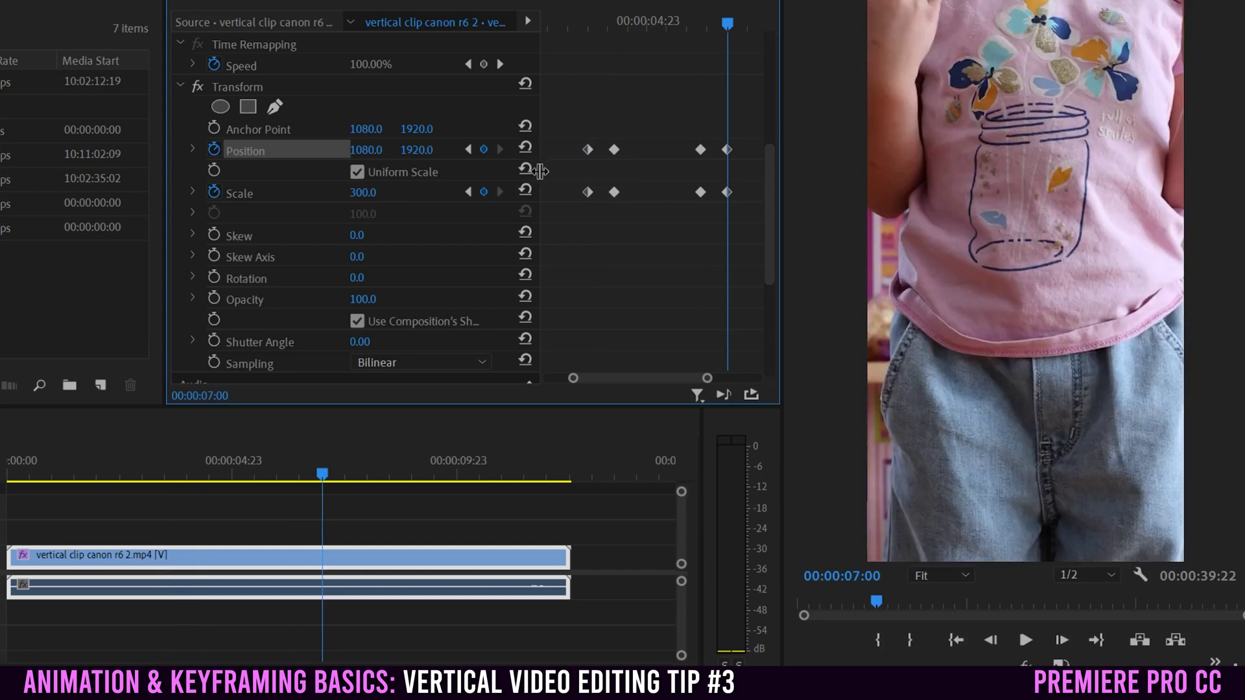
{"action": "left_click", "coordinate": [527, 191]}
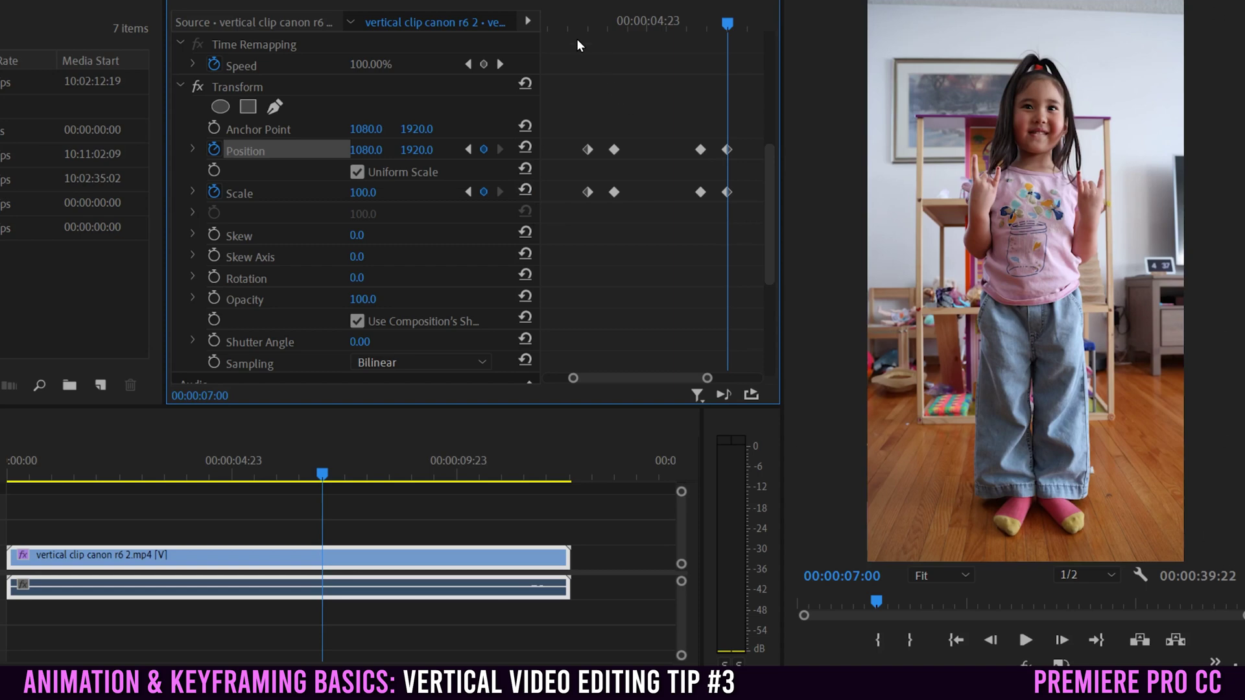
{"action": "left_click", "coordinate": [564, 23]}
{"action": "left_click", "coordinate": [1023, 640]}
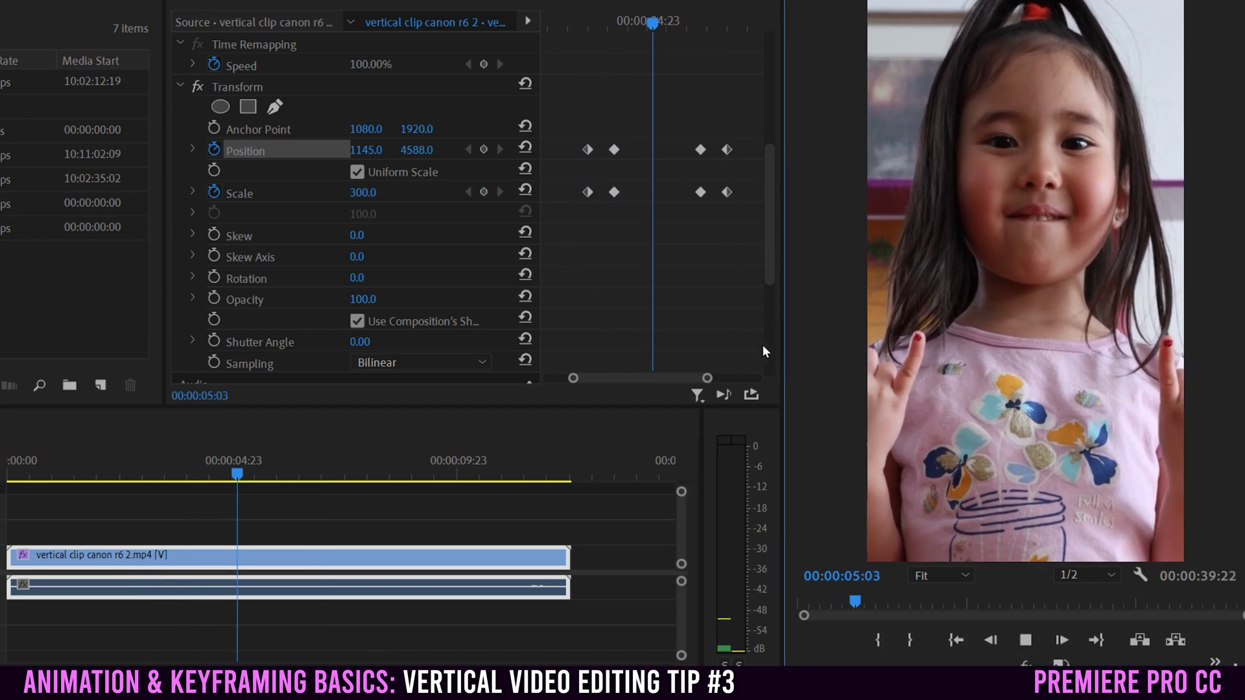
Stop playback and give the Transform its own 180° shutter angle instead of the composition's.
{"action": "left_click", "coordinate": [1026, 640]}
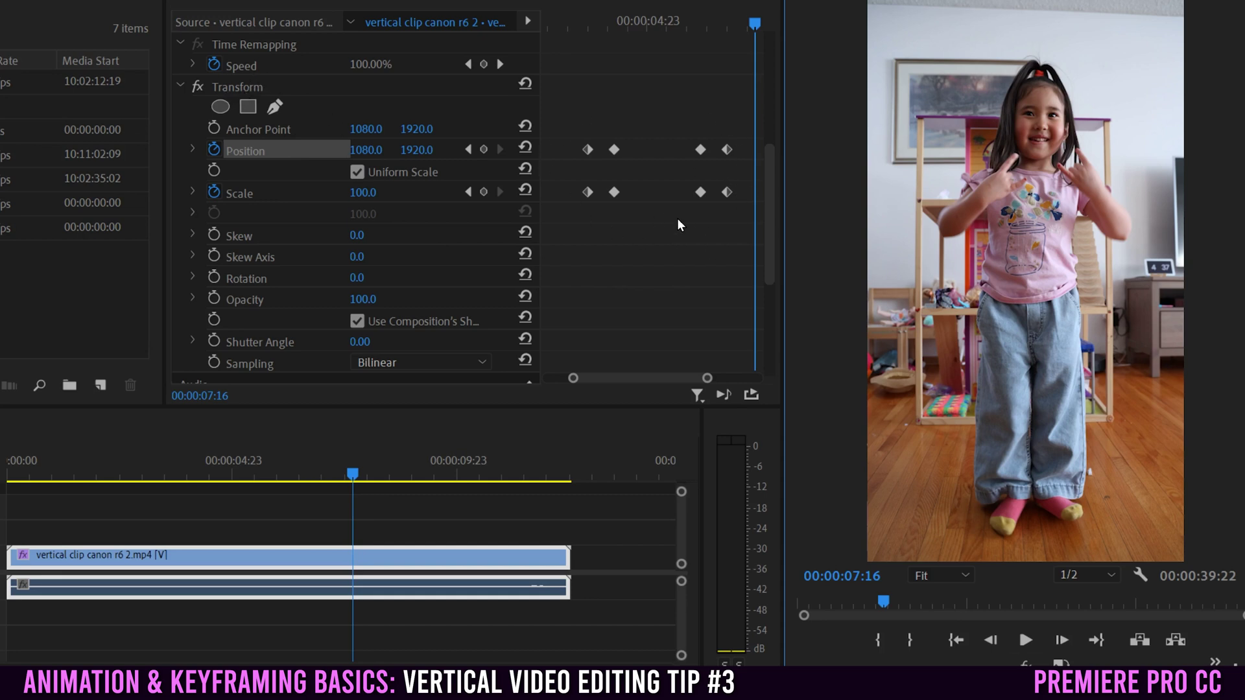
{"action": "left_click", "coordinate": [358, 322]}
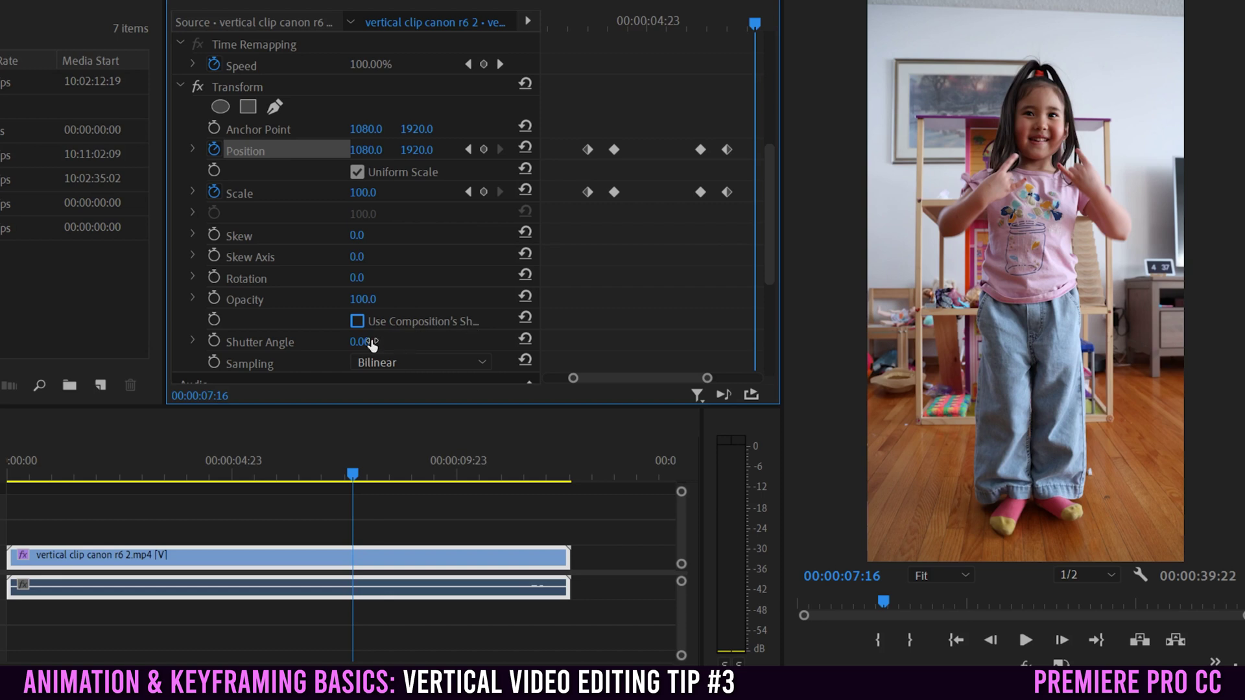
{"action": "left_click", "coordinate": [377, 339]}
{"action": "type", "text": "180"}
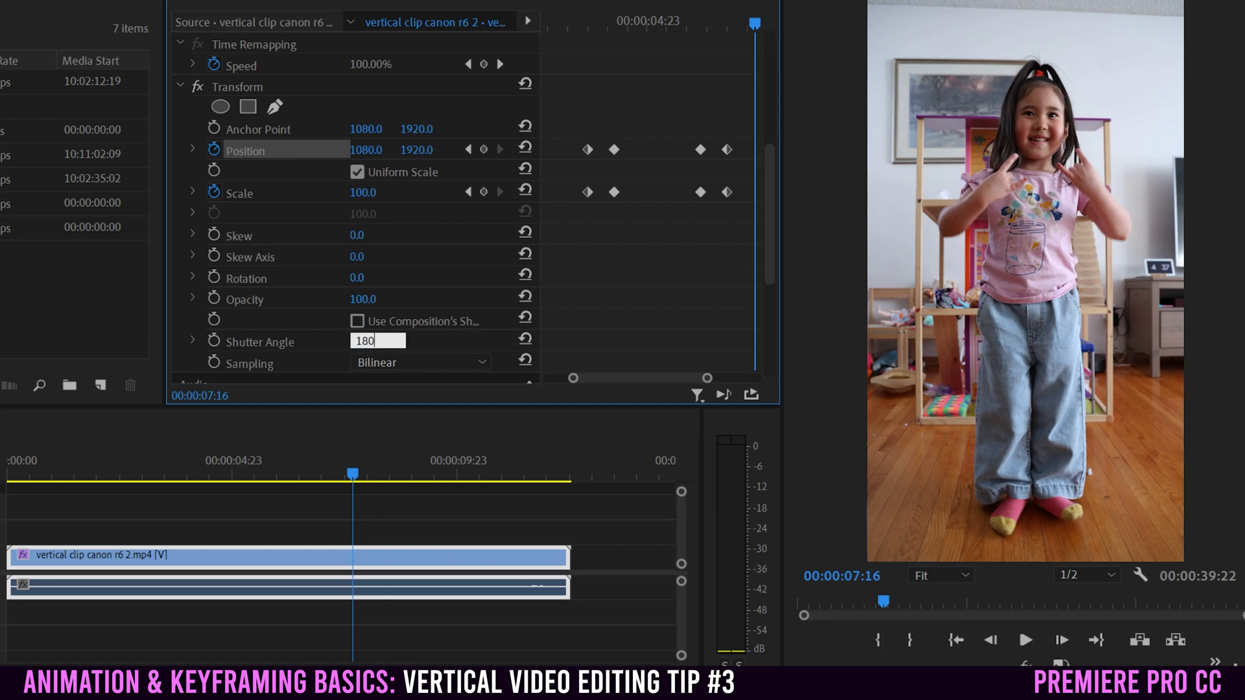
{"action": "key", "text": "Return"}
Preview the motion-blurred zoom and select the Position and Scale keyframes at 3:12.
{"action": "left_click", "coordinate": [565, 21]}
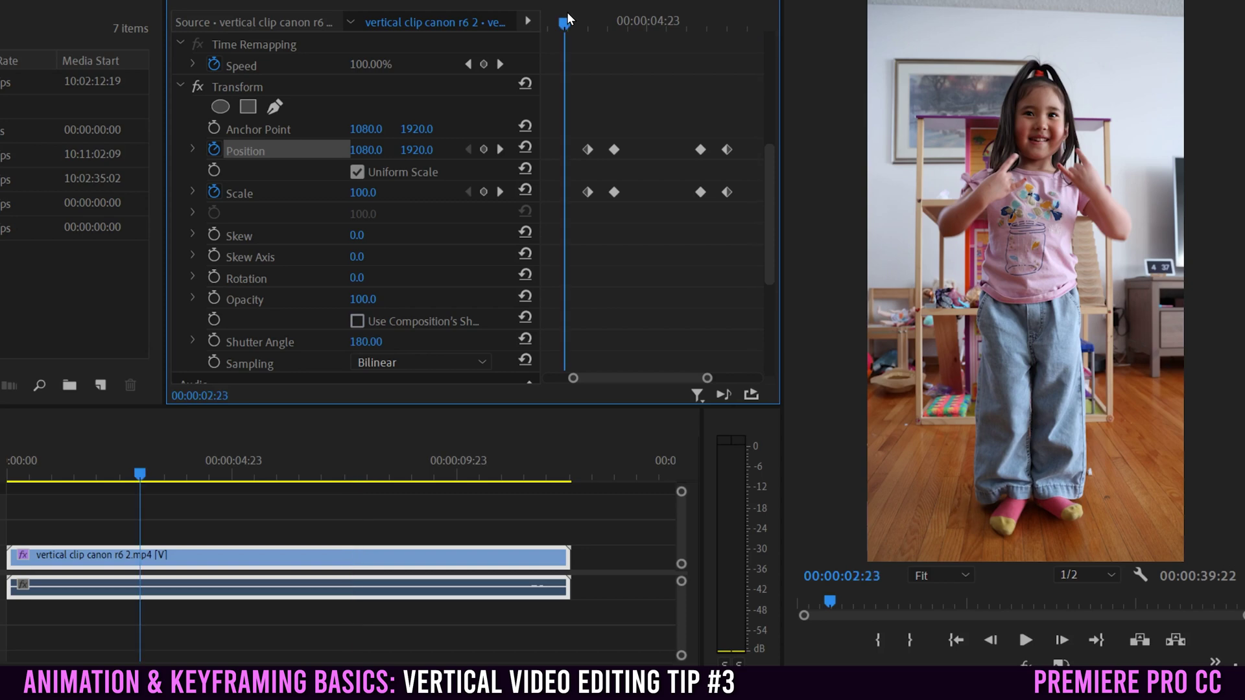
{"action": "left_click", "coordinate": [1023, 640]}
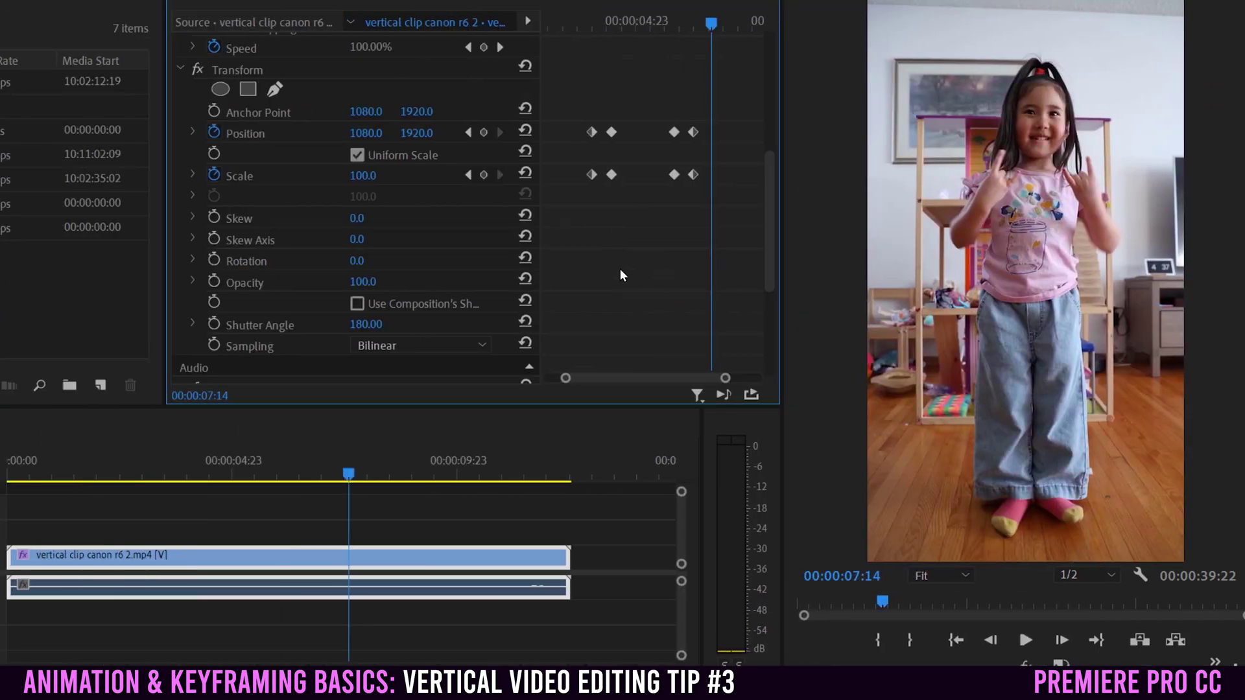
{"action": "mouse_move", "coordinate": [580, 29]}
{"action": "left_mouse_down"}
{"action": "mouse_move", "coordinate": [615, 26]}
{"action": "mouse_move", "coordinate": [594, 34]}
{"action": "left_mouse_up"}
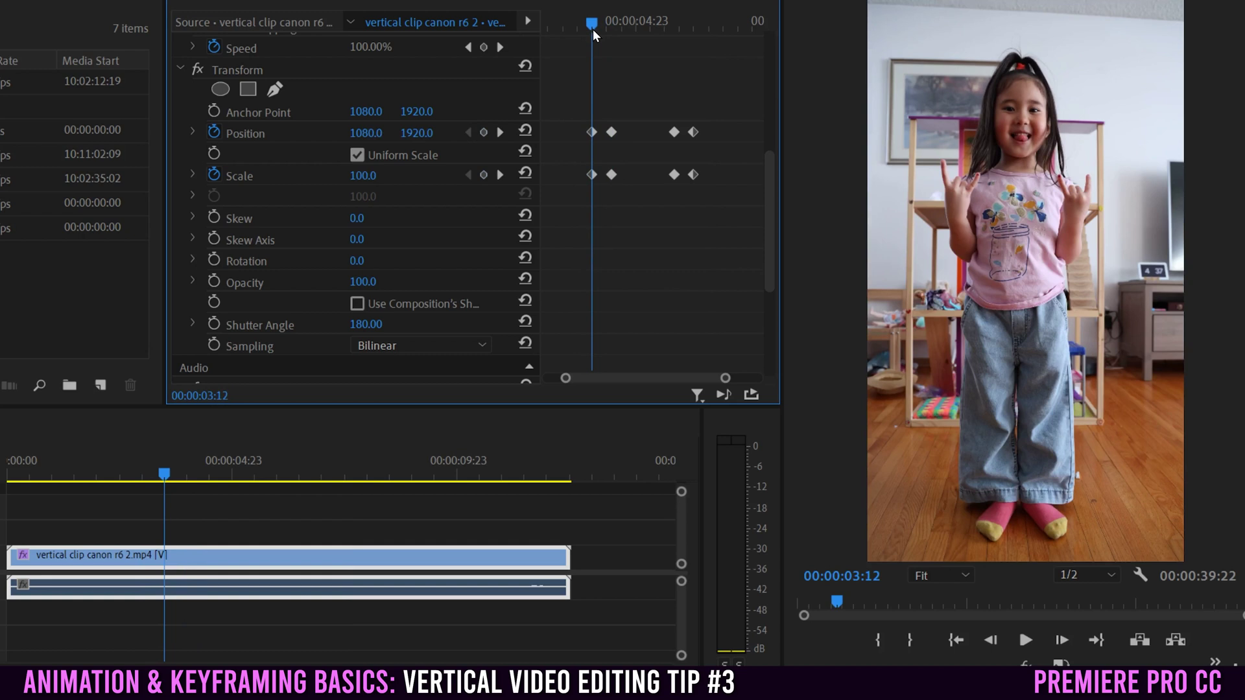
{"action": "left_click_drag", "start_coordinate": [570, 103], "coordinate": [598, 207]}
Set the selected 3:12 Position and Scale keyframes to Ease Out temporal interpolation.
{"action": "right_click", "coordinate": [592, 175]}
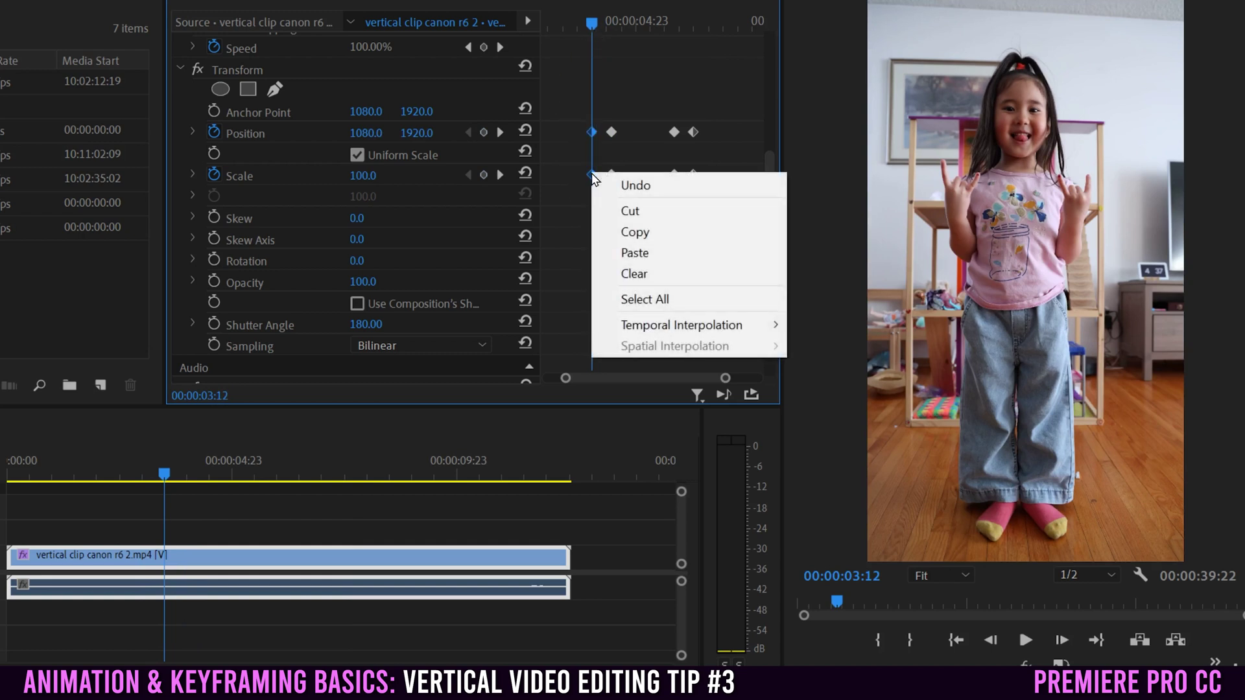
{"action": "mouse_move", "coordinate": [655, 333]}
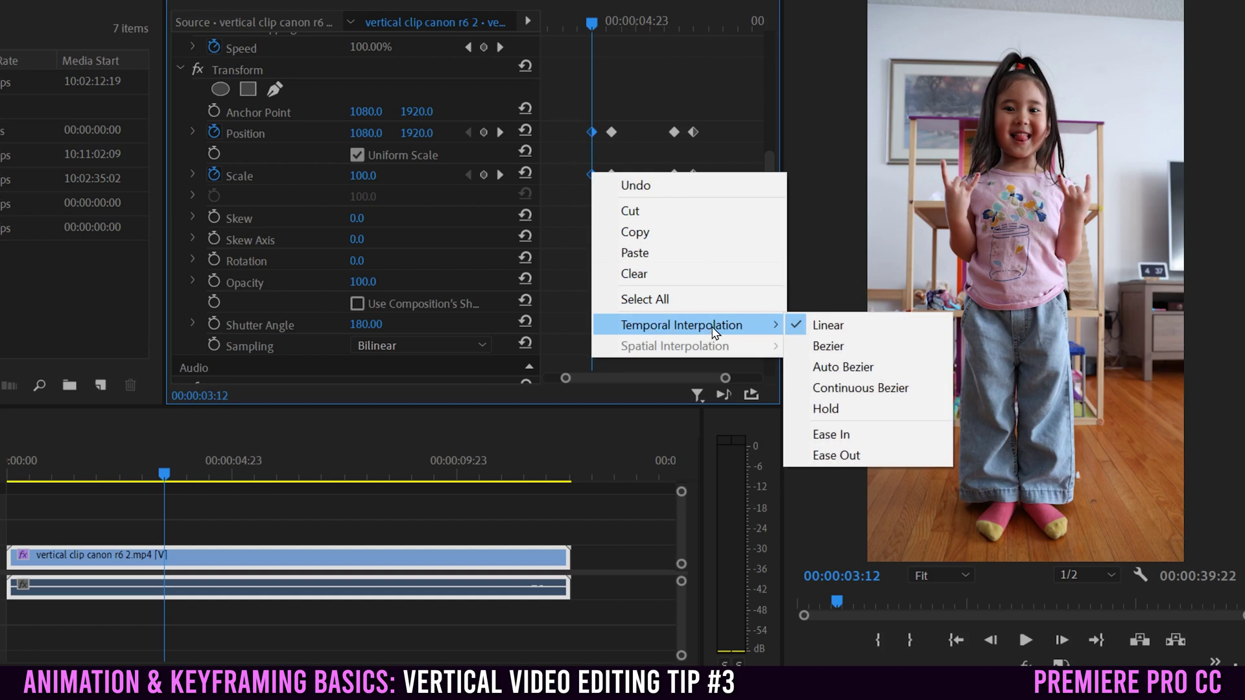
{"action": "left_click", "coordinate": [831, 461]}
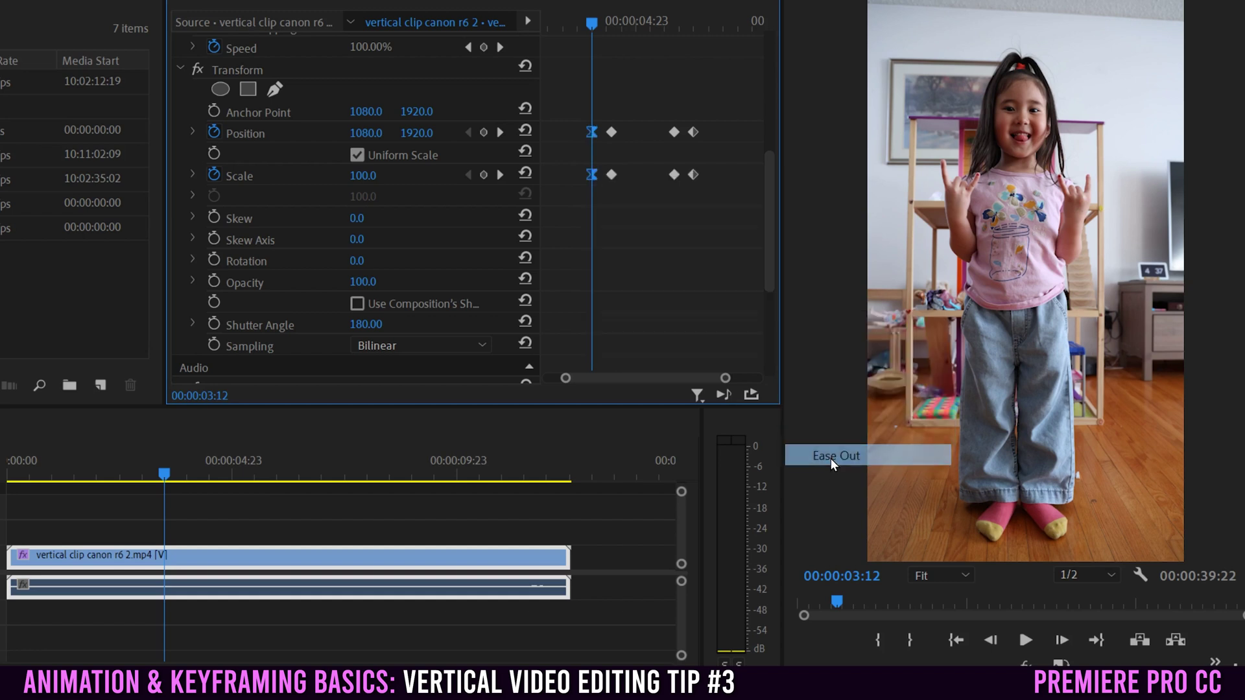
Set the zoom-peak Position and Scale keyframes to Ease In and replay the eased punch-in.
{"action": "left_click_drag", "start_coordinate": [634, 116], "coordinate": [610, 198]}
{"action": "right_click", "coordinate": [612, 180]}
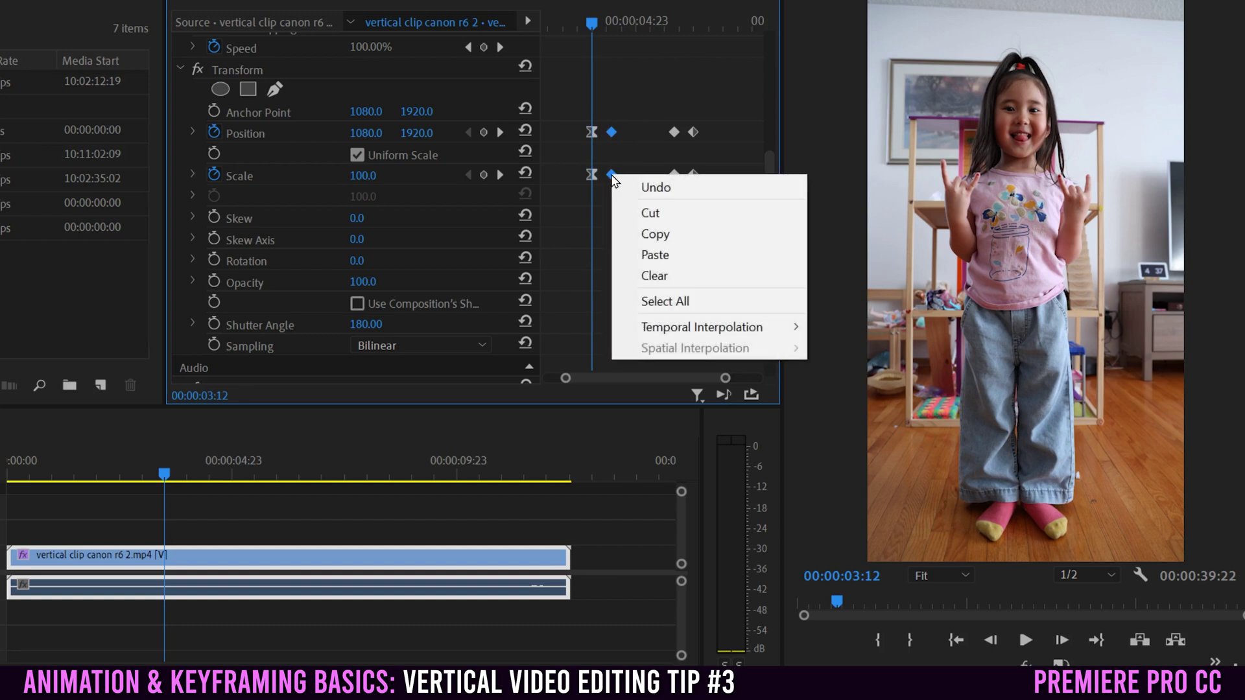
{"action": "mouse_move", "coordinate": [706, 331]}
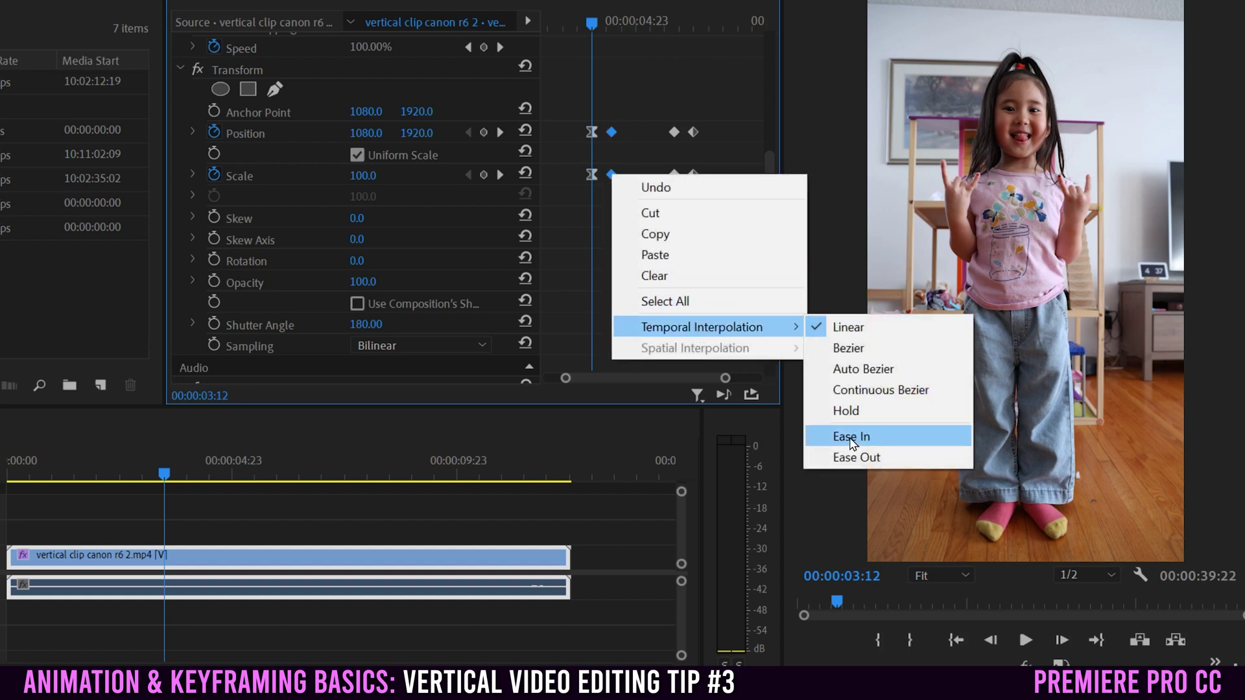
{"action": "left_click", "coordinate": [851, 438]}
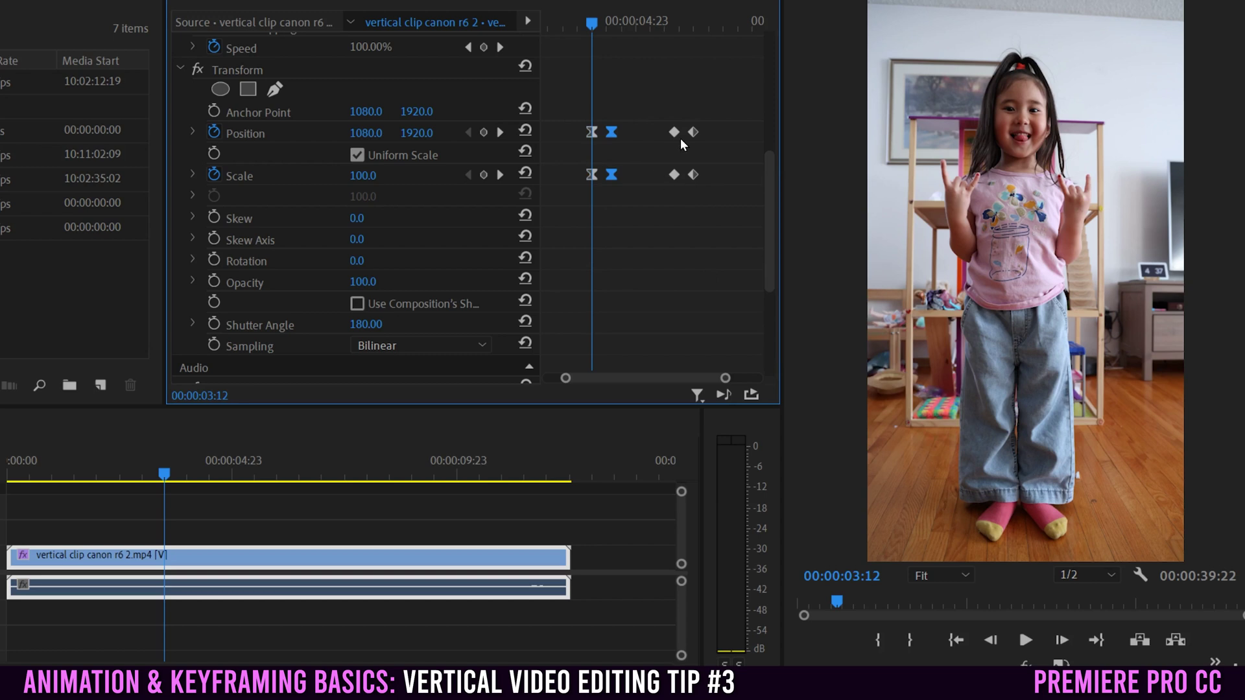
{"action": "key", "text": "shift+Left"}
{"action": "key", "text": "shift+Left"}
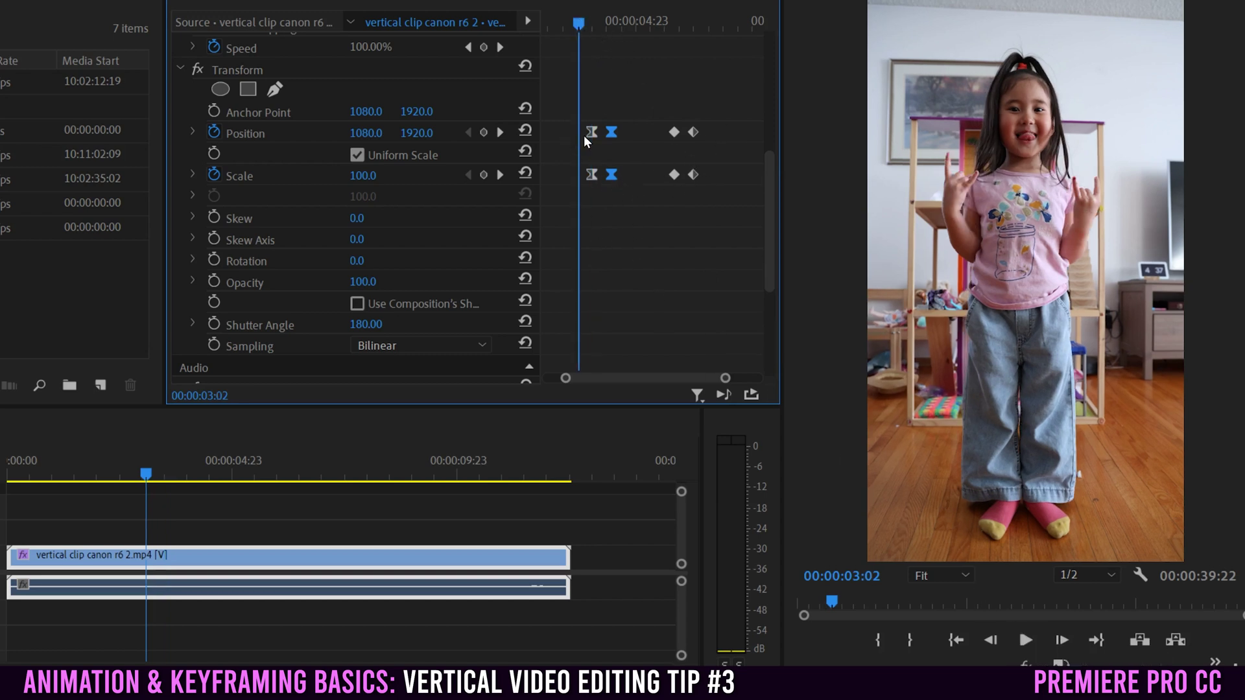
{"action": "left_click", "coordinate": [1026, 640]}
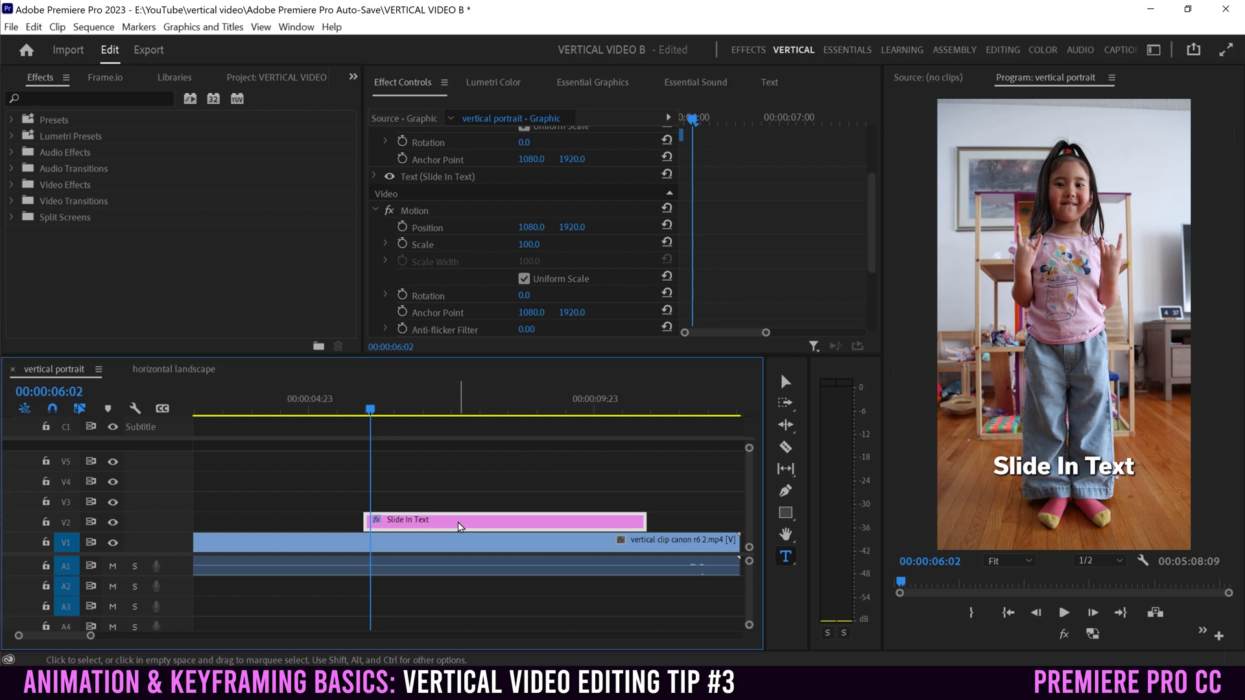
Search 'transfo', drop Transform onto the Slide In Text clip, and park the playhead at 00:00:06:22.
{"action": "left_click", "coordinate": [53, 96]}
{"action": "type", "text": "transform"}
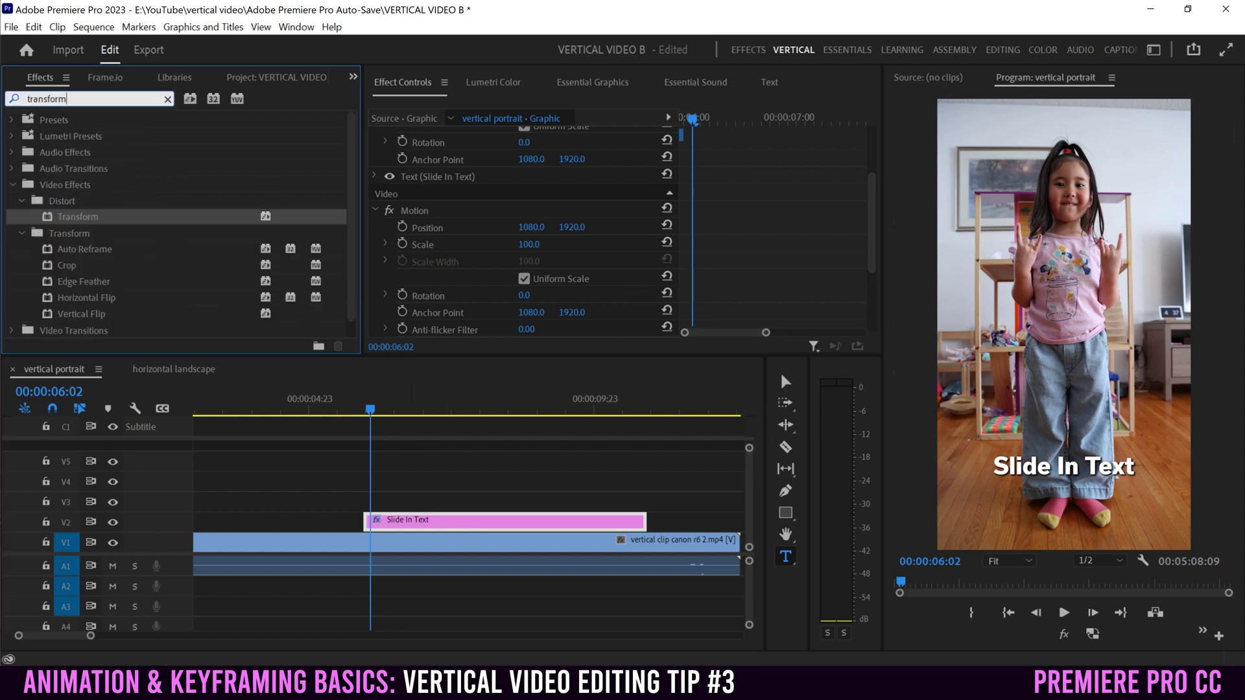
{"action": "left_click_drag", "start_coordinate": [52, 224], "coordinate": [446, 528]}
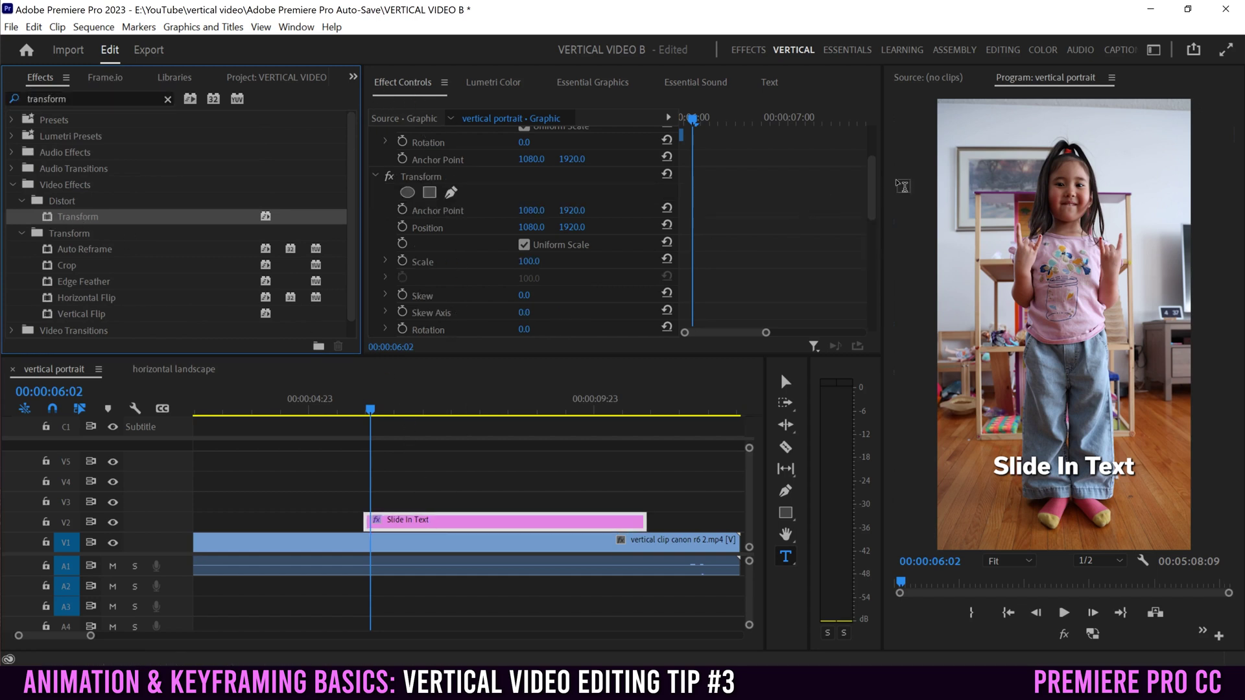
{"action": "left_click_drag", "start_coordinate": [873, 186], "coordinate": [872, 198]}
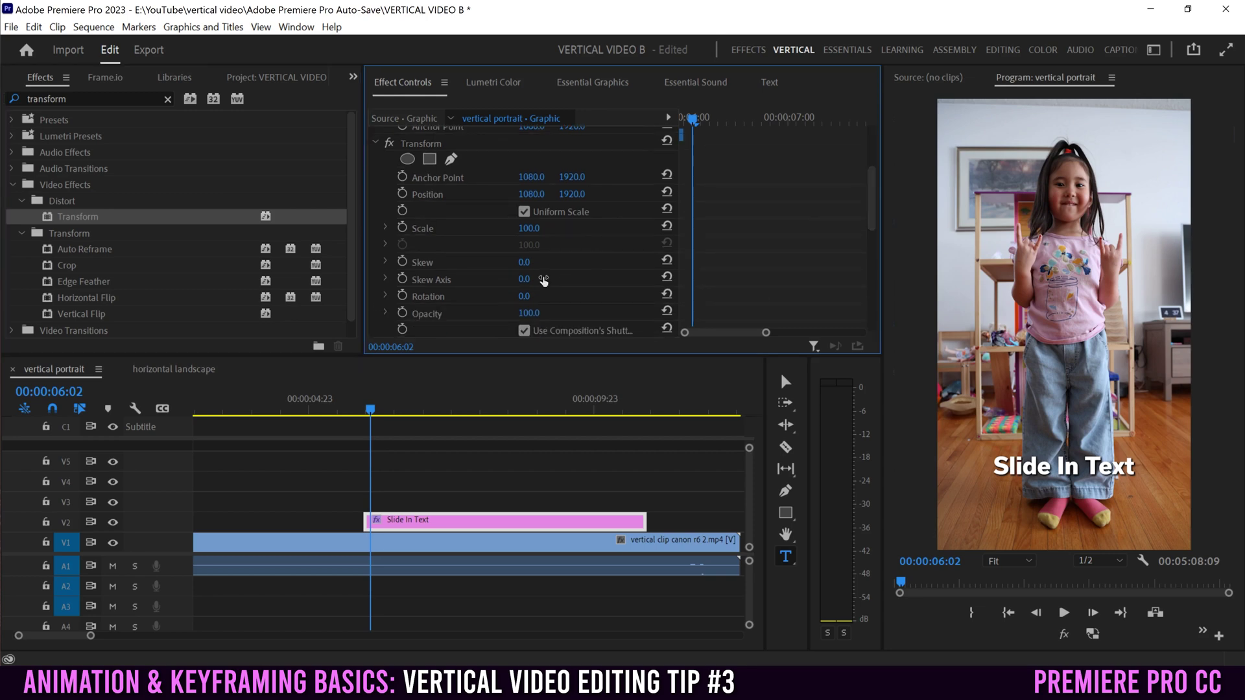
{"action": "left_click_drag", "start_coordinate": [369, 408], "coordinate": [405, 409]}
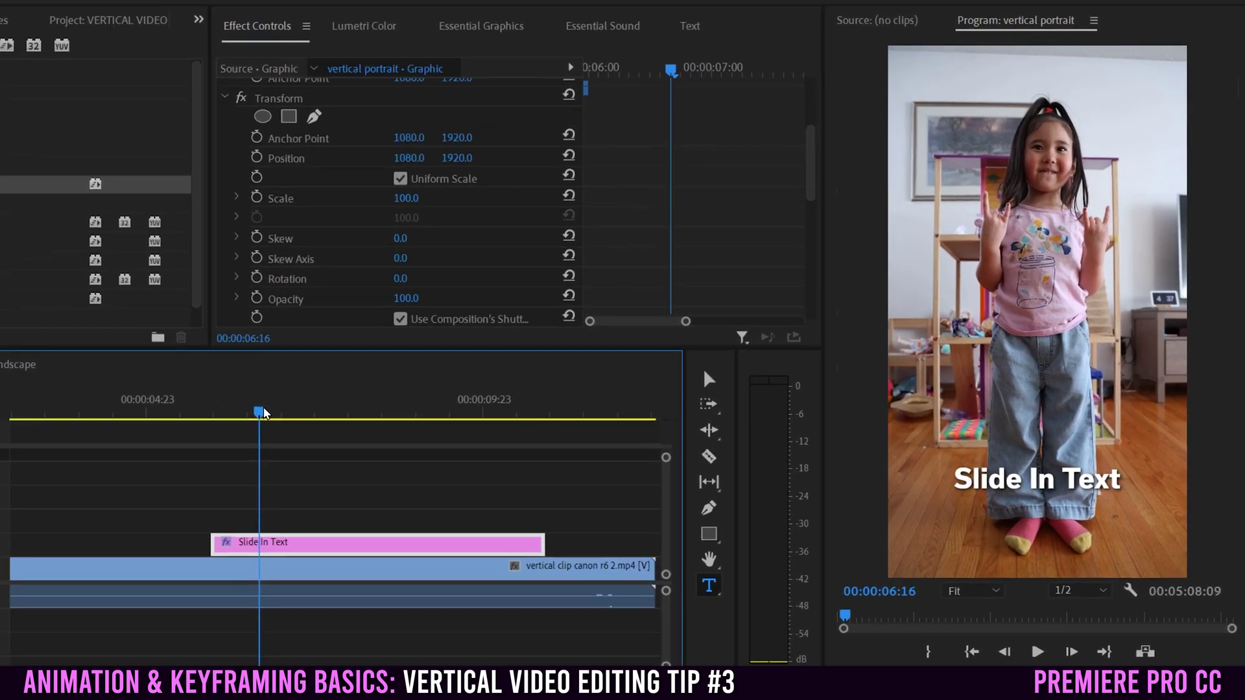
{"action": "left_click_drag", "start_coordinate": [265, 413], "coordinate": [276, 413]}
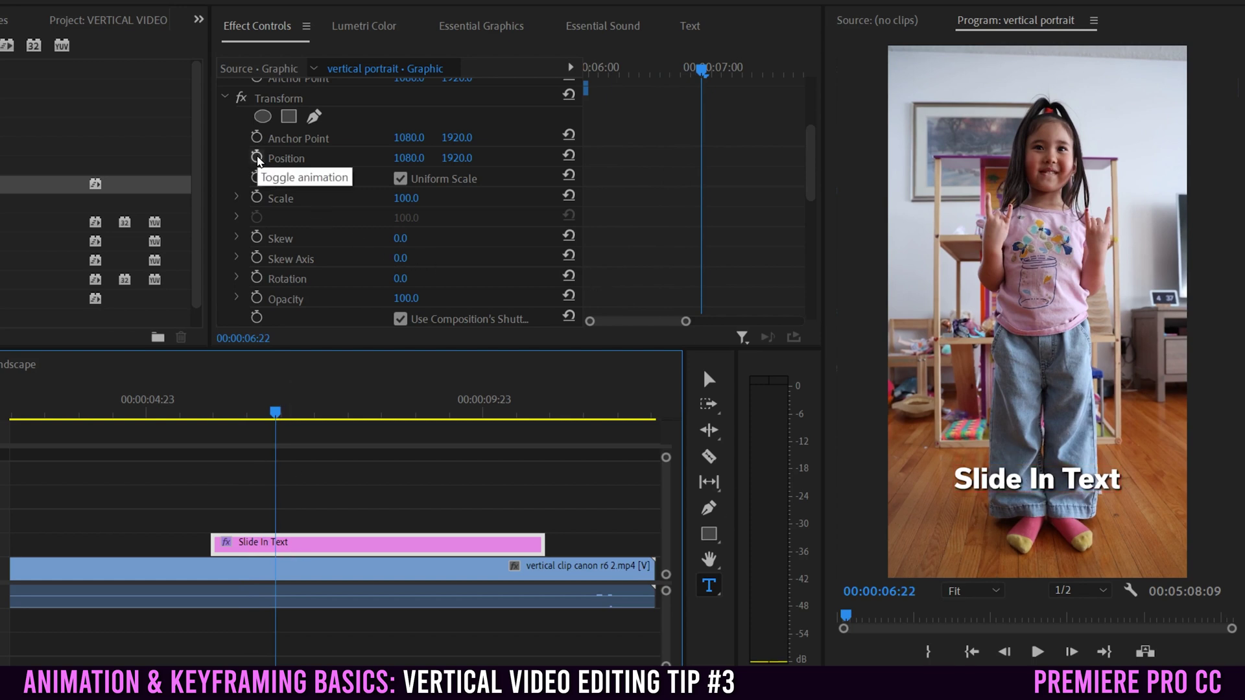
Keyframe the title's Position with a start keyframe at 06:01 pushed down to Y 2800.
{"action": "left_click", "coordinate": [257, 159]}
{"action": "left_click_drag", "start_coordinate": [285, 415], "coordinate": [220, 417]}
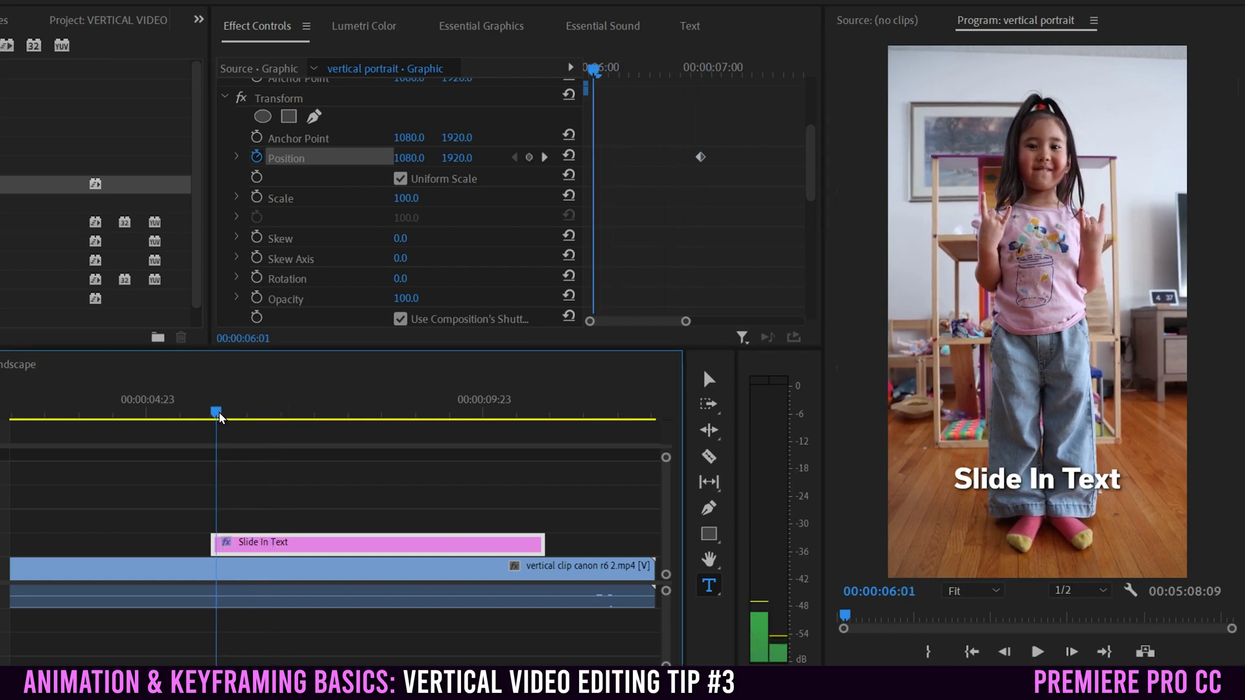
{"action": "left_click", "coordinate": [529, 158]}
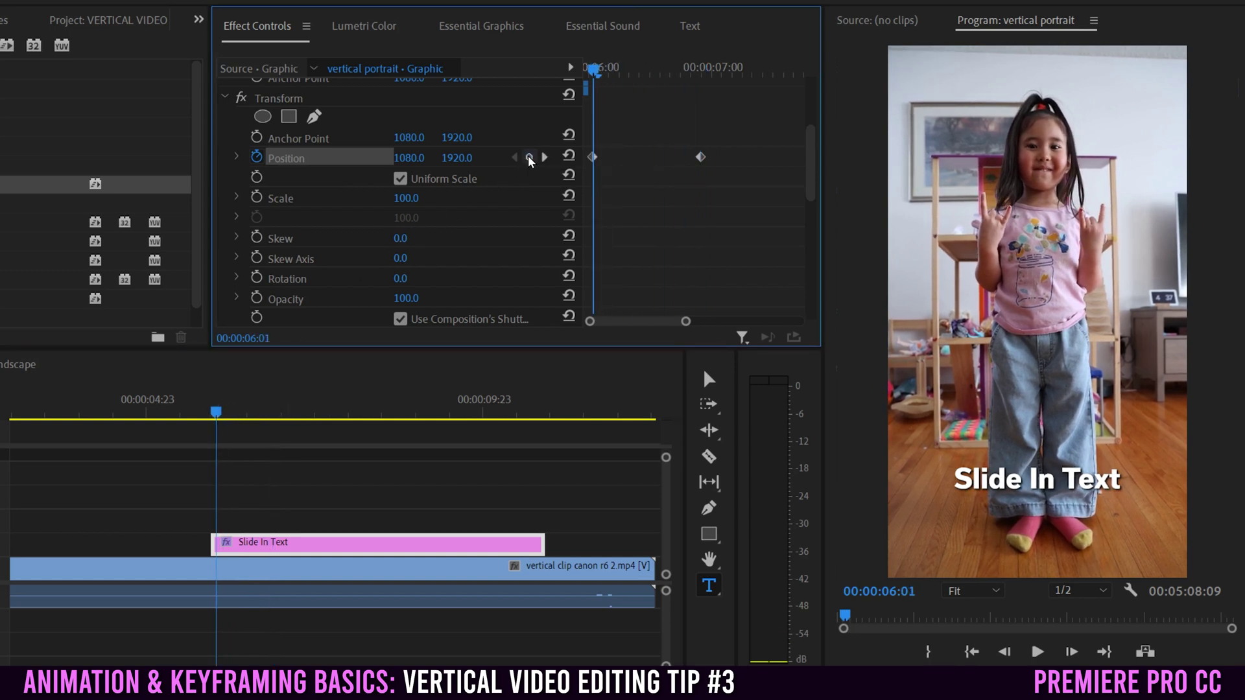
{"action": "left_click_drag", "start_coordinate": [457, 158], "coordinate": [992, 158]}
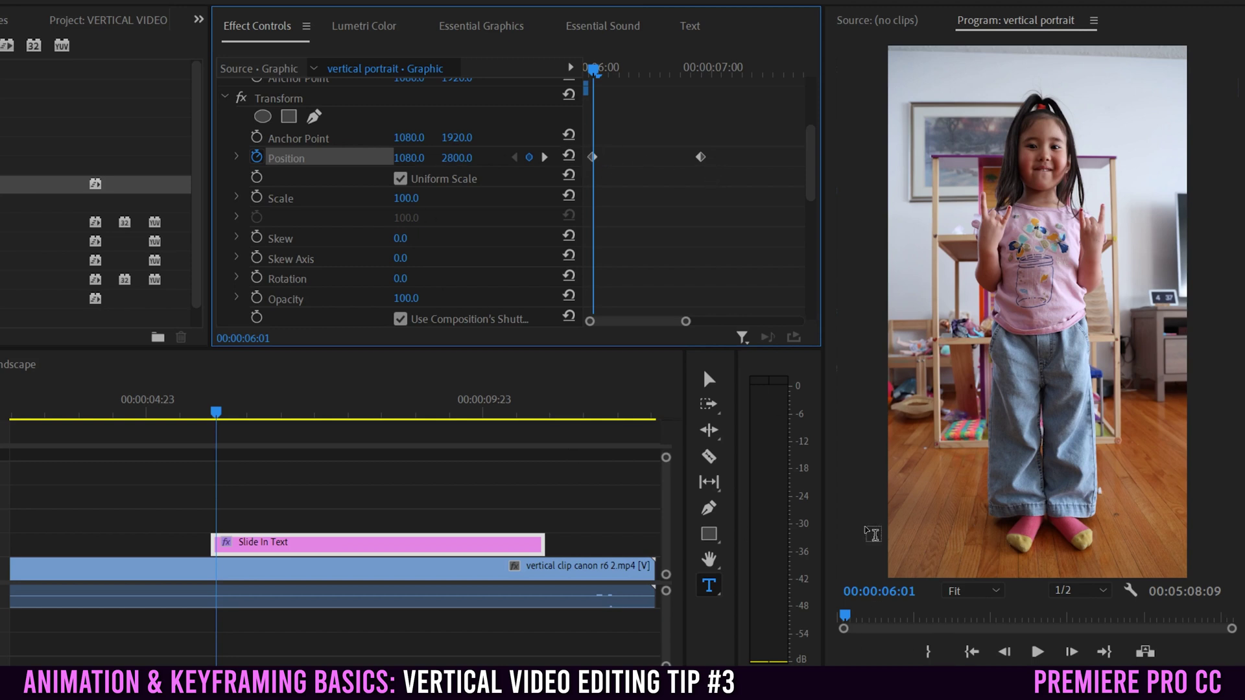
Play the slide-in, move the end Position keyframe later to slow it, and replay.
{"action": "left_click", "coordinate": [1037, 653]}
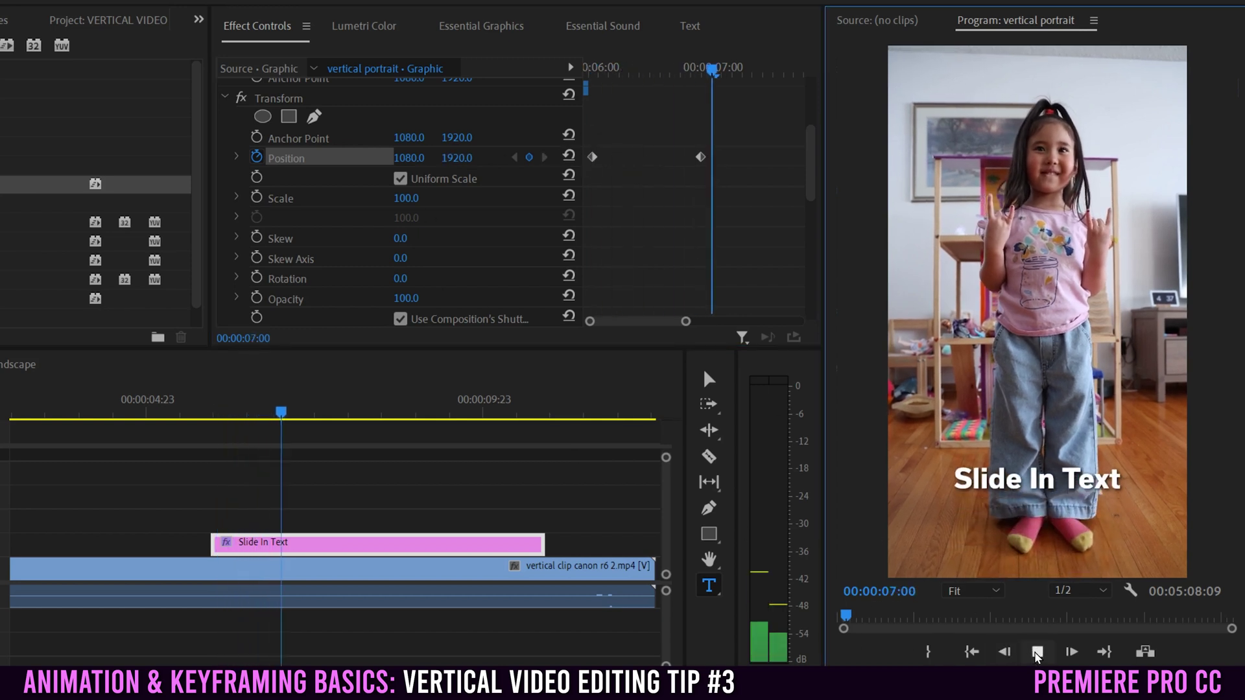
{"action": "left_click", "coordinate": [1036, 654]}
{"action": "left_click_drag", "start_coordinate": [700, 157], "coordinate": [752, 157]}
{"action": "left_click_drag", "start_coordinate": [282, 410], "coordinate": [227, 410]}
{"action": "left_click", "coordinate": [1036, 654]}
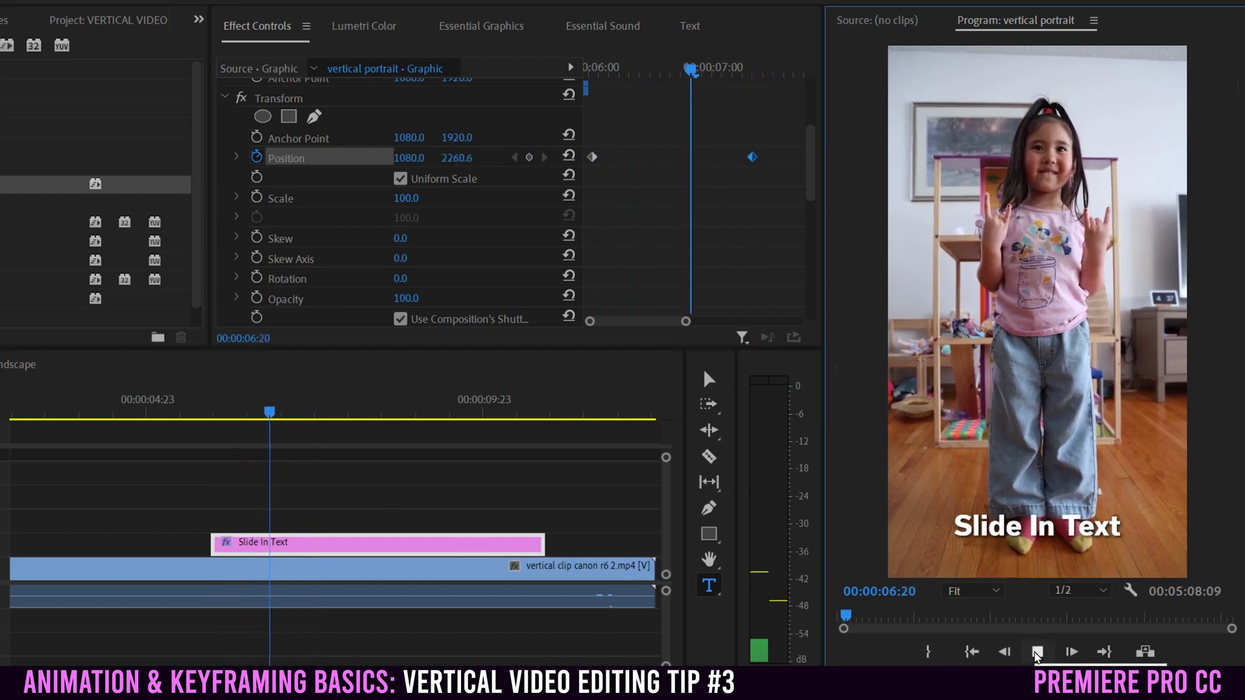
{"action": "left_click", "coordinate": [1036, 653]}
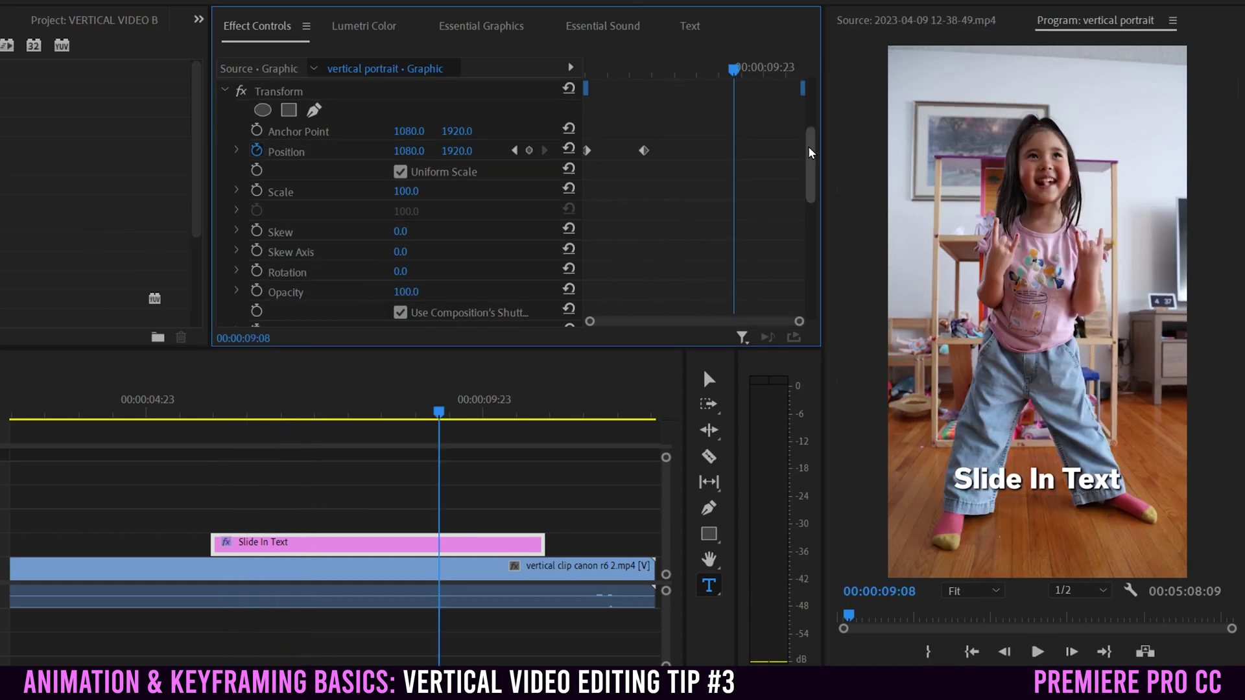
Turn off the composition's shutter and give the title's Transform a 180 shutter angle.
{"action": "scroll", "coordinate": [809, 188], "scroll_direction": "down", "scroll_amount": 5}
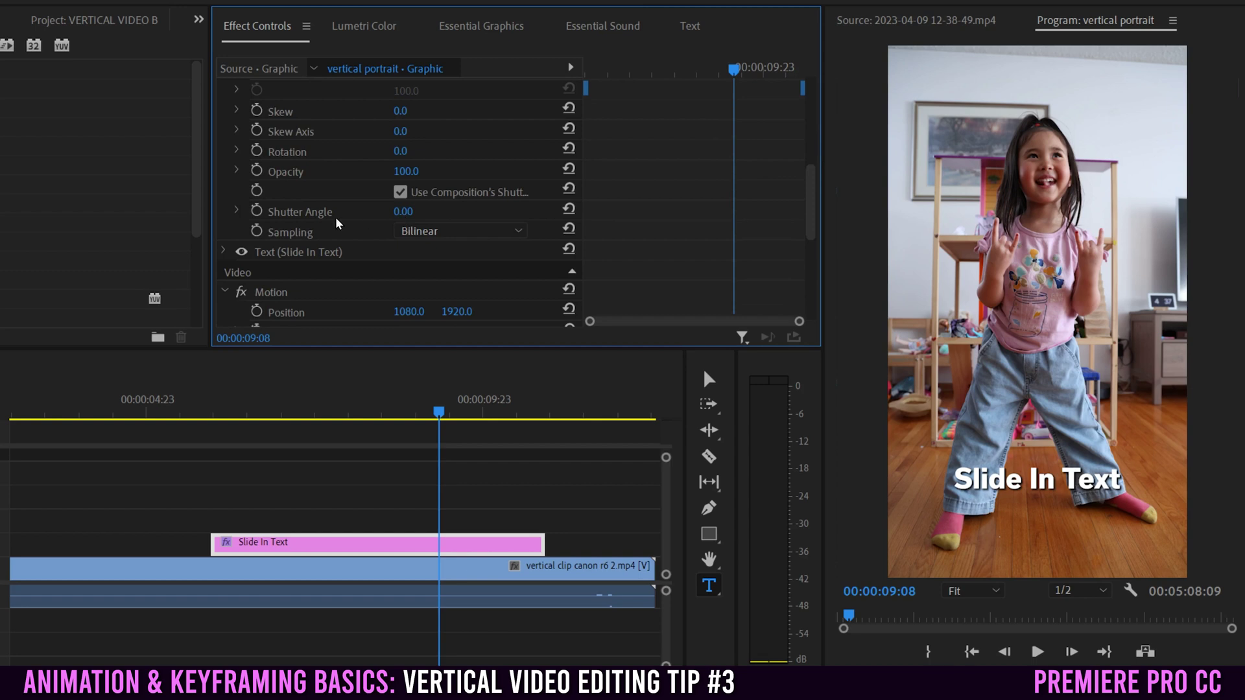
{"action": "left_click", "coordinate": [401, 191]}
{"action": "left_click", "coordinate": [403, 212]}
{"action": "type", "text": "18"}
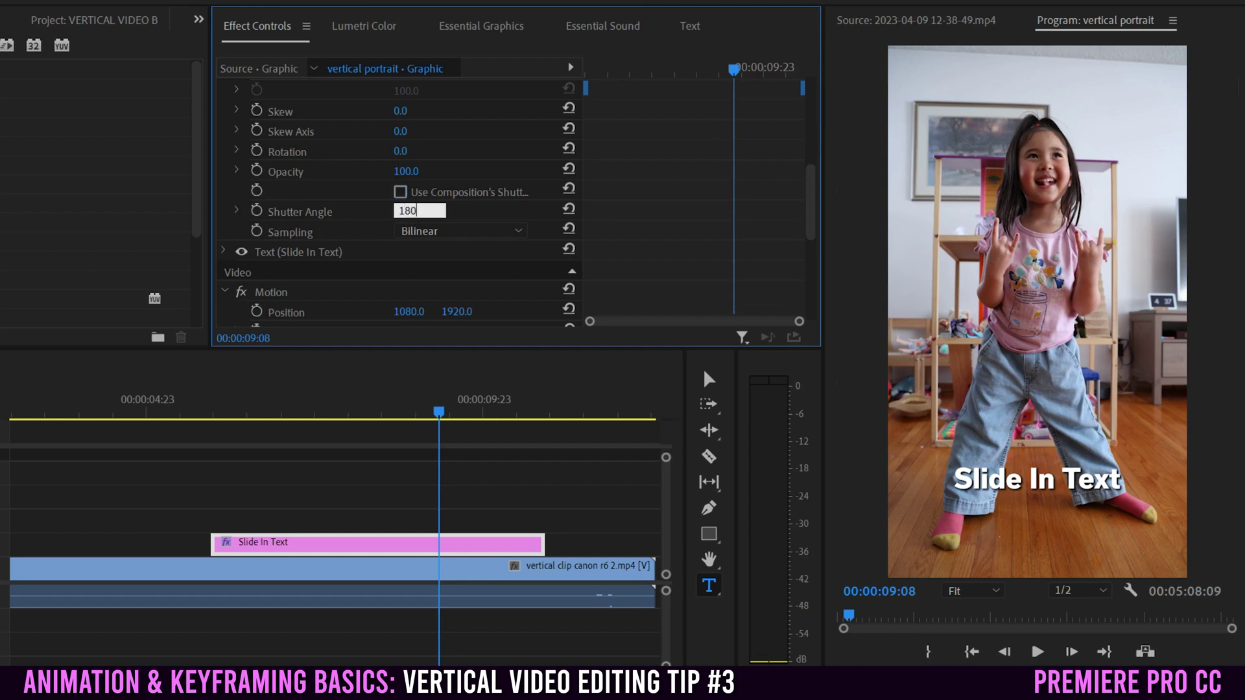
{"action": "type", "text": "0"}
{"action": "key", "text": "Return"}
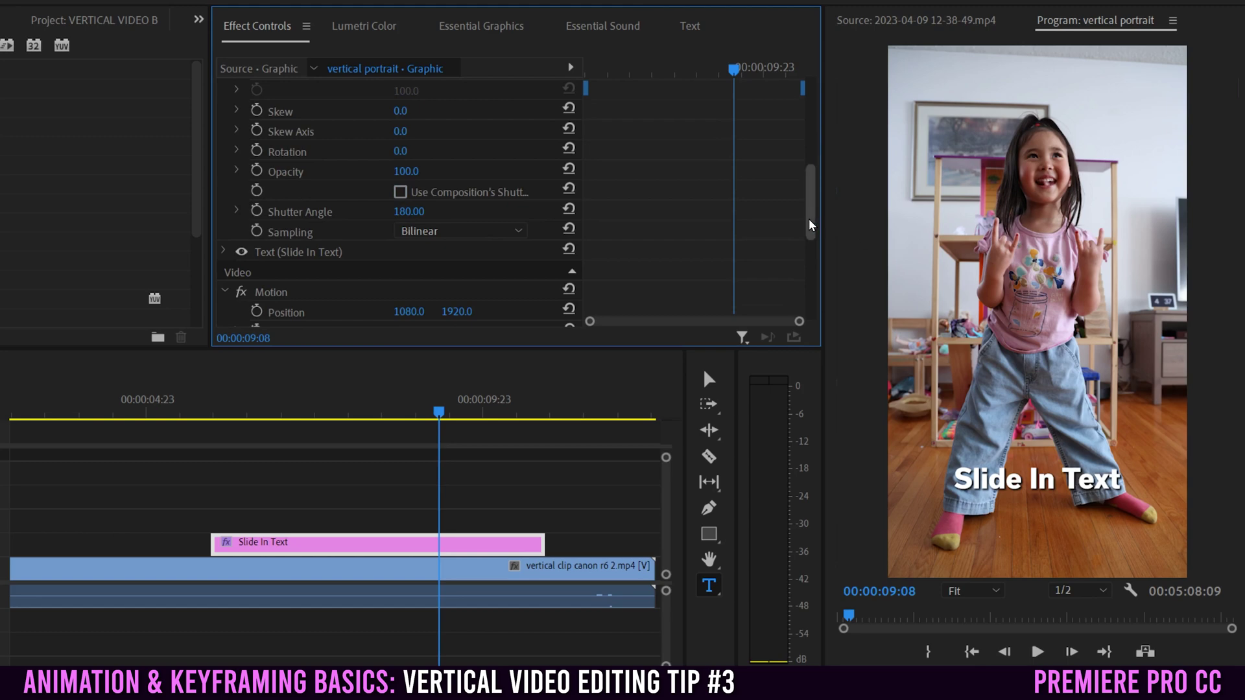
{"action": "scroll", "coordinate": [811, 226], "scroll_direction": "up", "scroll_amount": 3}
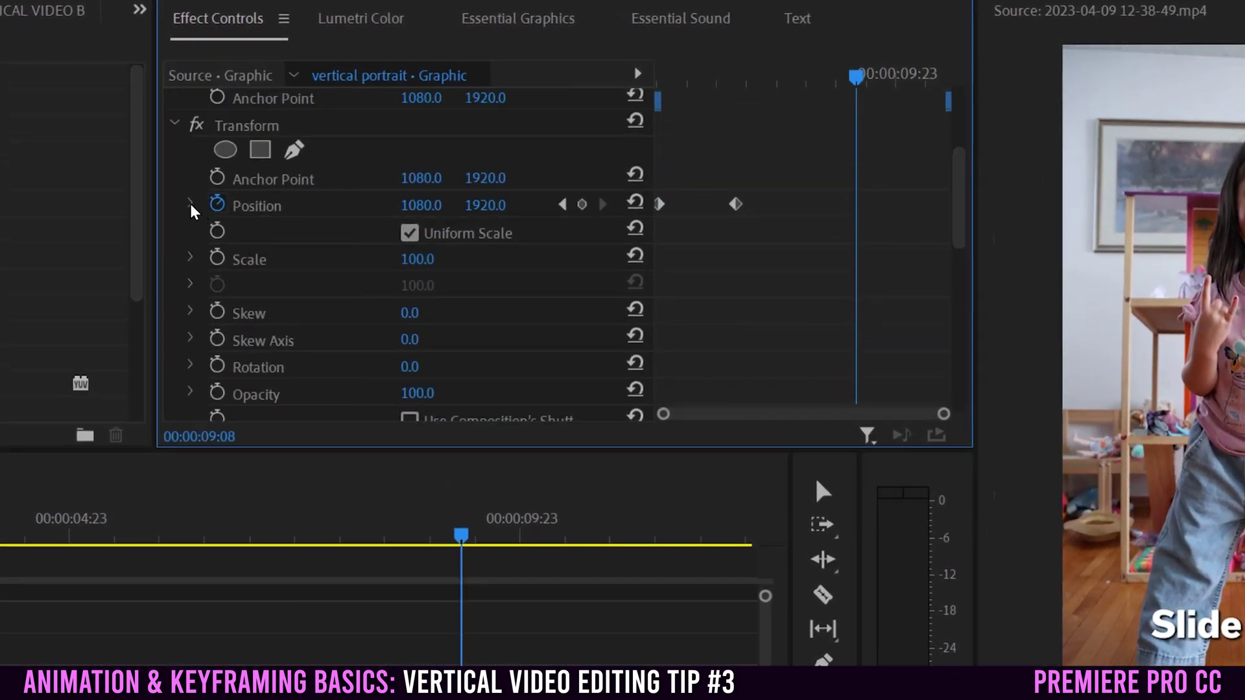
Expand Position's velocity graph, zoom the keyframe timeline in, and select the first Position keyframe.
{"action": "left_click", "coordinate": [191, 205]}
{"action": "left_click_drag", "start_coordinate": [944, 418], "coordinate": [808, 413]}
{"action": "left_click_drag", "start_coordinate": [876, 413], "coordinate": [749, 410]}
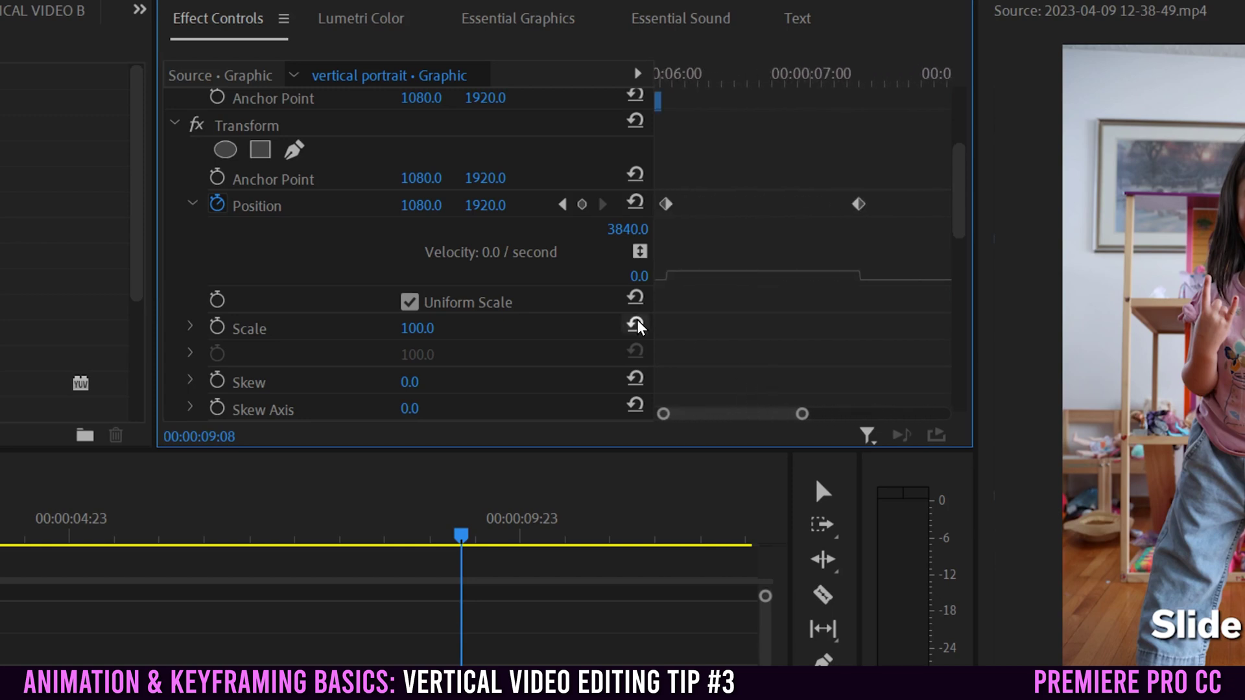
{"action": "left_click", "coordinate": [667, 205]}
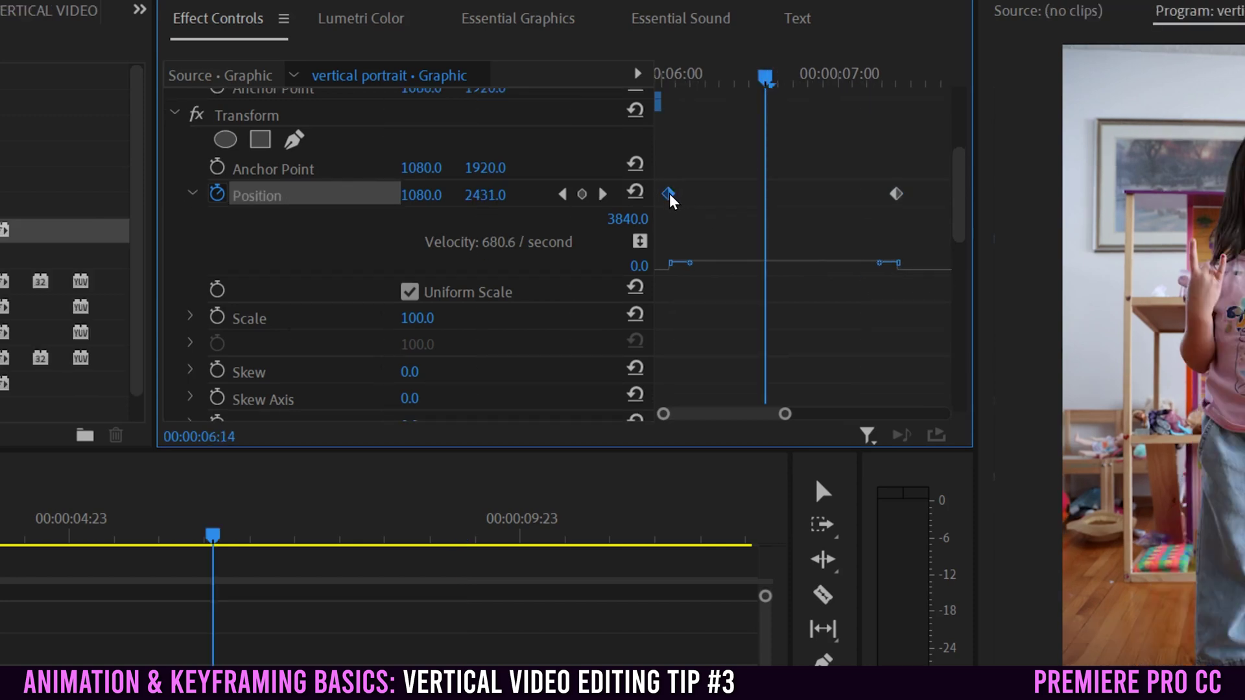
Apply Ease Out to the first Position keyframe and Ease In to the last one.
{"action": "right_click", "coordinate": [669, 194]}
{"action": "mouse_move", "coordinate": [792, 384]}
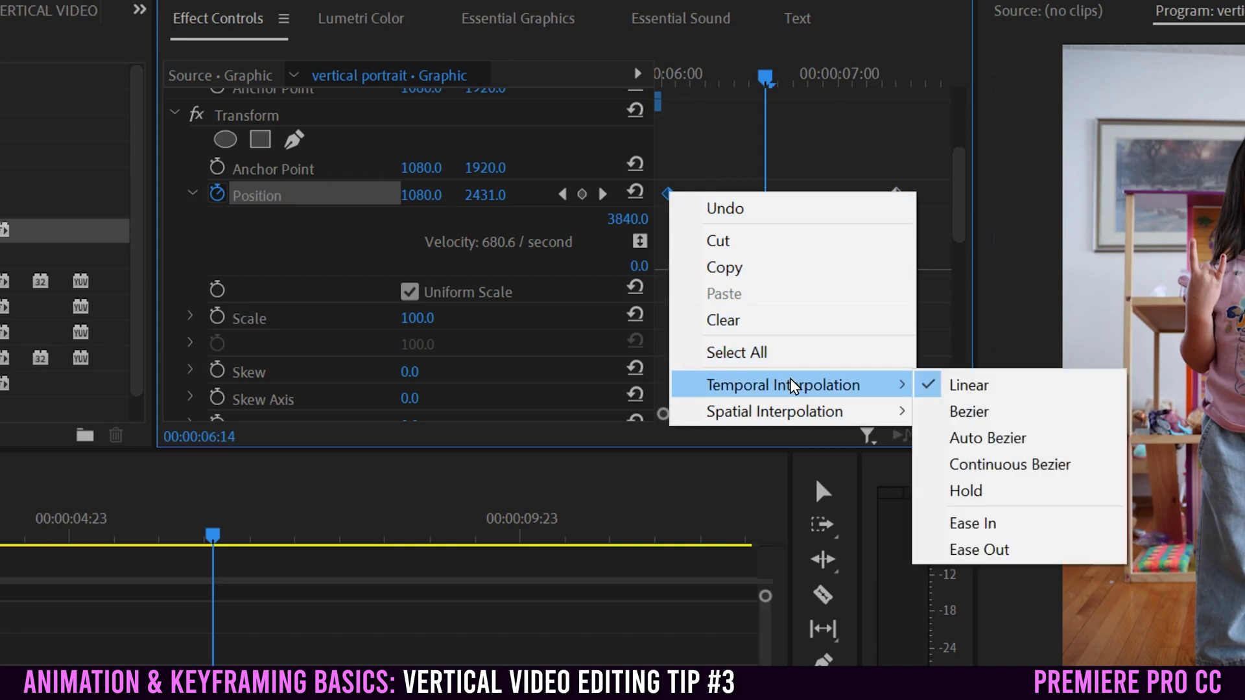
{"action": "left_click", "coordinate": [990, 552]}
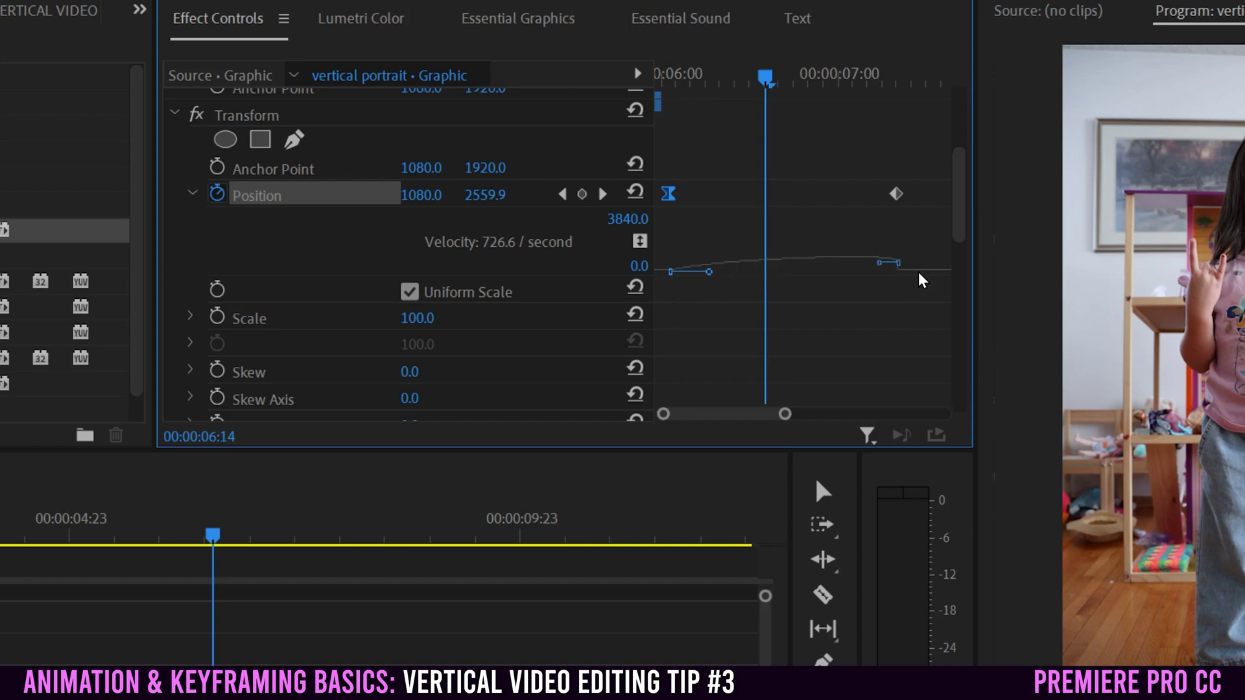
{"action": "left_click", "coordinate": [896, 193]}
{"action": "right_click", "coordinate": [896, 194]}
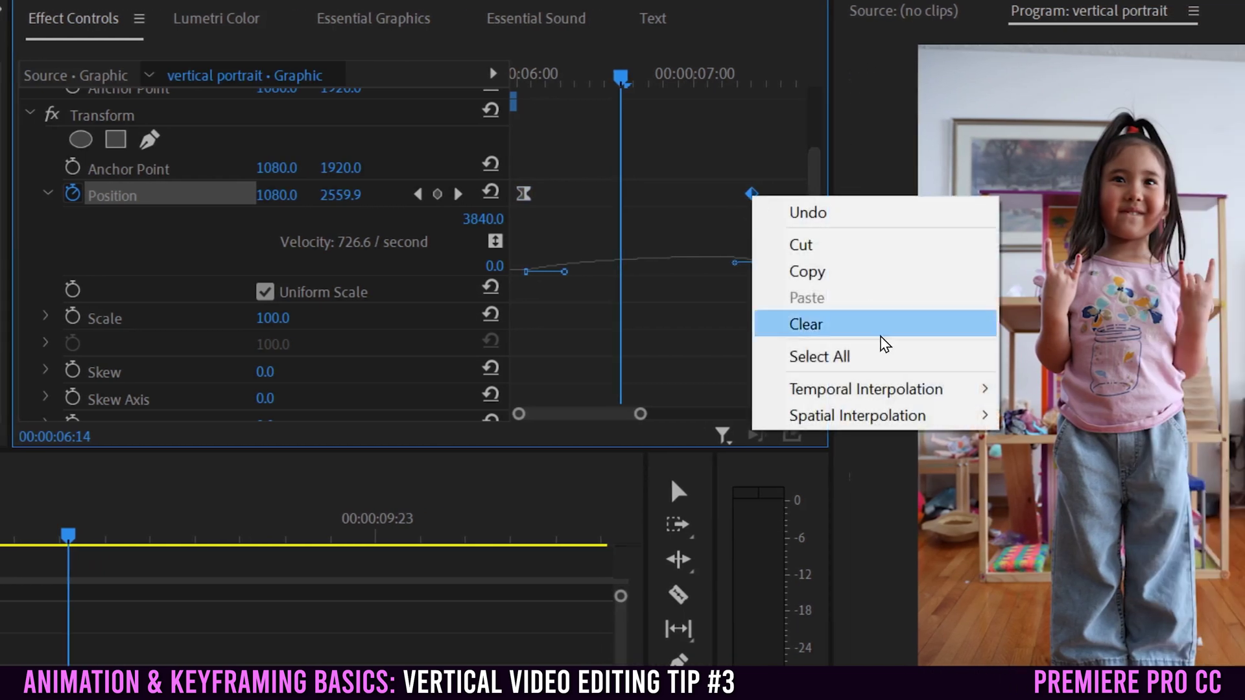
{"action": "mouse_move", "coordinate": [860, 391]}
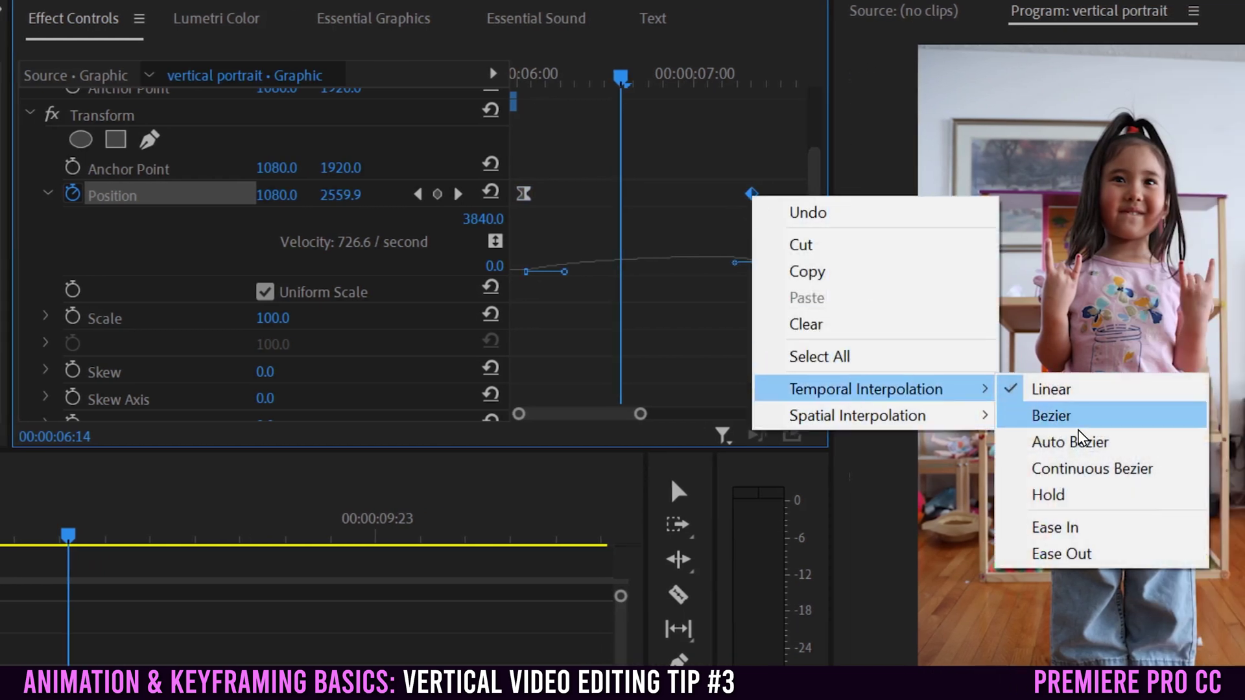
{"action": "left_click", "coordinate": [1067, 529]}
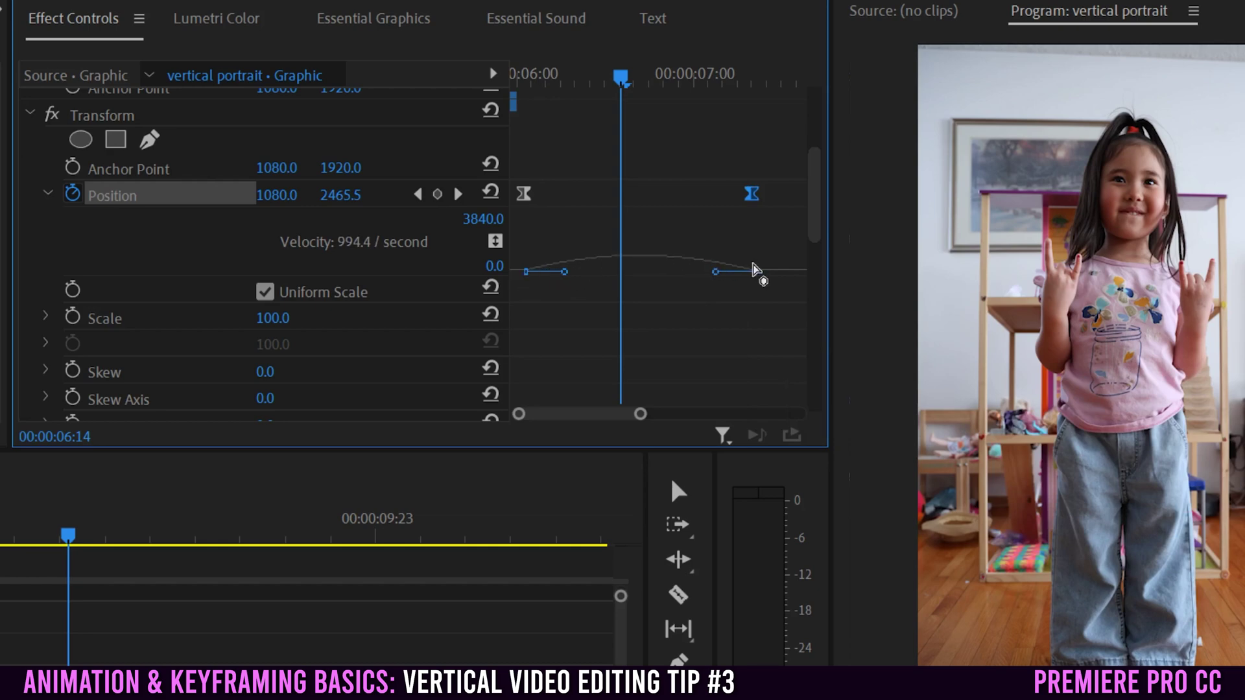
{"action": "left_click_drag", "start_coordinate": [621, 78], "coordinate": [516, 87]}
After a test play, drag both Position velocity handles left for a fast entry and gentle settle.
{"action": "left_click", "coordinate": [1040, 652]}
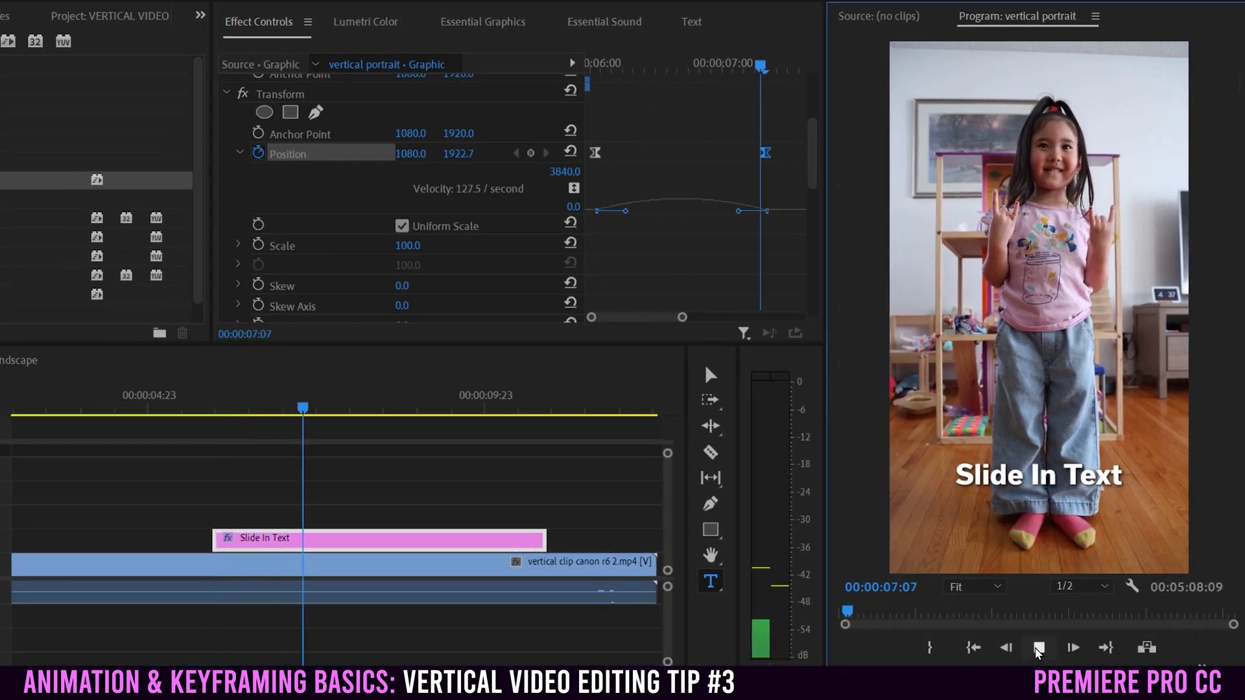
{"action": "left_click", "coordinate": [1039, 648]}
{"action": "left_click_drag", "start_coordinate": [703, 67], "coordinate": [661, 71]}
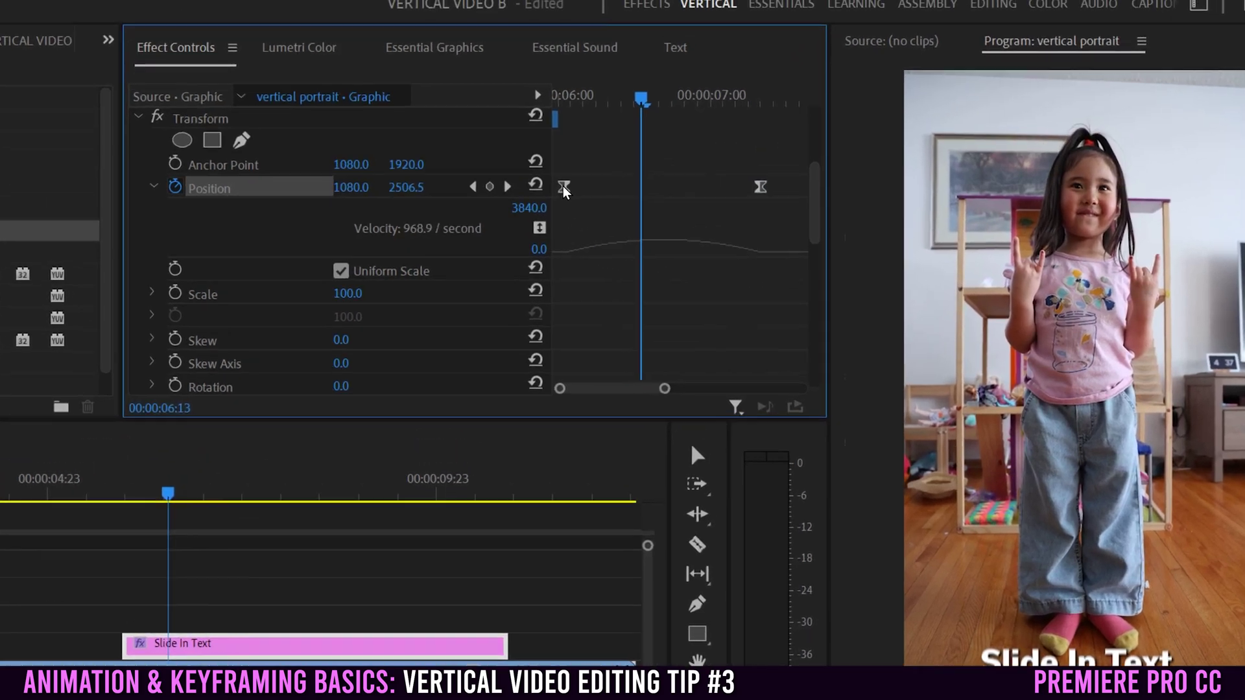
{"action": "left_click", "coordinate": [593, 146]}
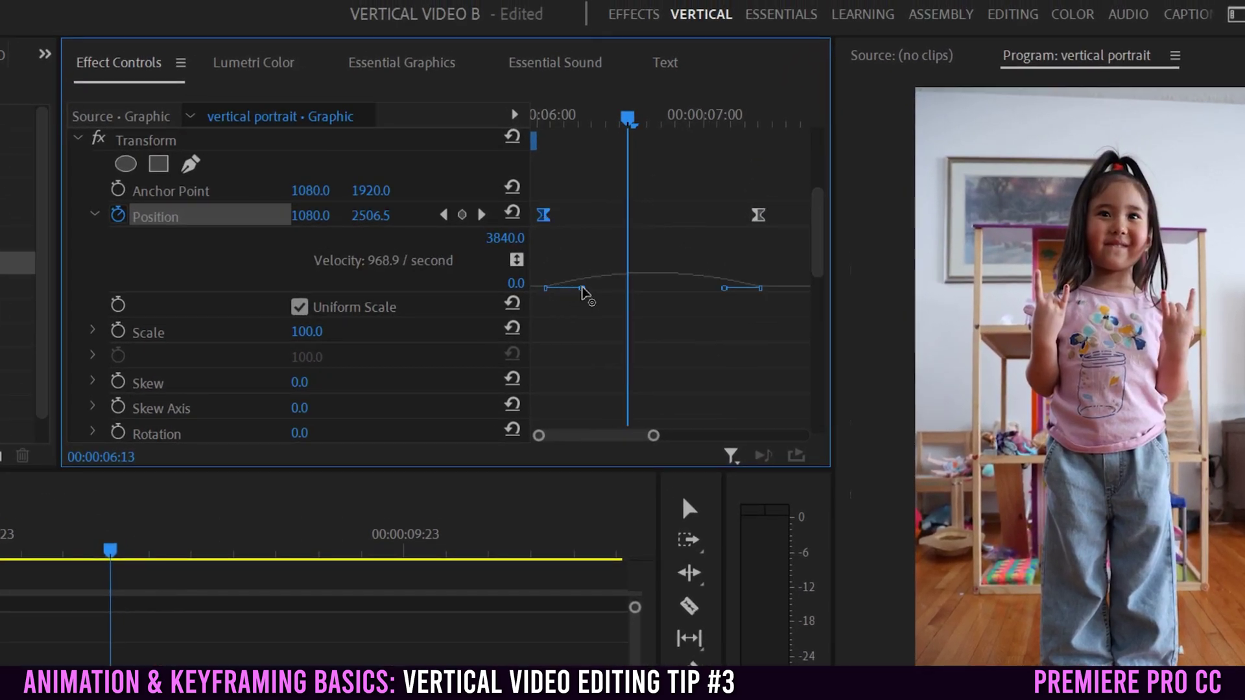
{"action": "left_click_drag", "start_coordinate": [581, 292], "coordinate": [557, 291]}
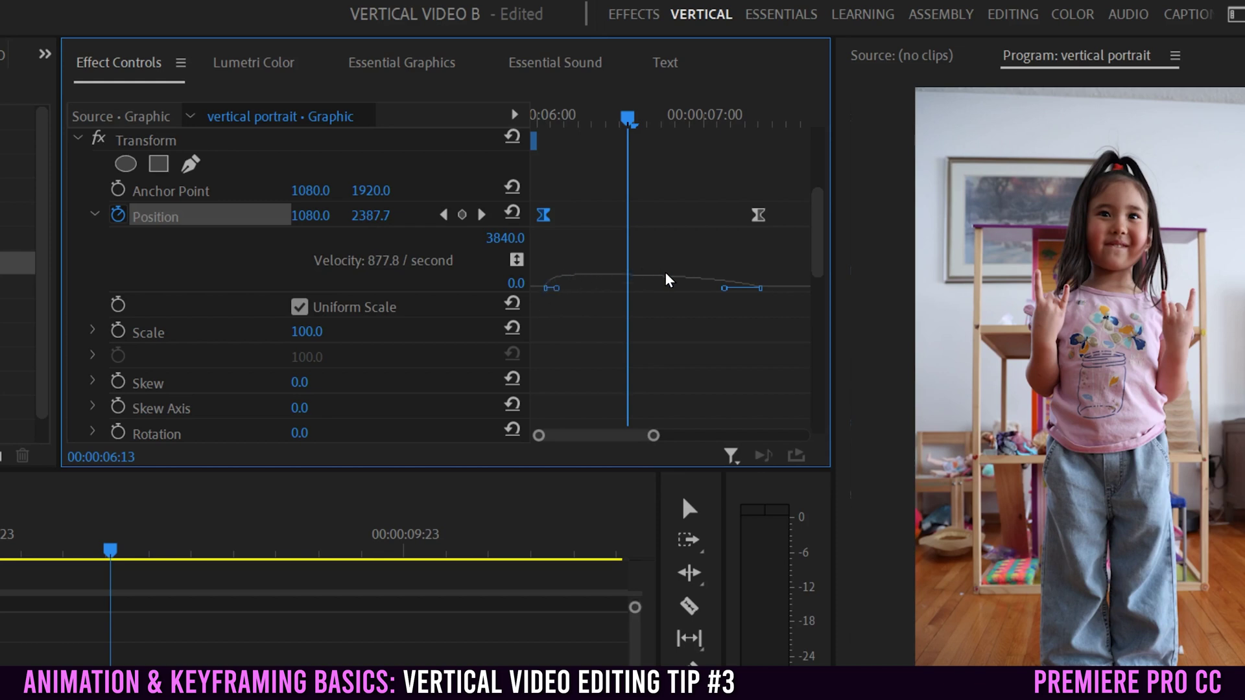
{"action": "left_click_drag", "start_coordinate": [724, 290], "coordinate": [666, 289]}
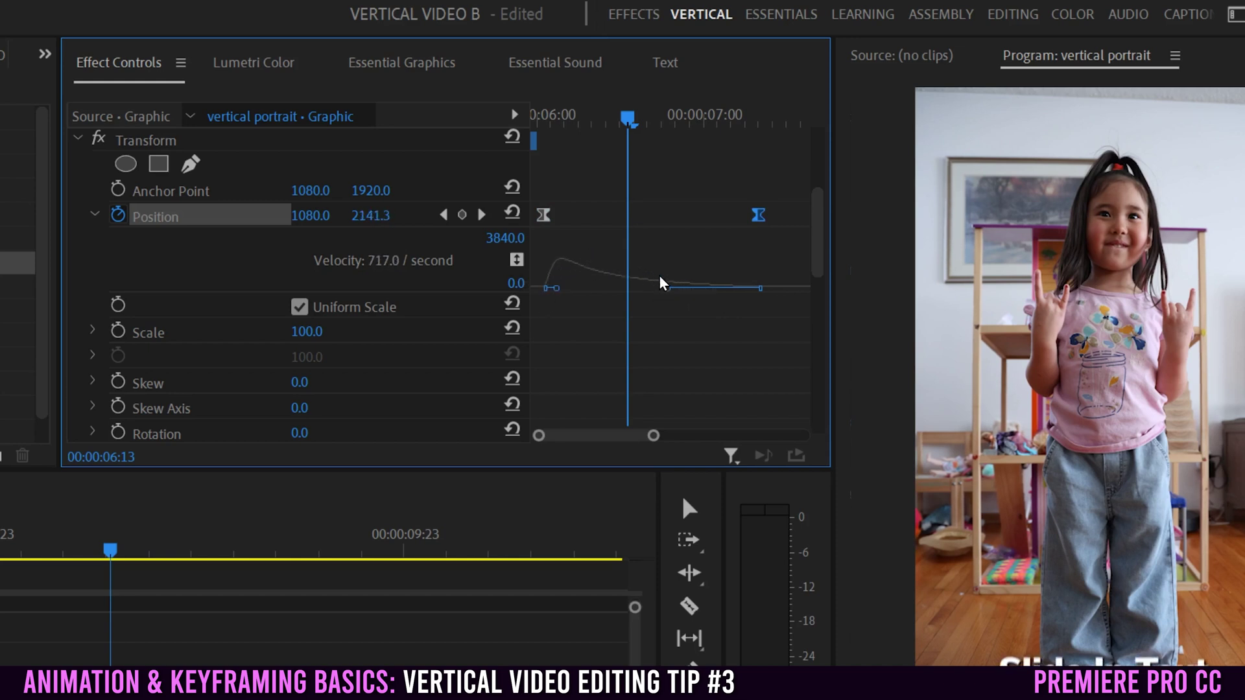
Preview the reshaped title slide-in from 00:00:06:00.
{"action": "left_click_drag", "start_coordinate": [637, 123], "coordinate": [533, 118]}
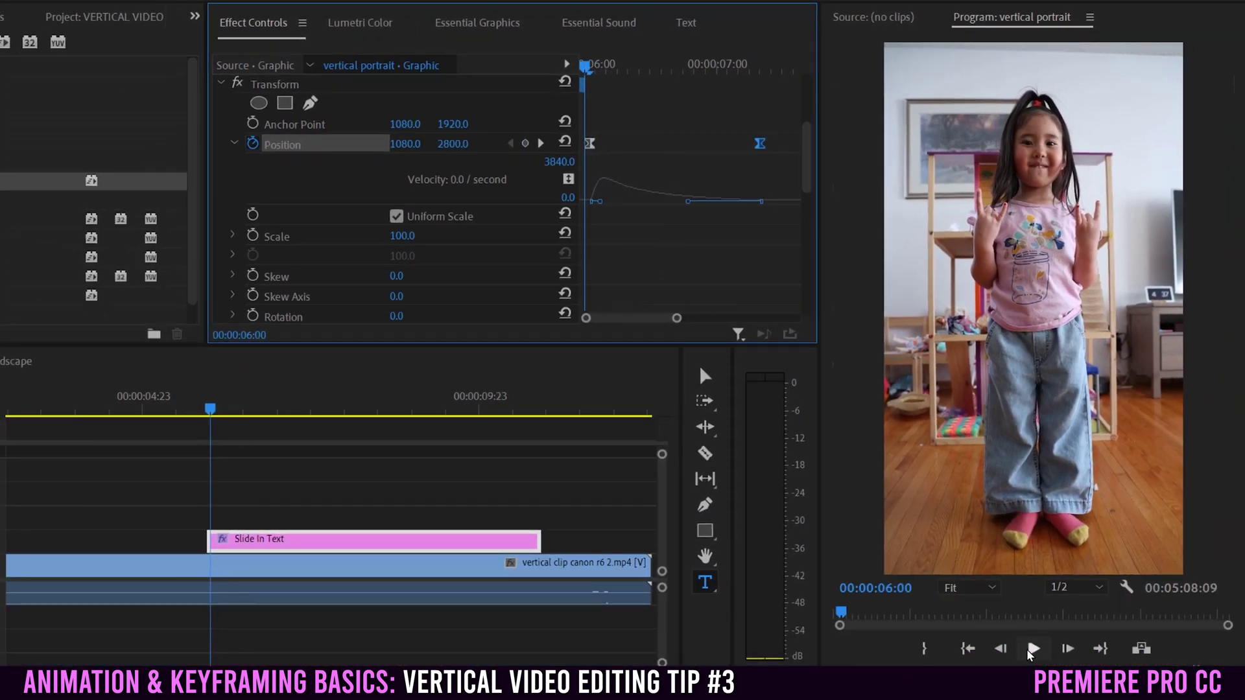
{"action": "left_click", "coordinate": [1033, 649]}
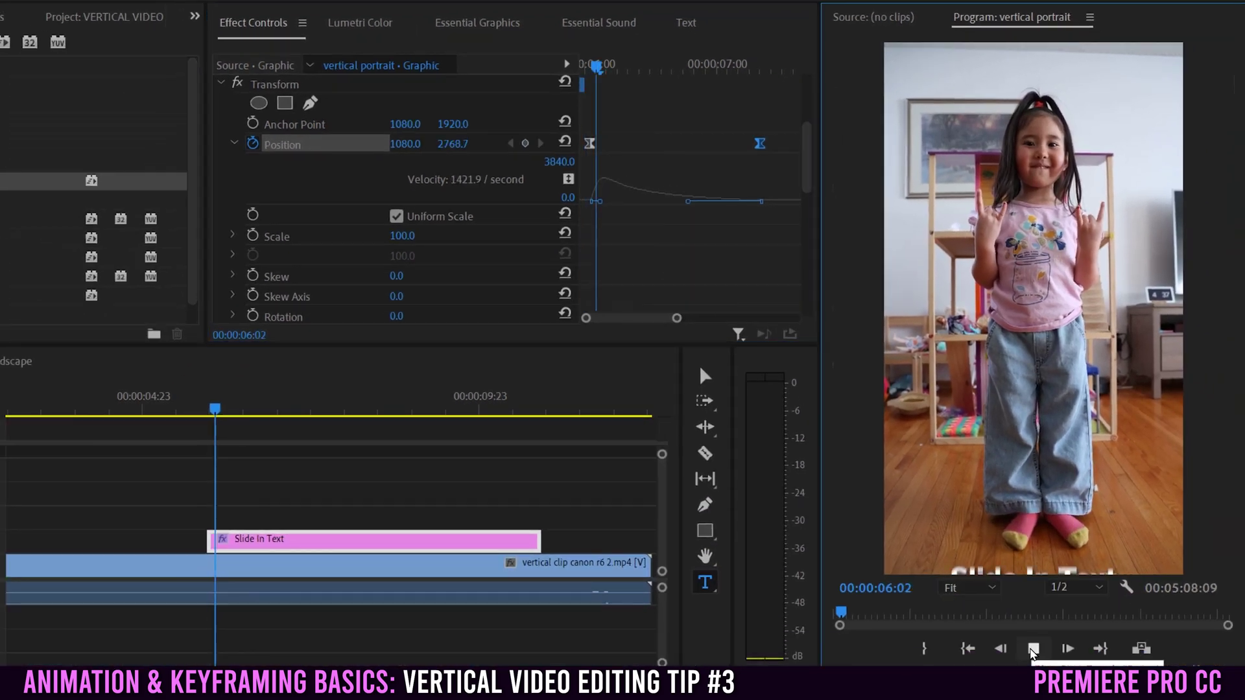
{"action": "left_click_drag", "start_coordinate": [794, 67], "coordinate": [598, 102]}
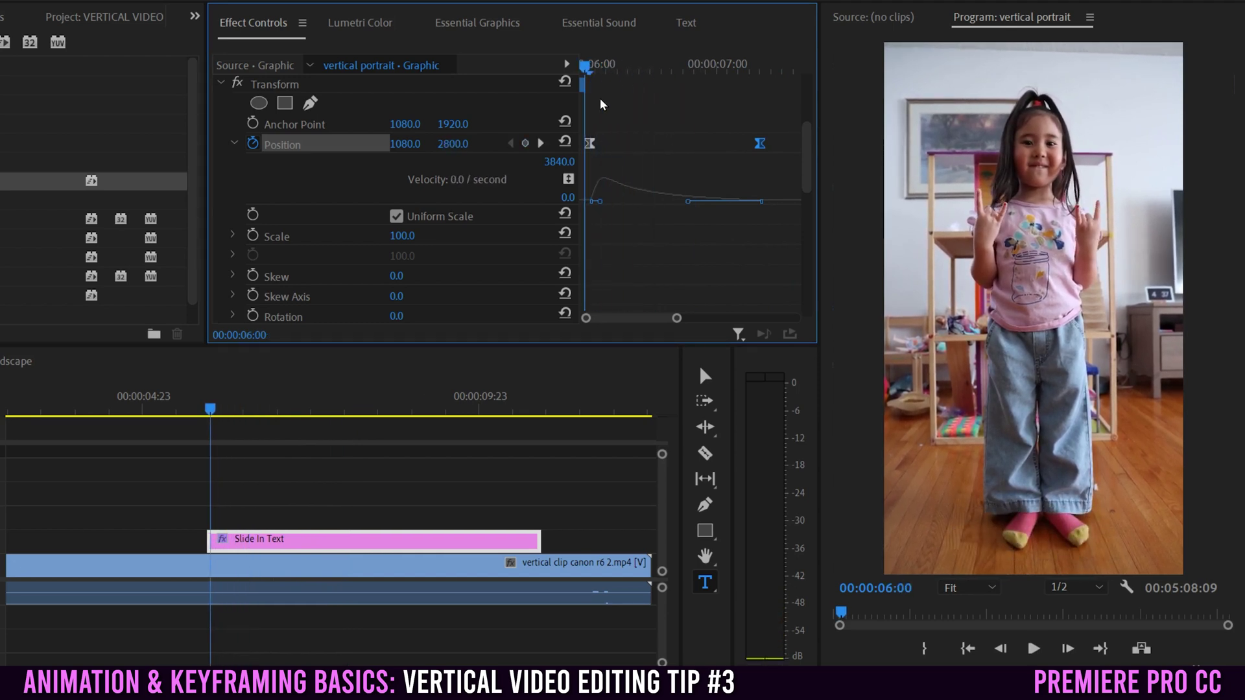
{"action": "left_click", "coordinate": [1033, 649]}
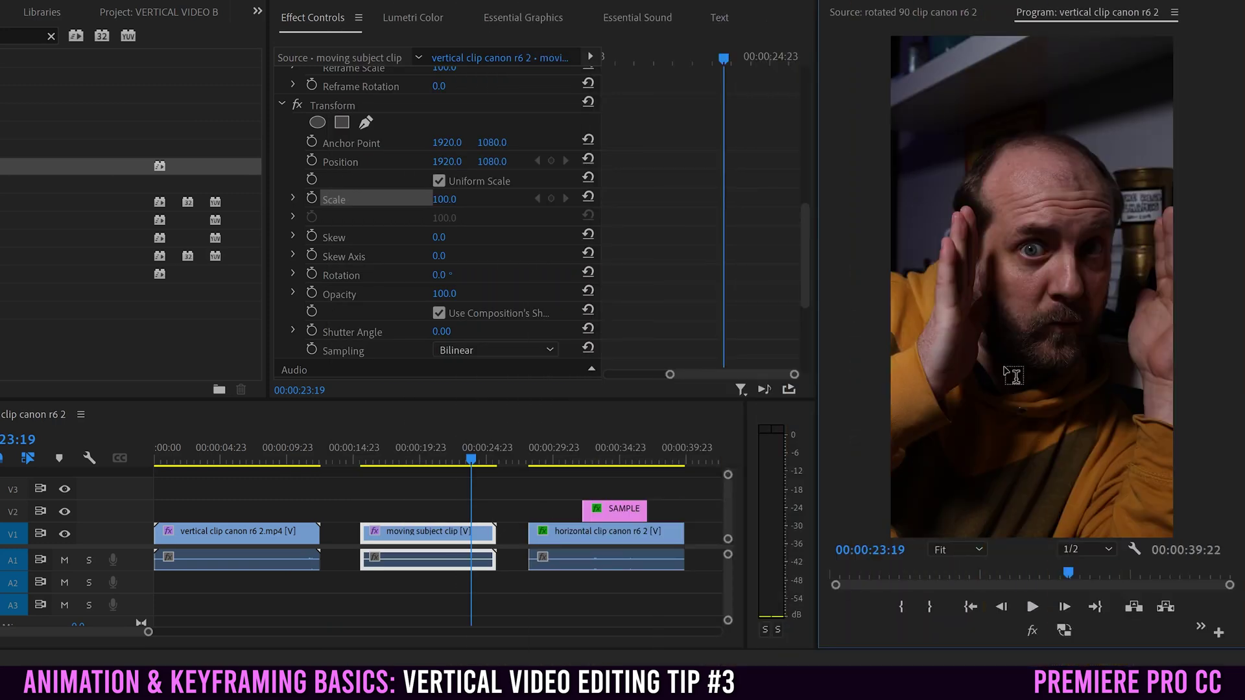
Key the moving subject clip's Position (1920, 1080) and Scale (100) at 23:08 and 23:07.
{"action": "left_click_drag", "start_coordinate": [1070, 573], "coordinate": [1065, 574]}
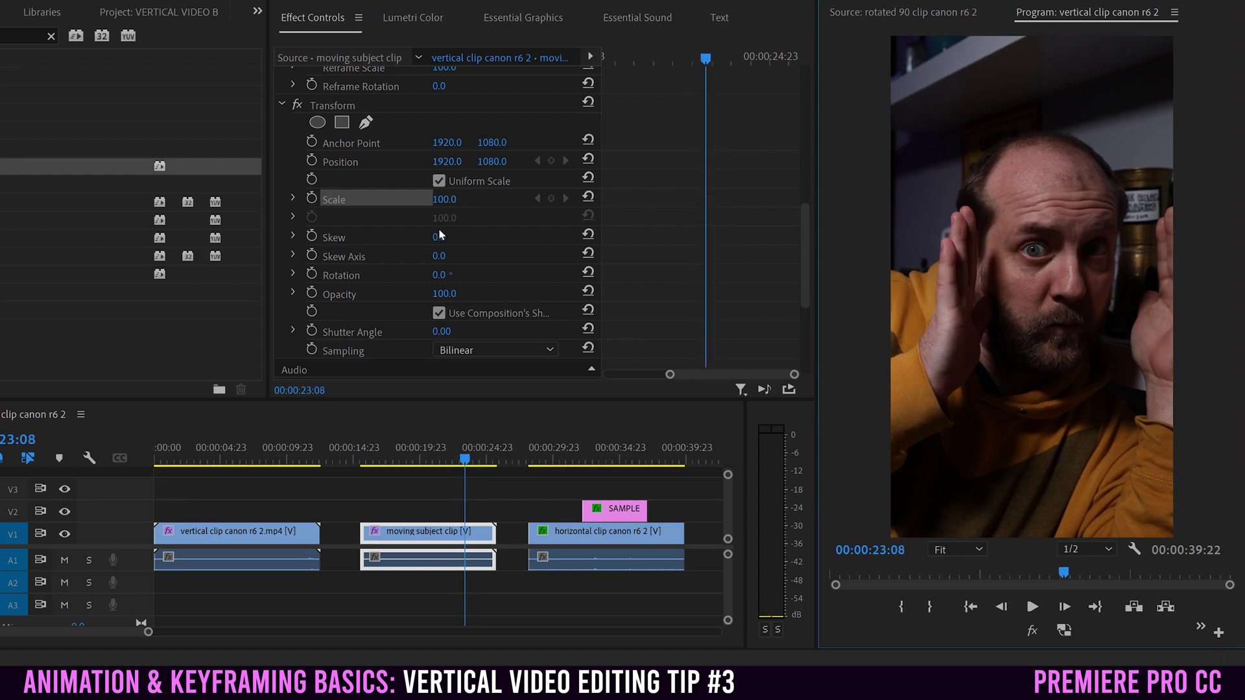
{"action": "left_click", "coordinate": [313, 204]}
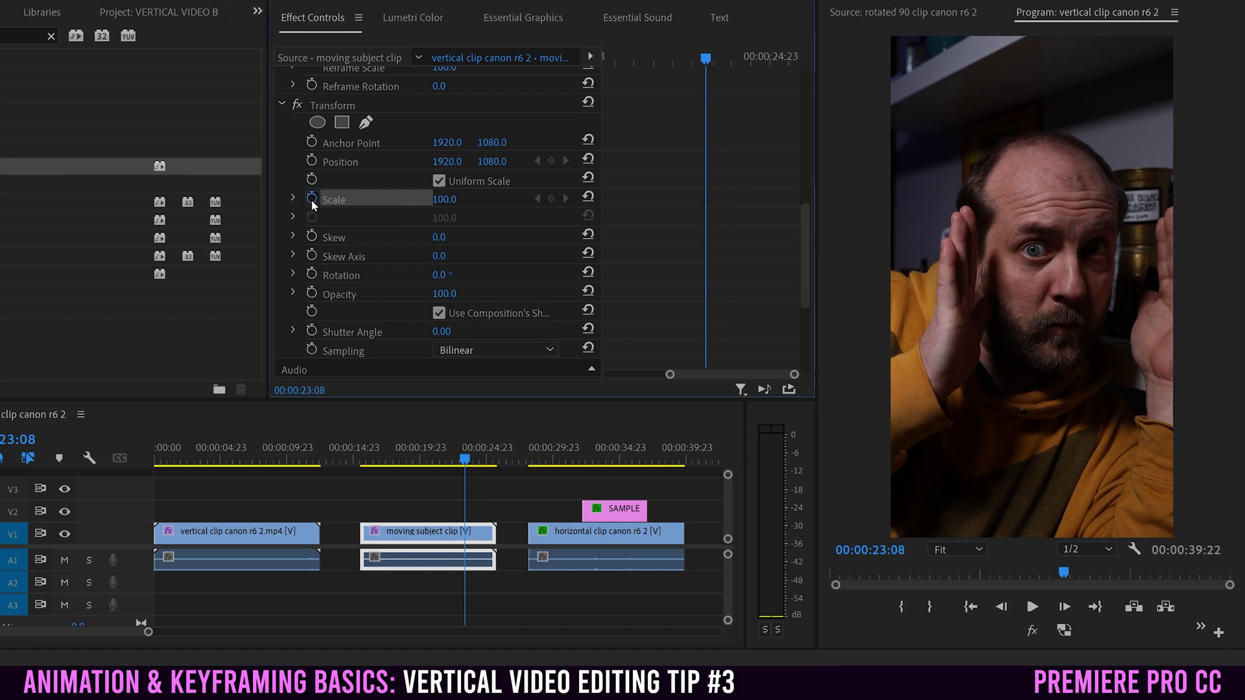
{"action": "left_click", "coordinate": [312, 160]}
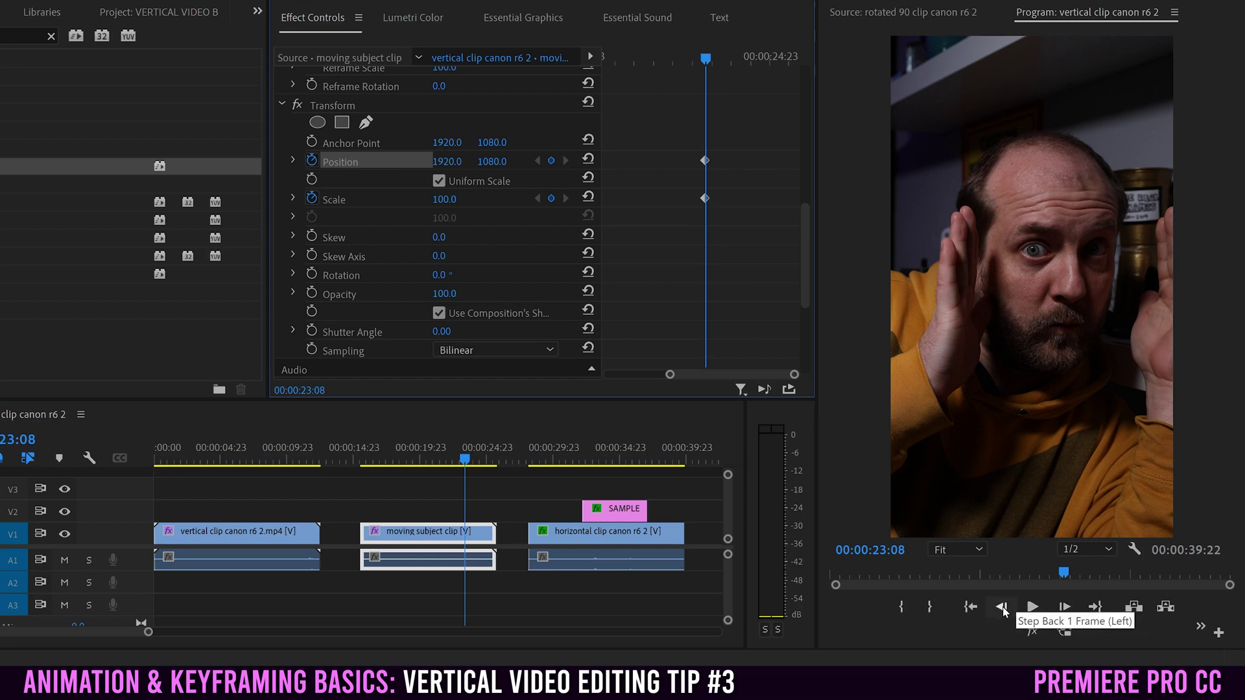
{"action": "left_click", "coordinate": [1002, 607]}
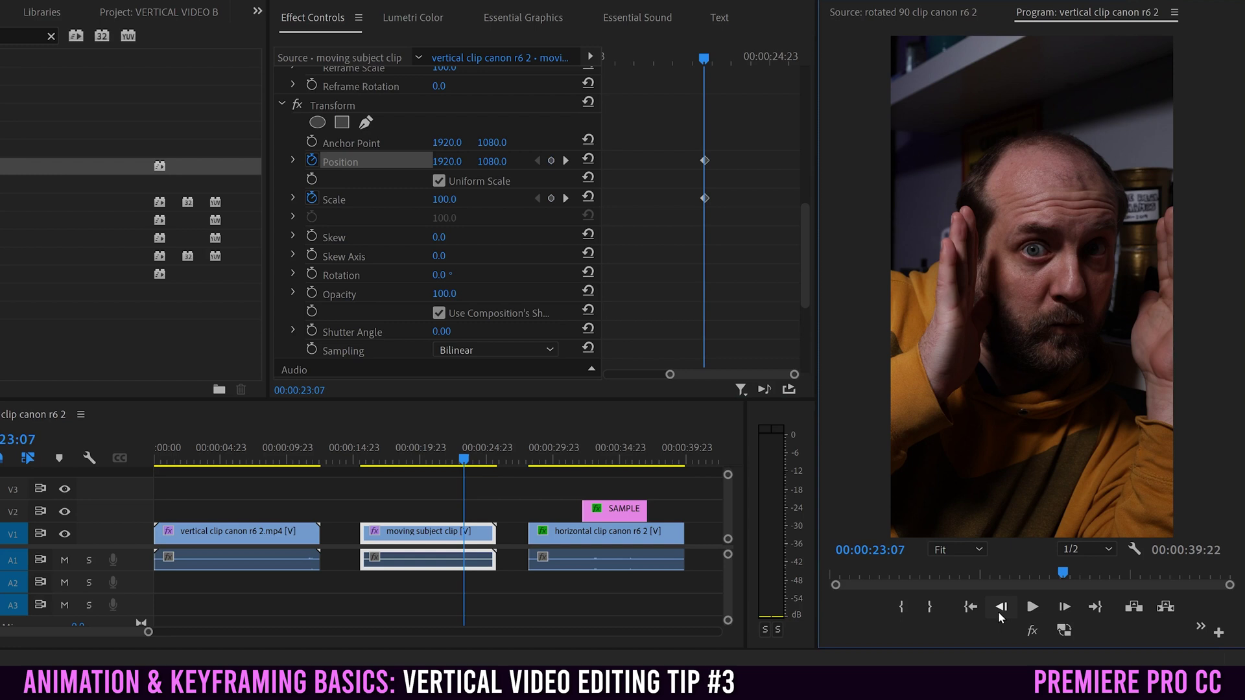
{"action": "left_click", "coordinate": [552, 161]}
{"action": "left_click", "coordinate": [552, 198]}
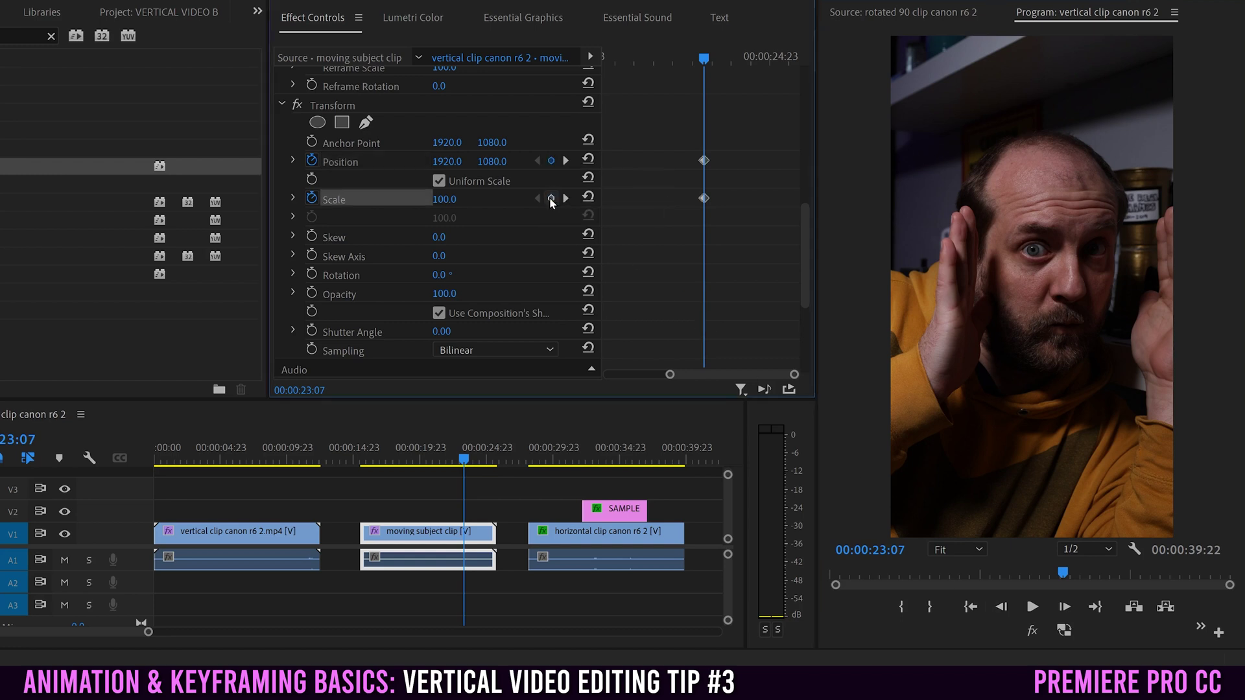
{"action": "left_click_drag", "start_coordinate": [794, 380], "coordinate": [795, 379]}
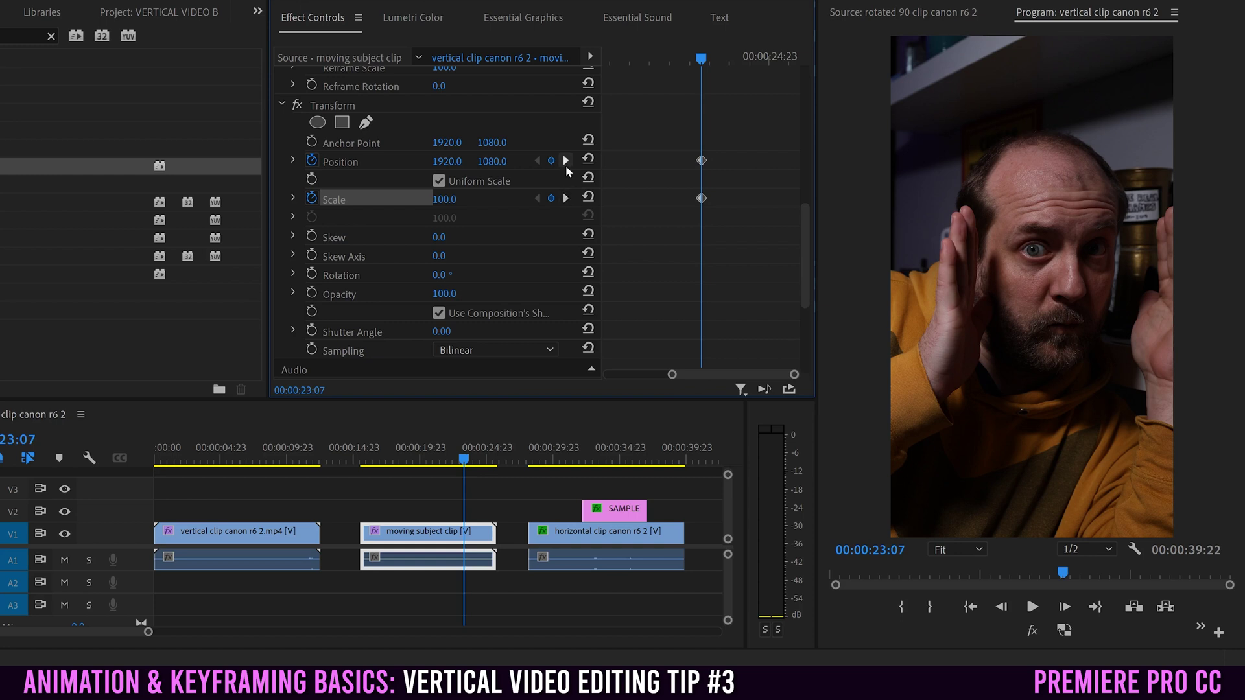
{"action": "left_click", "coordinate": [566, 203]}
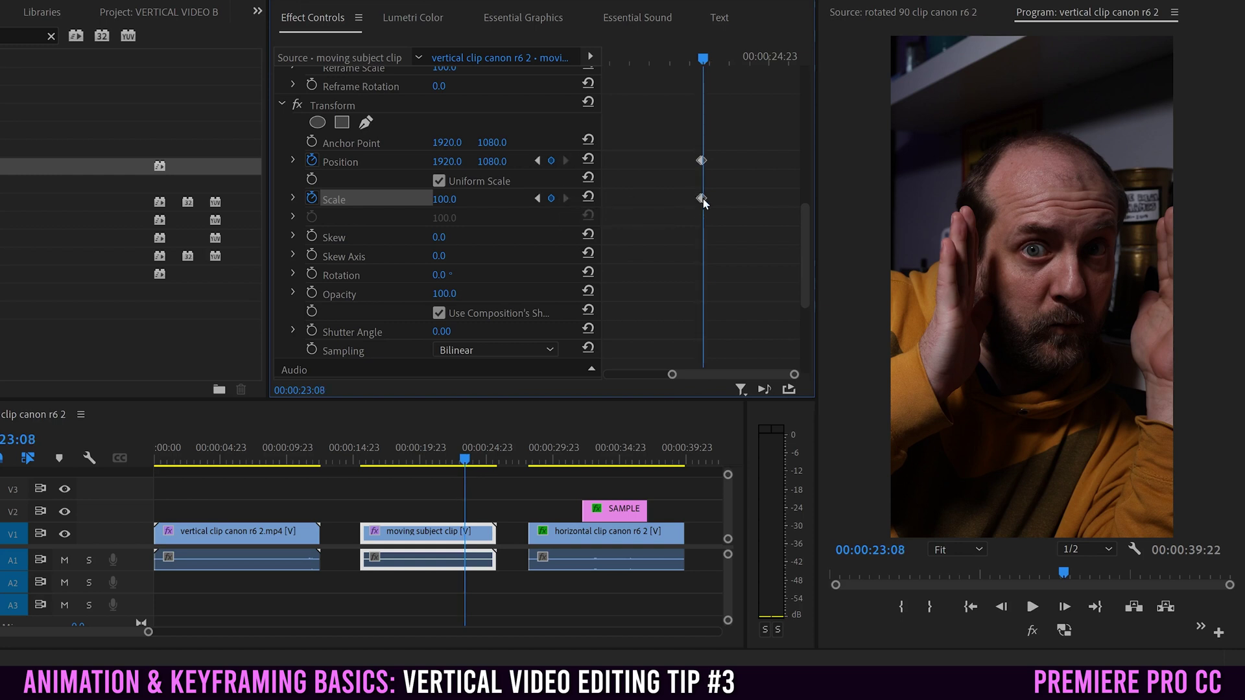
At 23:08 set Scale to 318 and Position X to 465, then play back the punch-in.
{"action": "left_click_drag", "start_coordinate": [444, 199], "coordinate": [415, 166]}
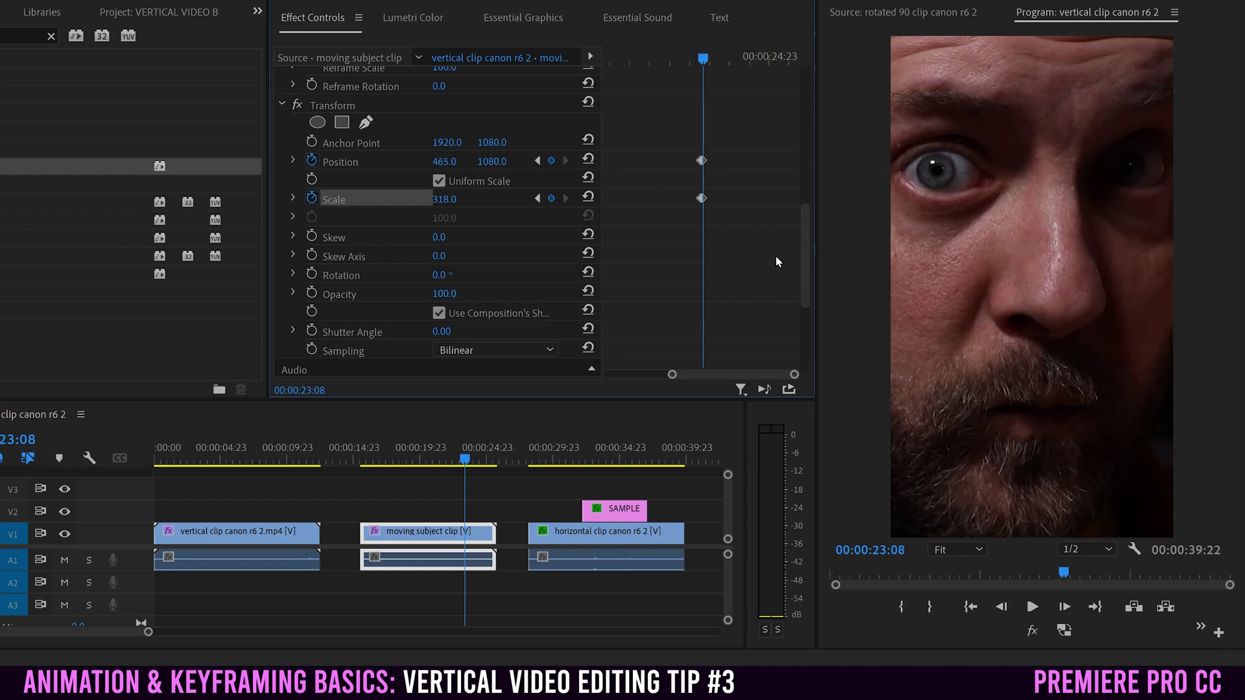
{"action": "left_click_drag", "start_coordinate": [692, 62], "coordinate": [679, 60]}
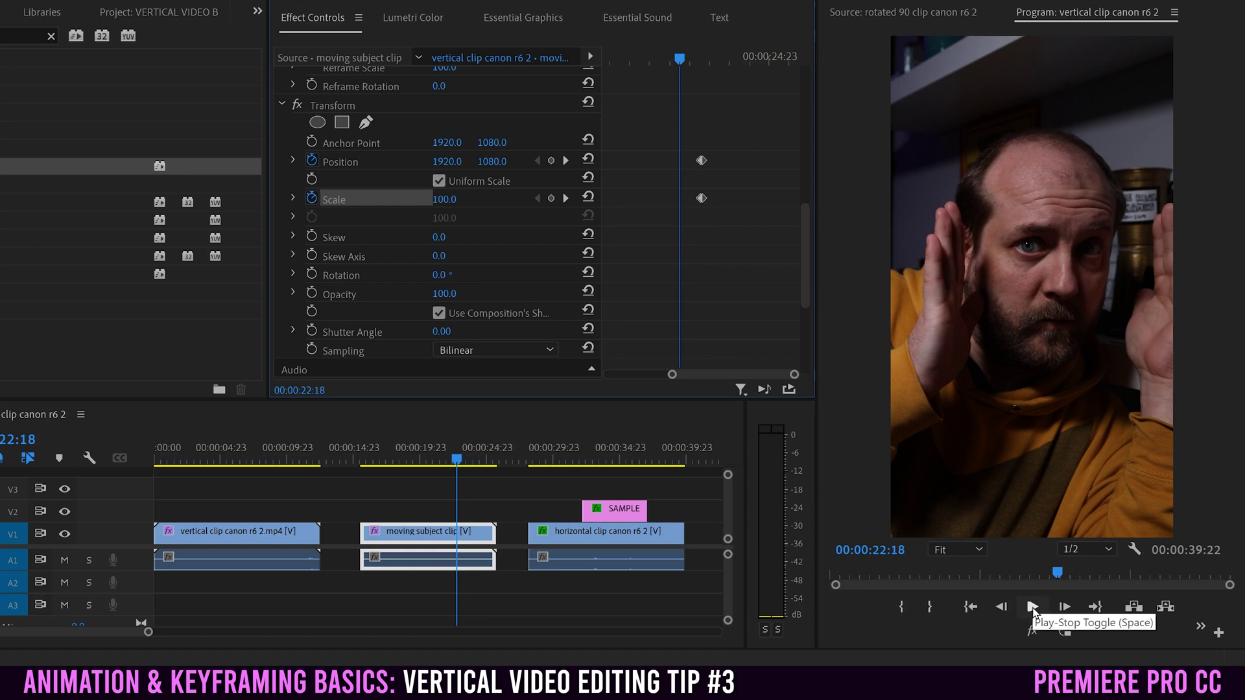
{"action": "left_click", "coordinate": [1033, 608]}
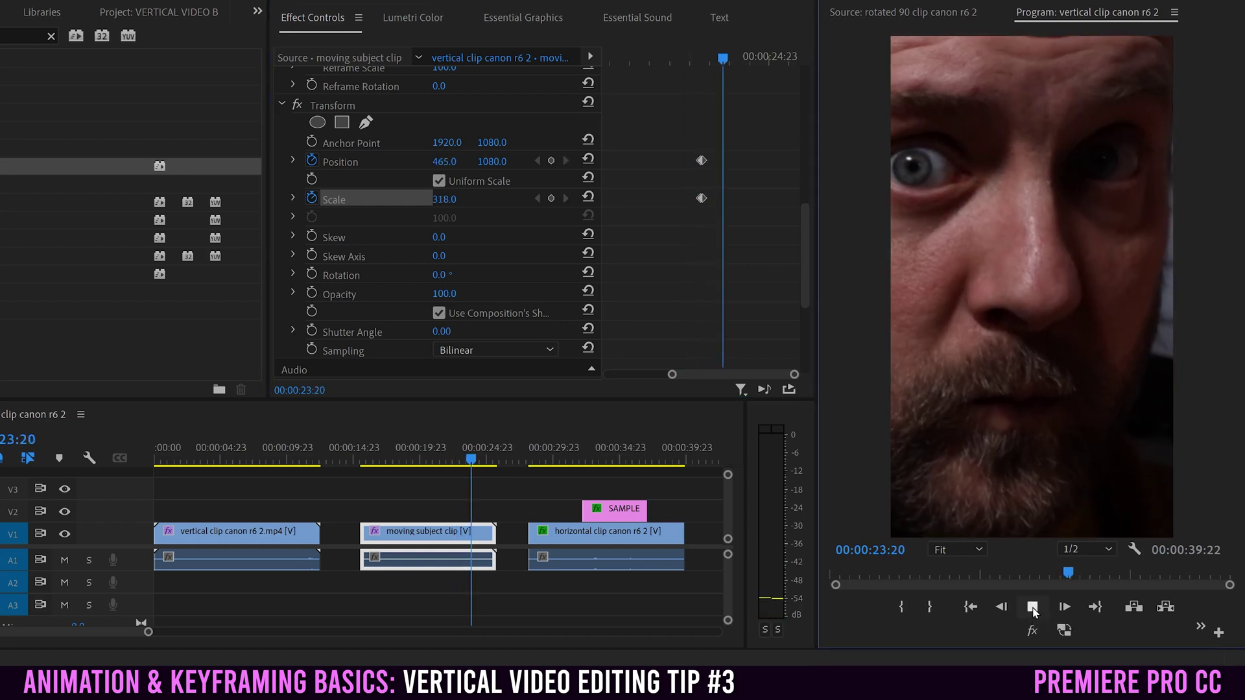
{"action": "left_click", "coordinate": [1033, 608]}
{"action": "left_click_drag", "start_coordinate": [710, 58], "coordinate": [717, 59]}
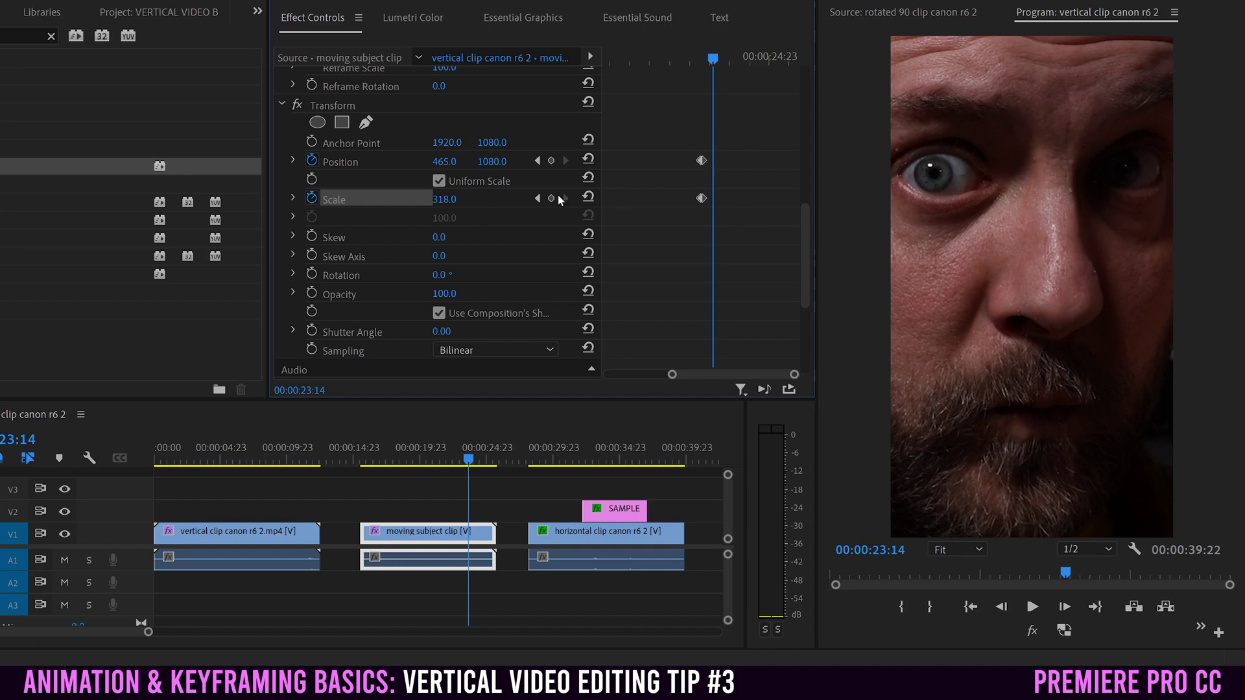
Add Position and Scale keyframes at 00:00:23:14 and 00:00:23:15 holding the zoom.
{"action": "left_click", "coordinate": [552, 161]}
{"action": "left_click", "coordinate": [551, 198]}
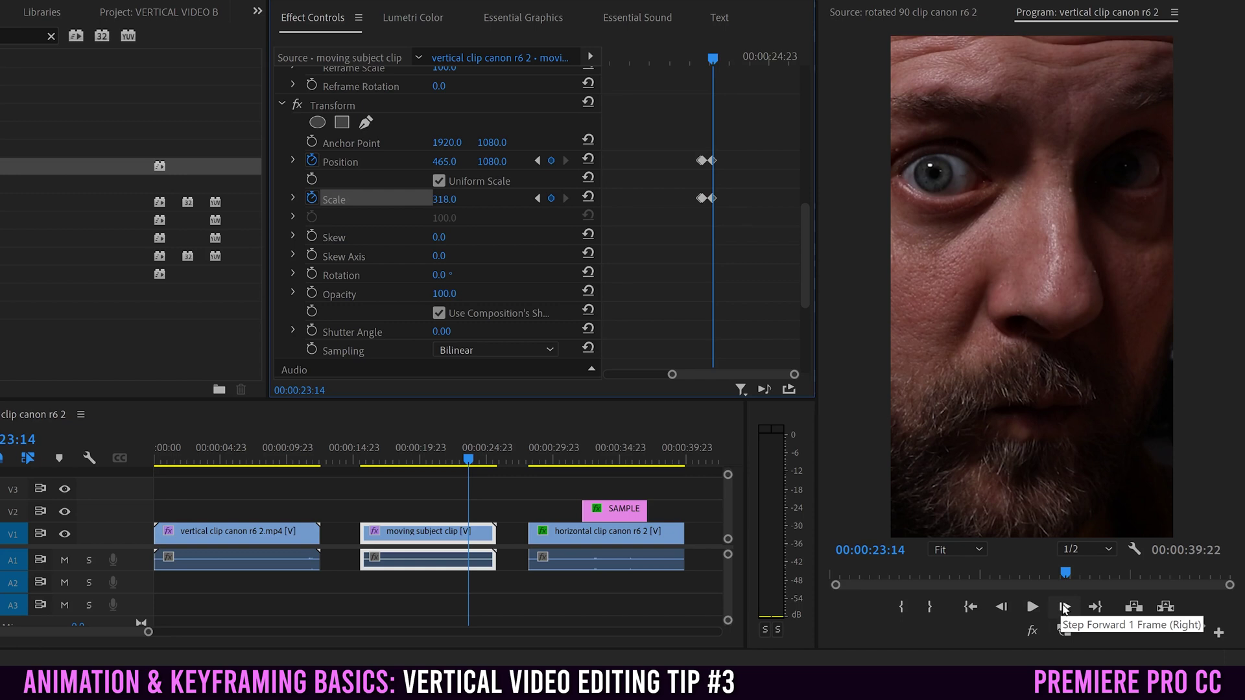
{"action": "left_click", "coordinate": [1064, 608]}
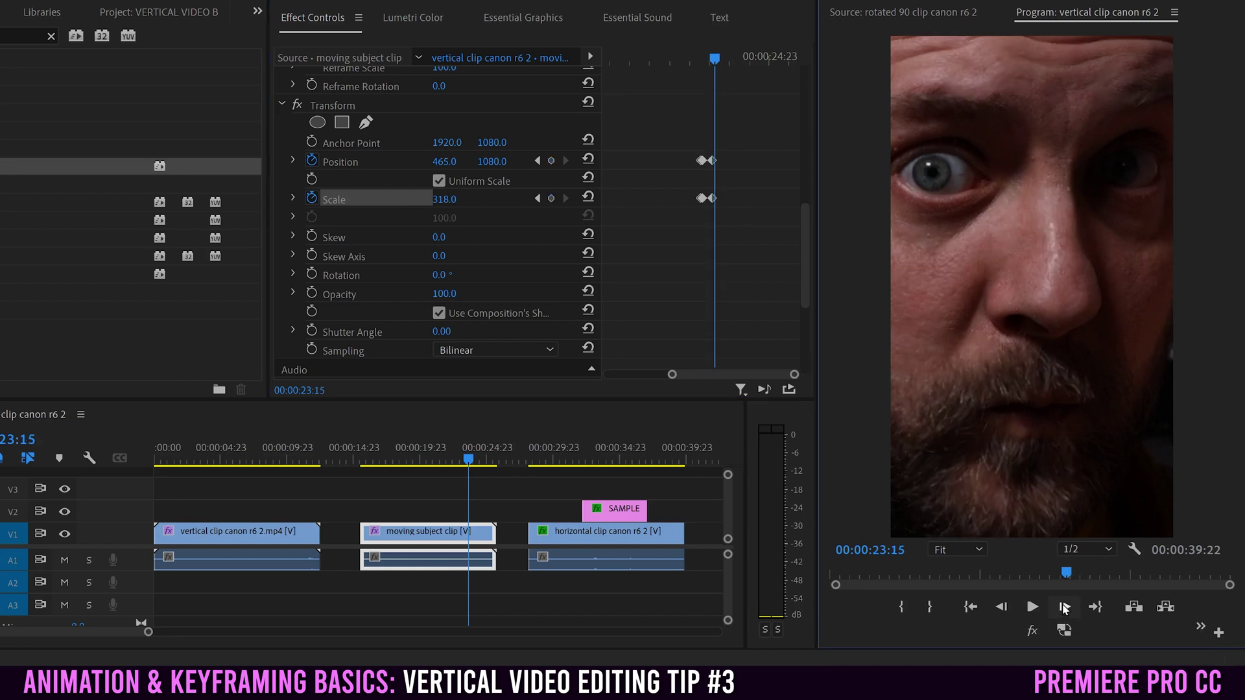
{"action": "left_click", "coordinate": [551, 198]}
{"action": "left_click", "coordinate": [551, 161]}
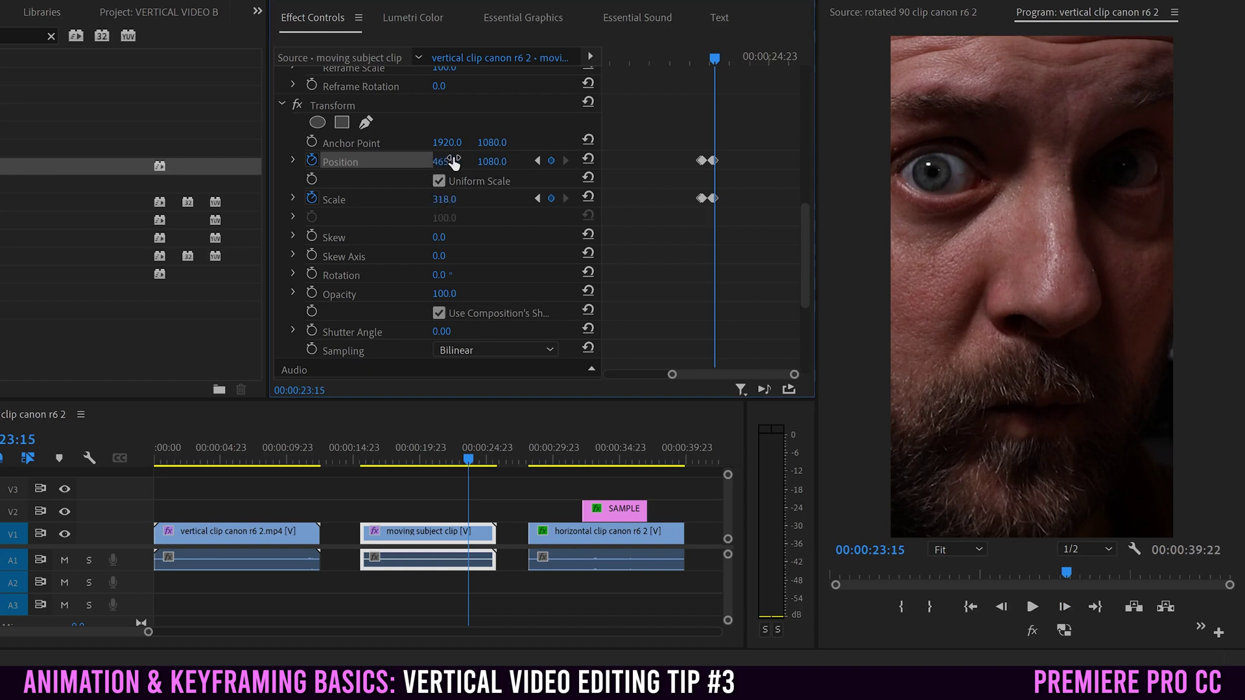
Reset Position to 1920 and Scale to 100 at 23:15, then preview the zoom hit.
{"action": "left_click", "coordinate": [588, 161]}
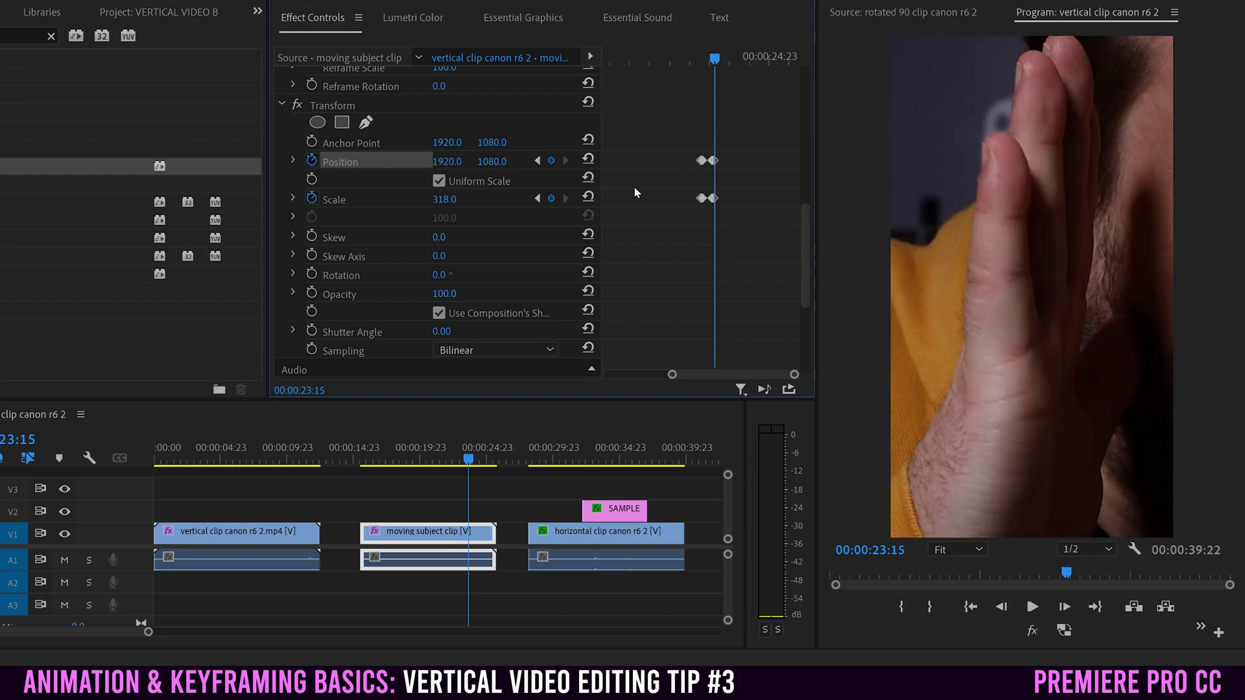
{"action": "left_click", "coordinate": [588, 197]}
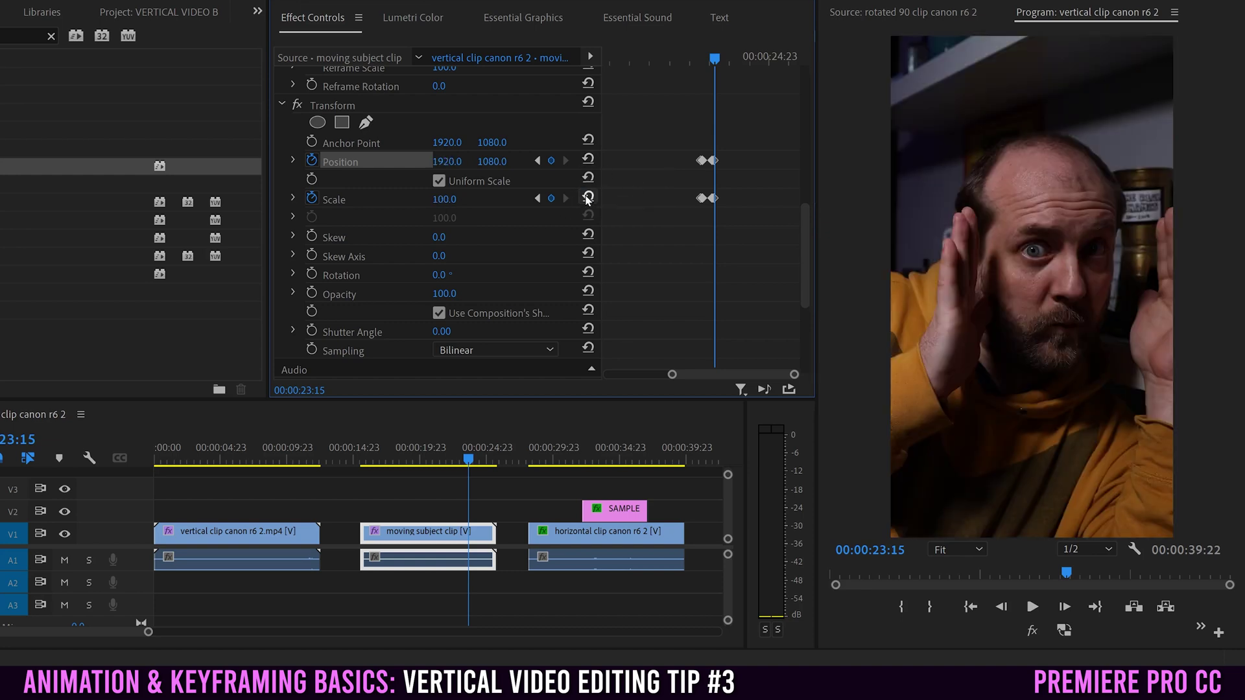
{"action": "left_click_drag", "start_coordinate": [717, 72], "coordinate": [691, 64]}
{"action": "left_click", "coordinate": [1033, 607]}
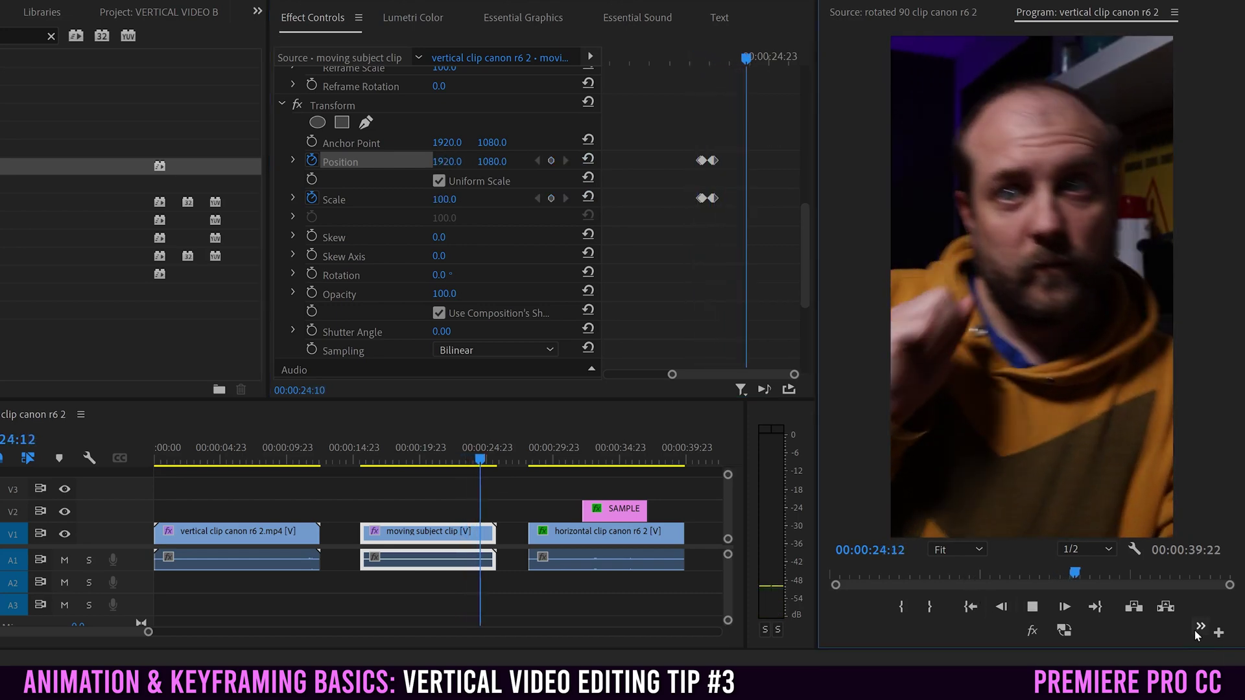
{"action": "left_click", "coordinate": [709, 58]}
Shift the return keyframes later to about 00:00:24:01 and preview the longer hold.
{"action": "left_click_drag", "start_coordinate": [709, 57], "coordinate": [735, 57]}
{"action": "left_click_drag", "start_coordinate": [744, 139], "coordinate": [733, 201]}
{"action": "left_click", "coordinate": [682, 60]}
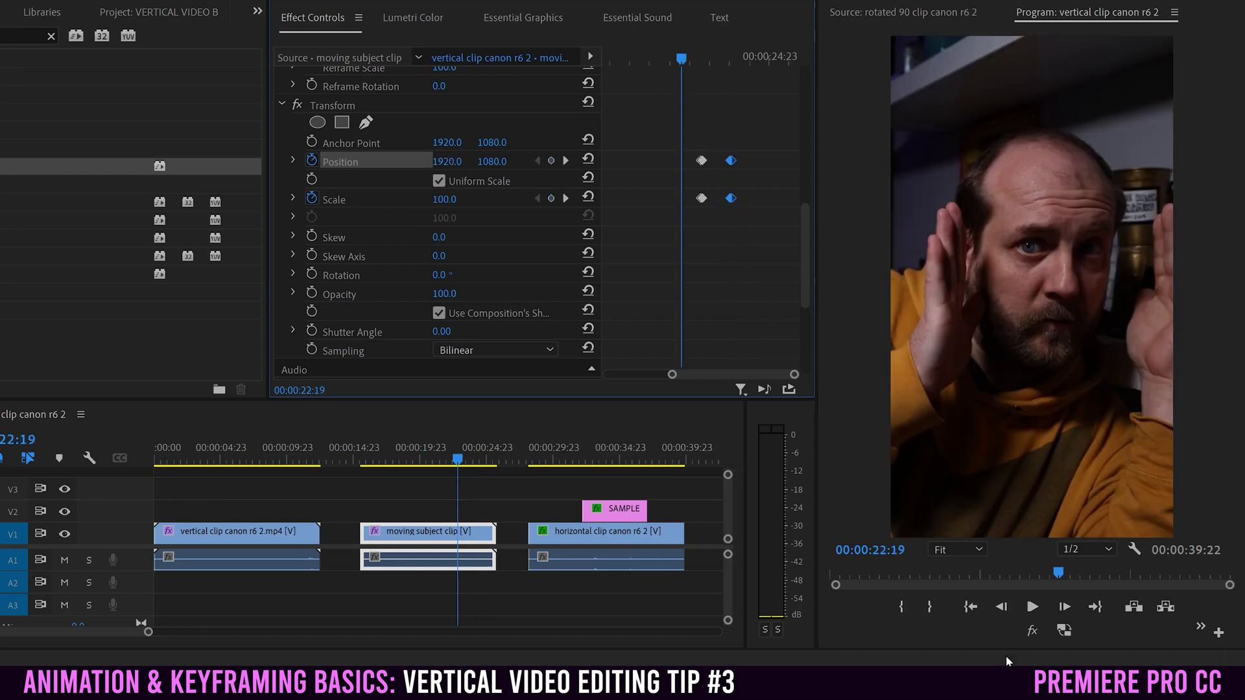
{"action": "left_click", "coordinate": [1032, 606]}
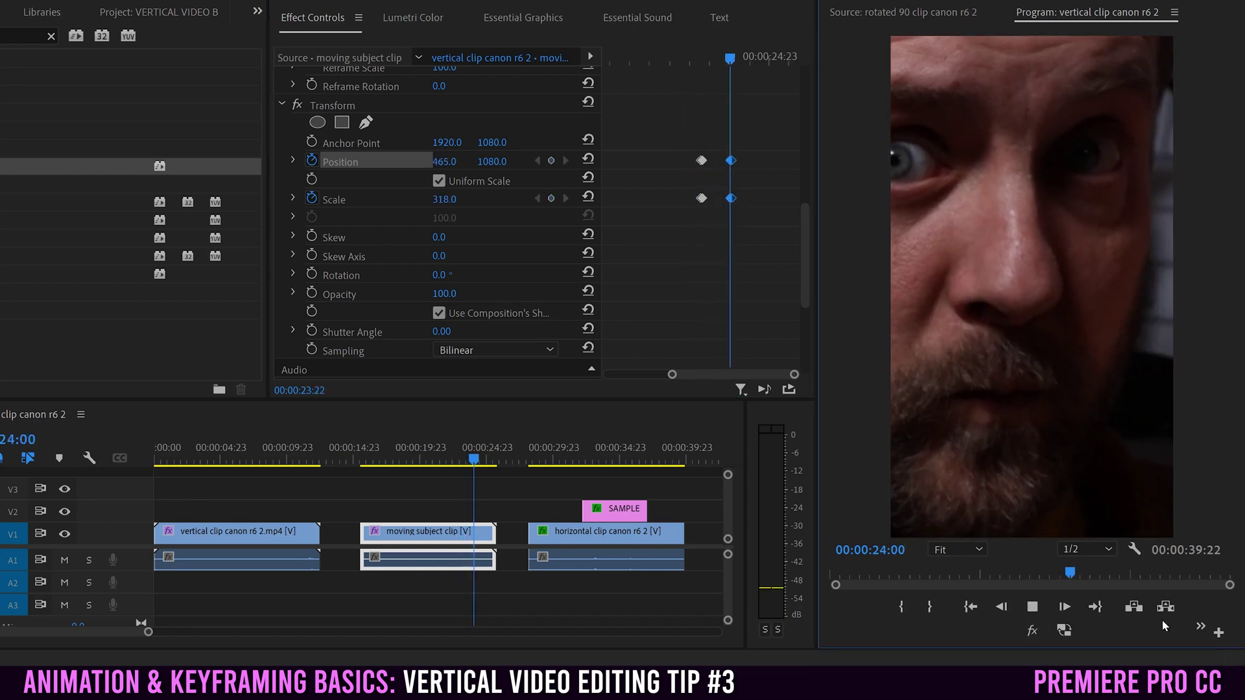